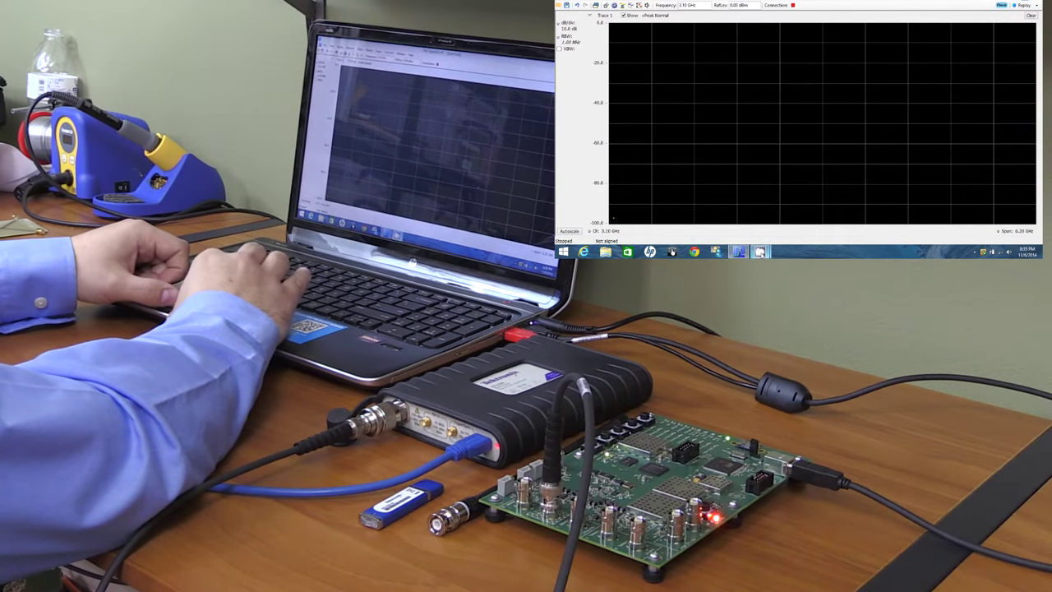
Open License Management and keep SignalVu Education as the selected option
mouse_move(760, 251)
mouse_move(723, 212)
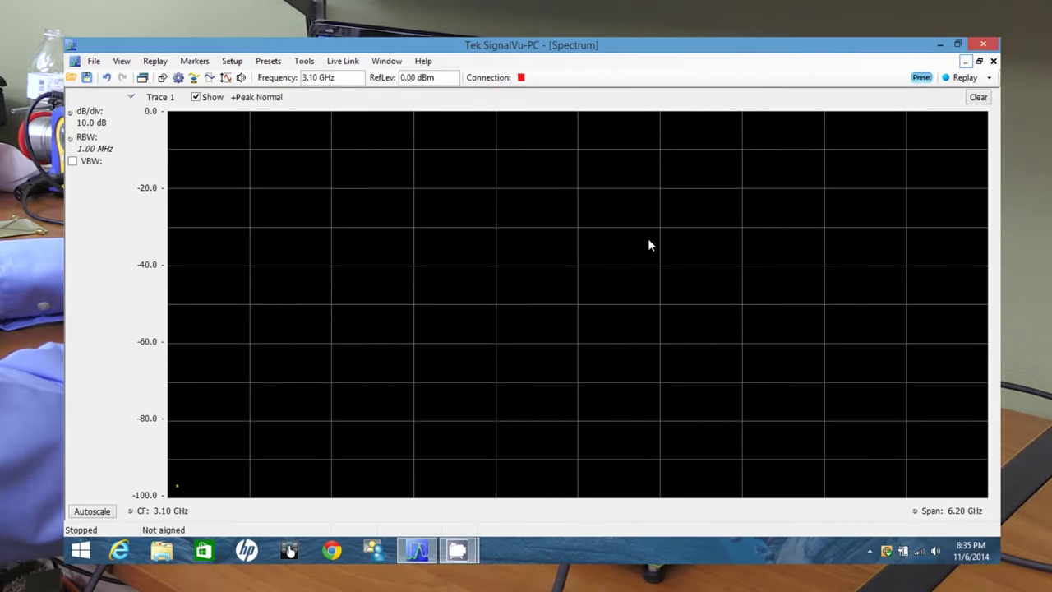
click(304, 63)
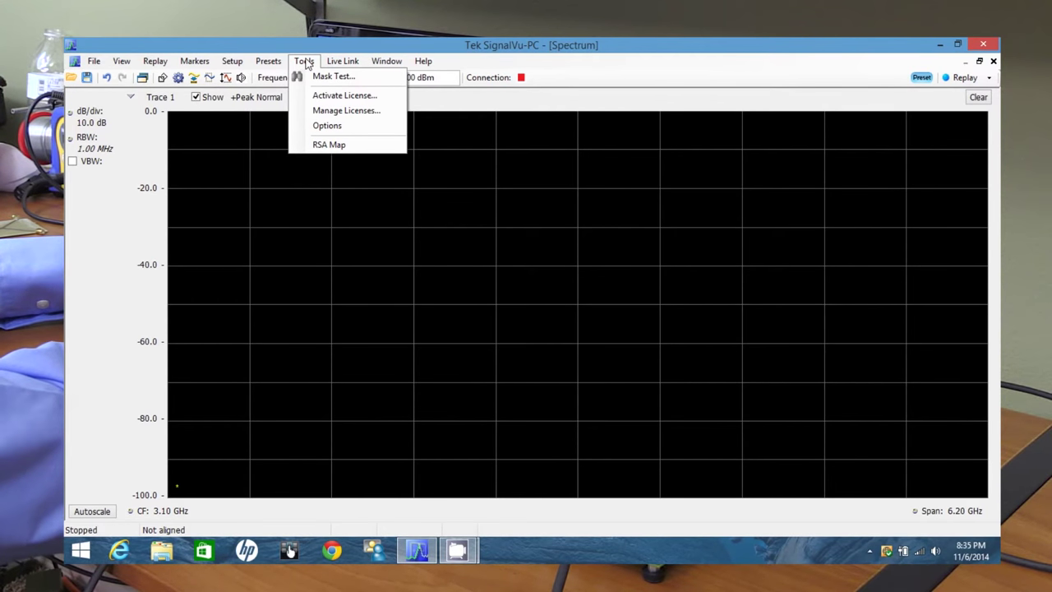
click(342, 111)
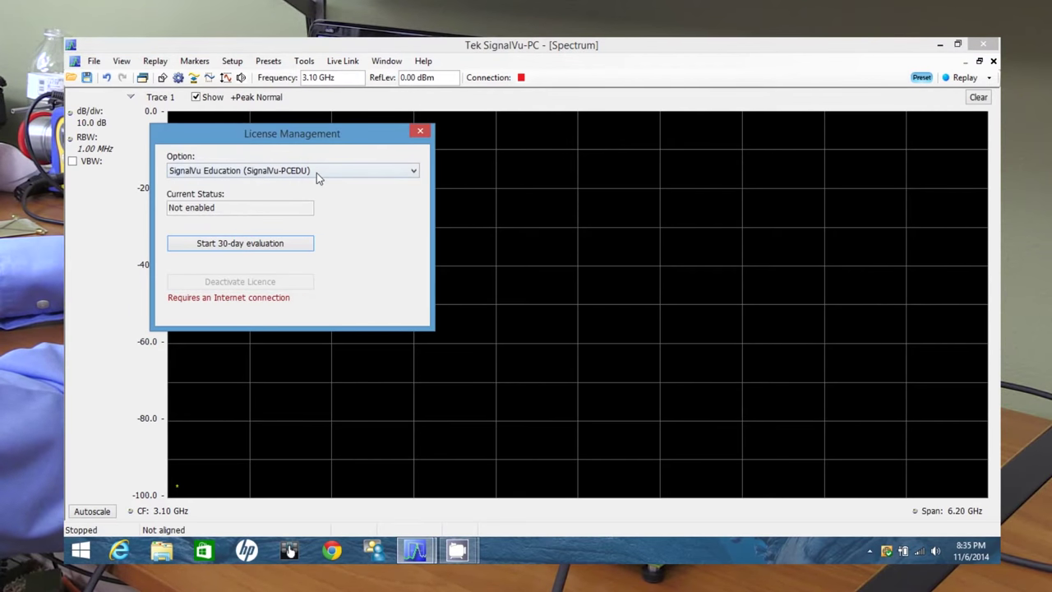
drag(308, 139, 738, 112)
click(847, 145)
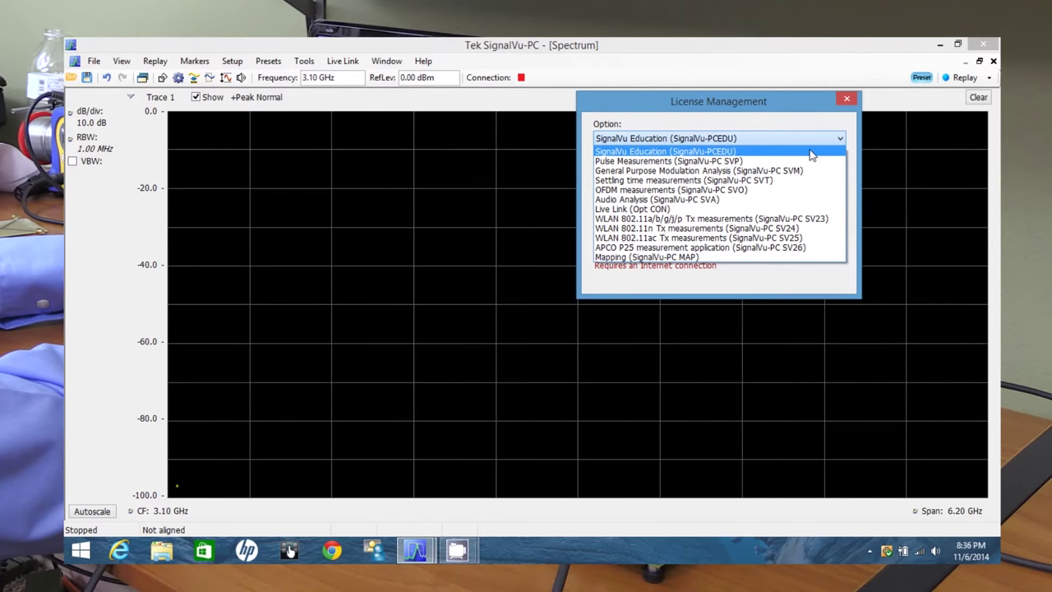
click(809, 152)
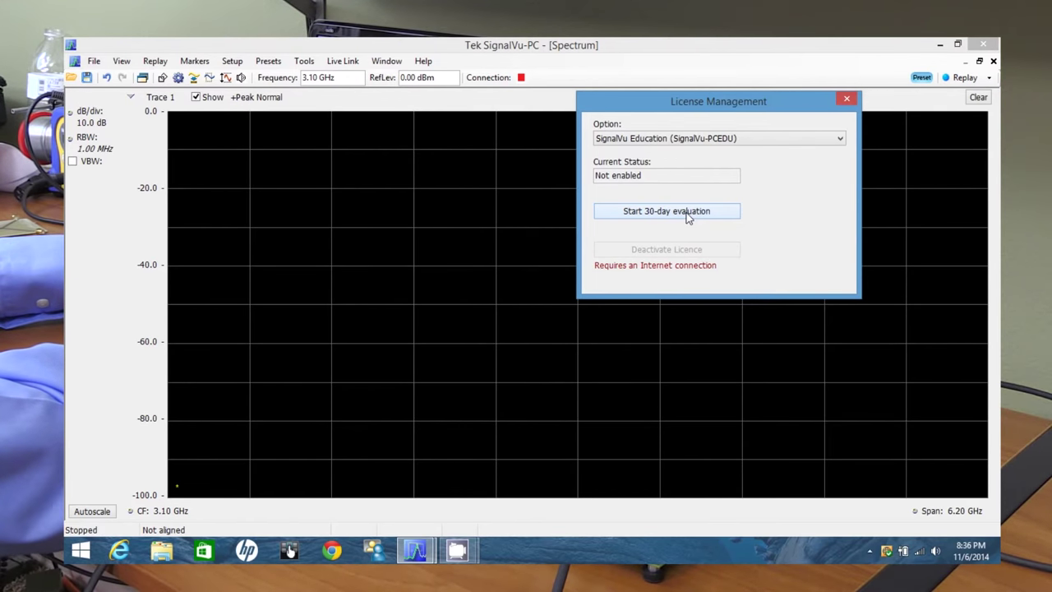
Check the General Purpose Modulation Analysis license (14 days remaining), then close License Management
click(768, 139)
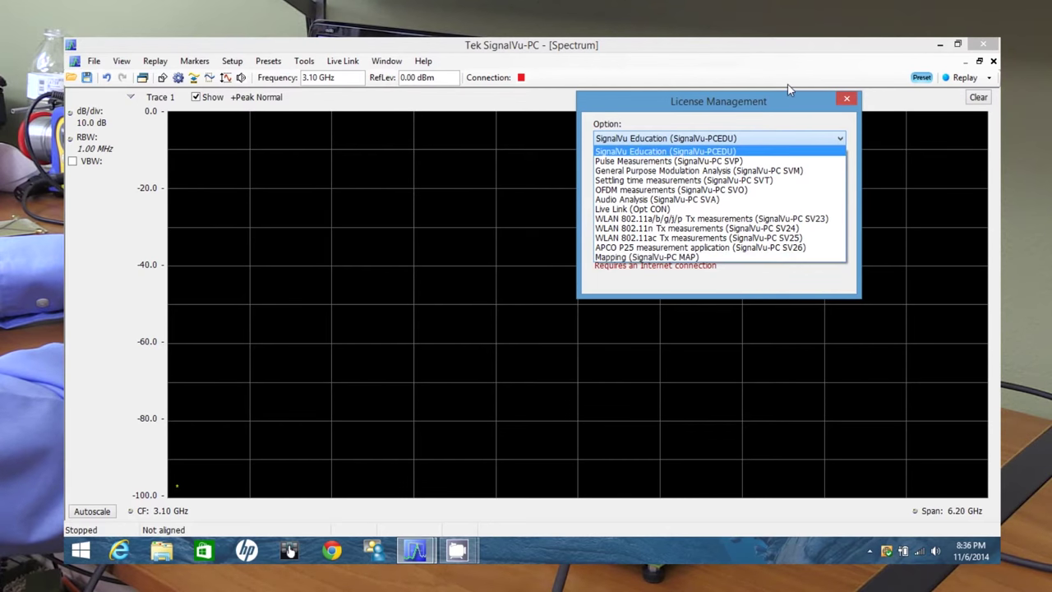
click(785, 108)
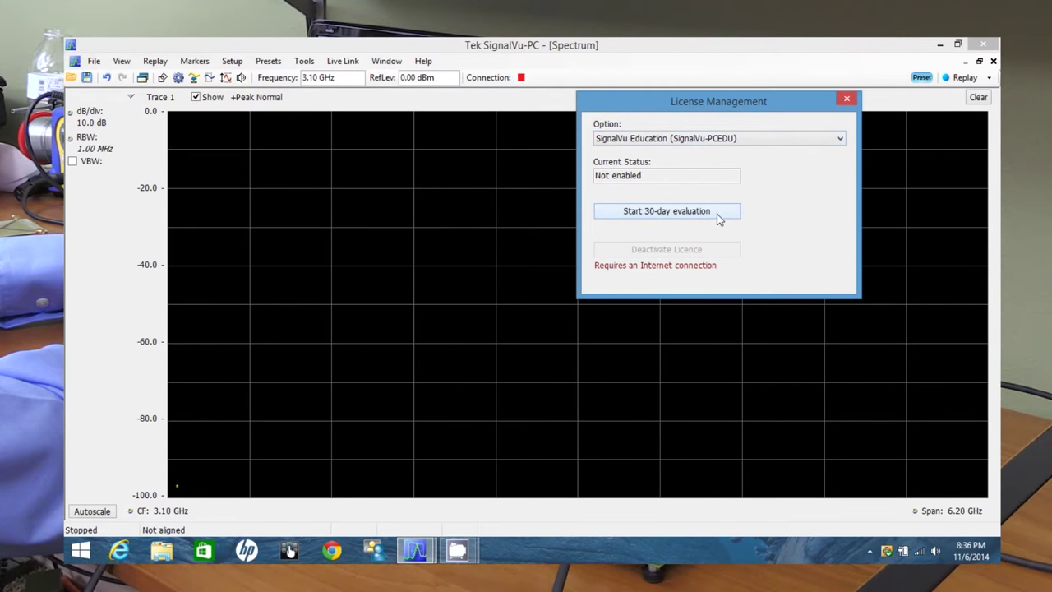
click(821, 139)
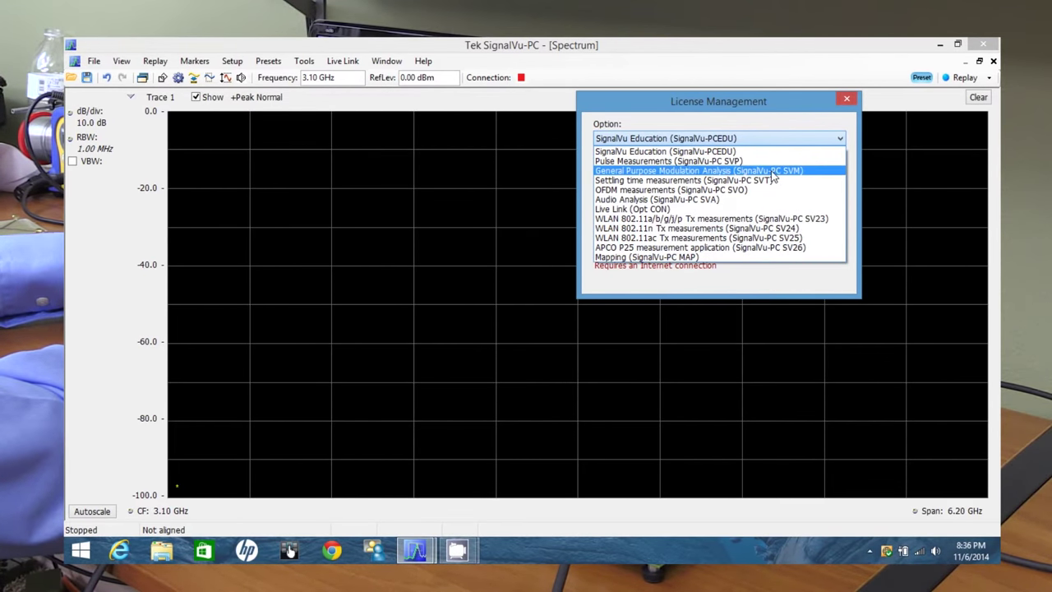
click(773, 171)
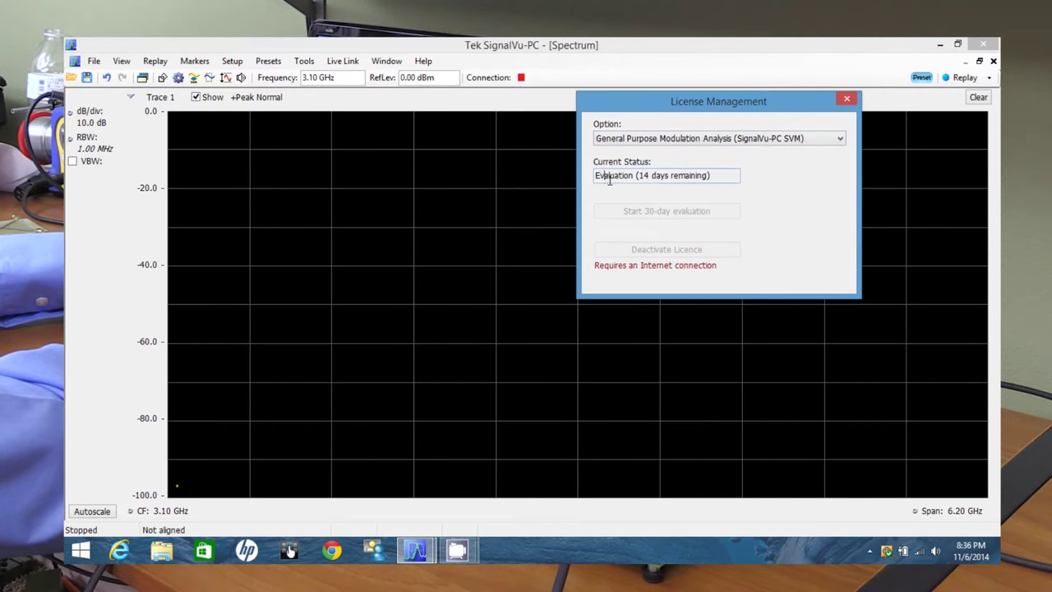
drag(609, 180, 682, 177)
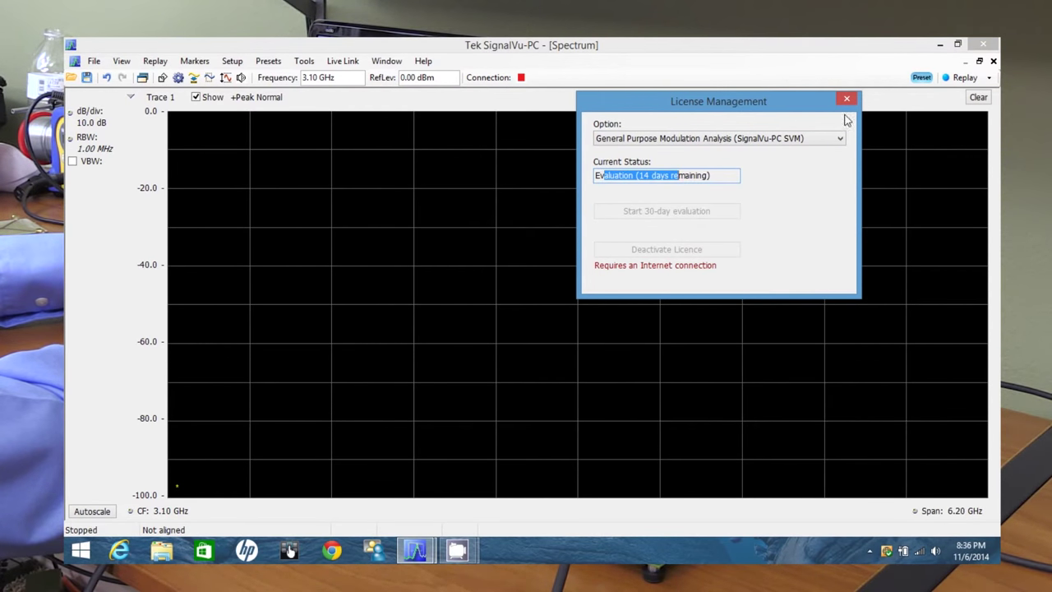
click(848, 99)
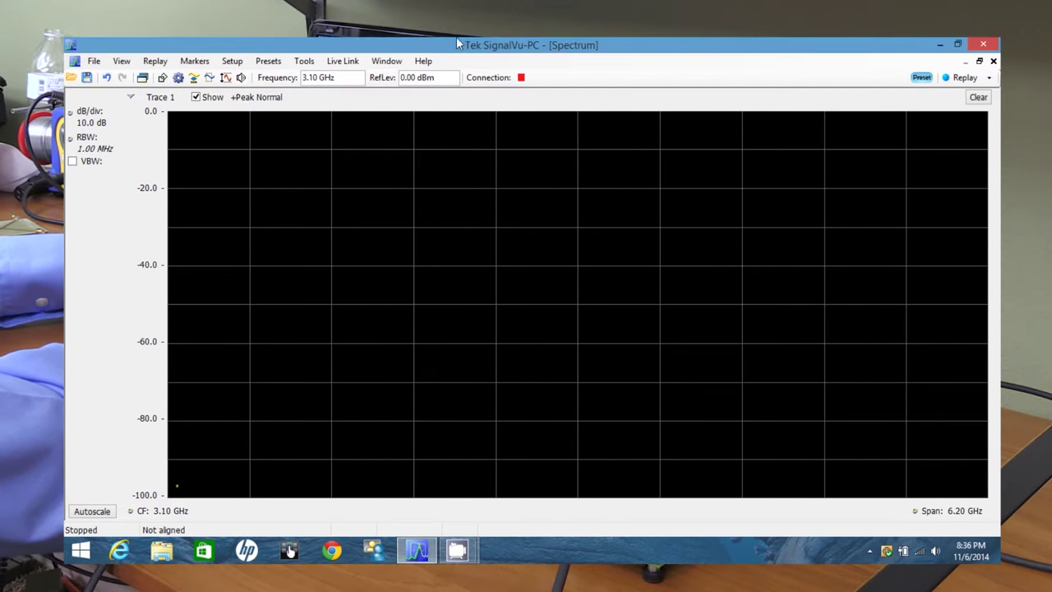
Open License Activation, then cancel it without entering a key
click(312, 64)
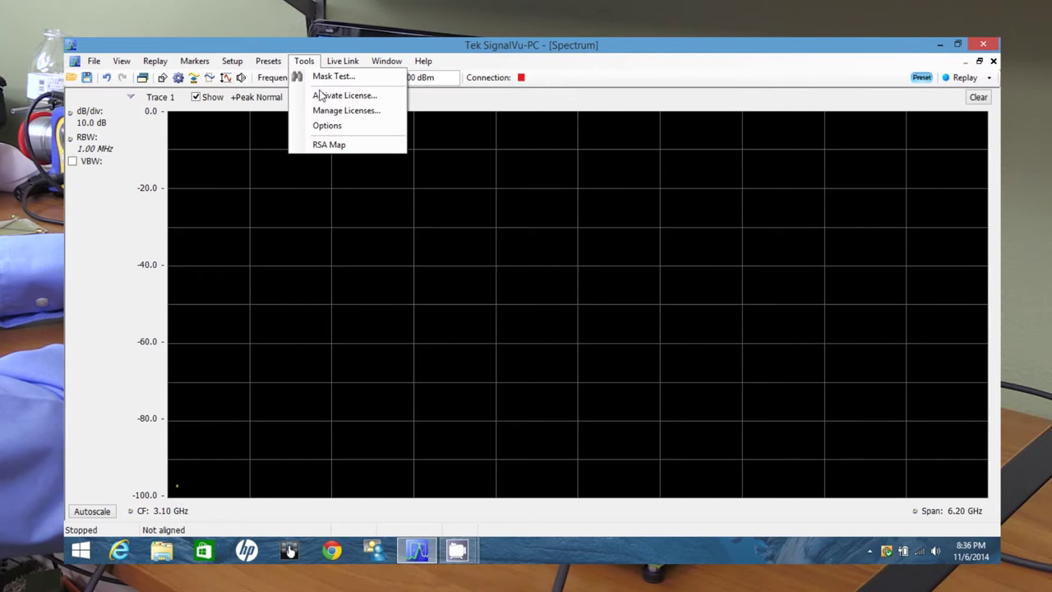
click(325, 95)
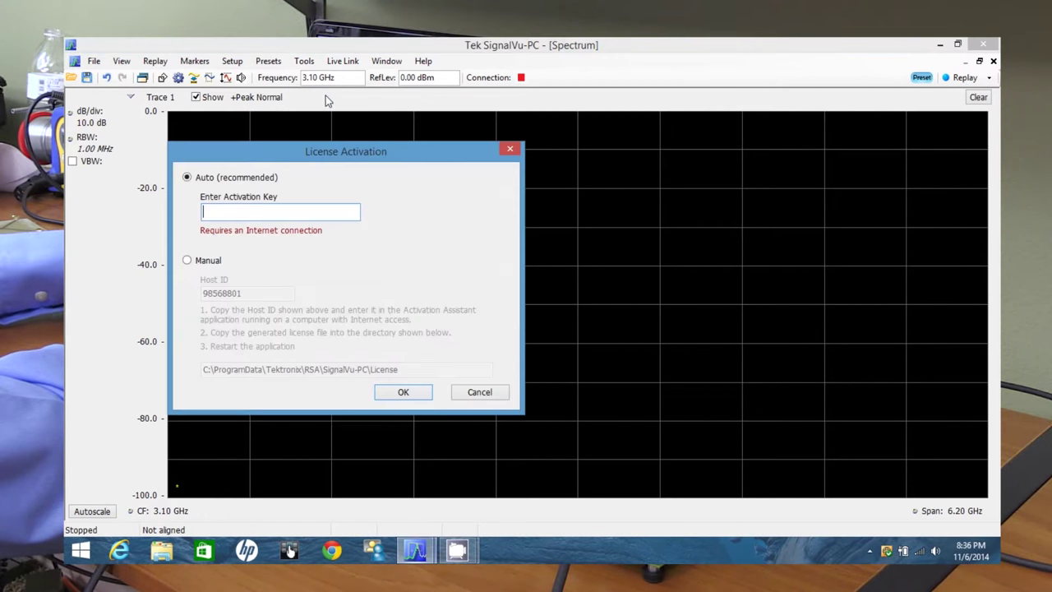
click(272, 215)
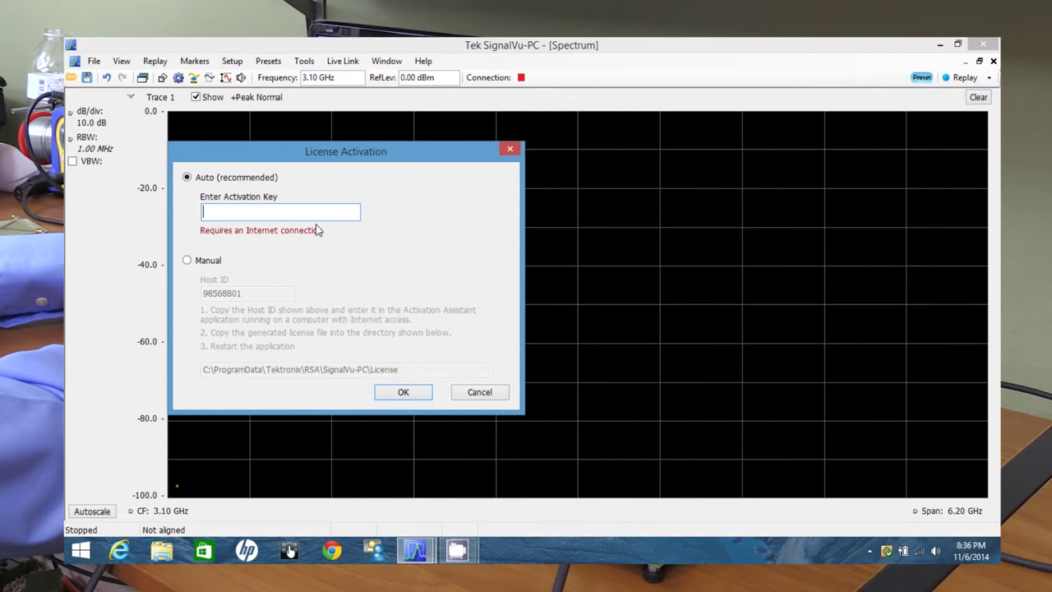
click(485, 394)
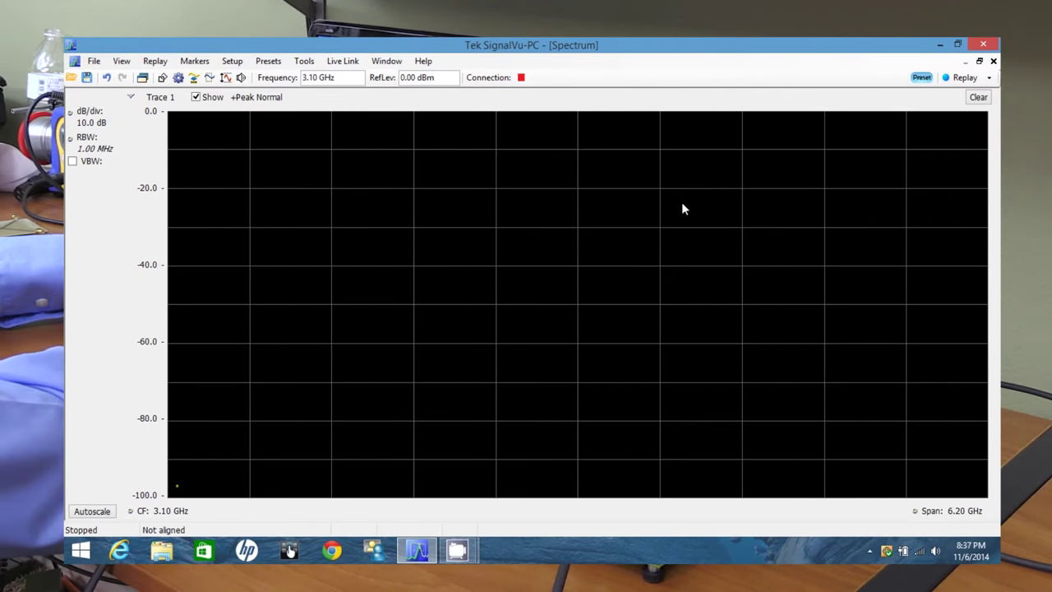
Search for instruments and connect to the RSA306 over USB
click(348, 66)
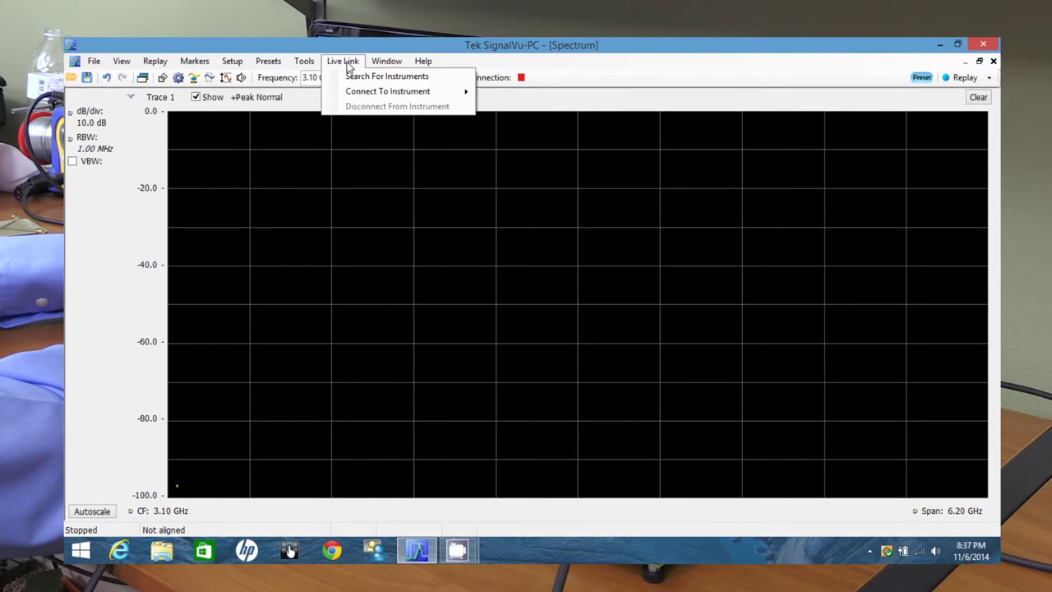
click(386, 76)
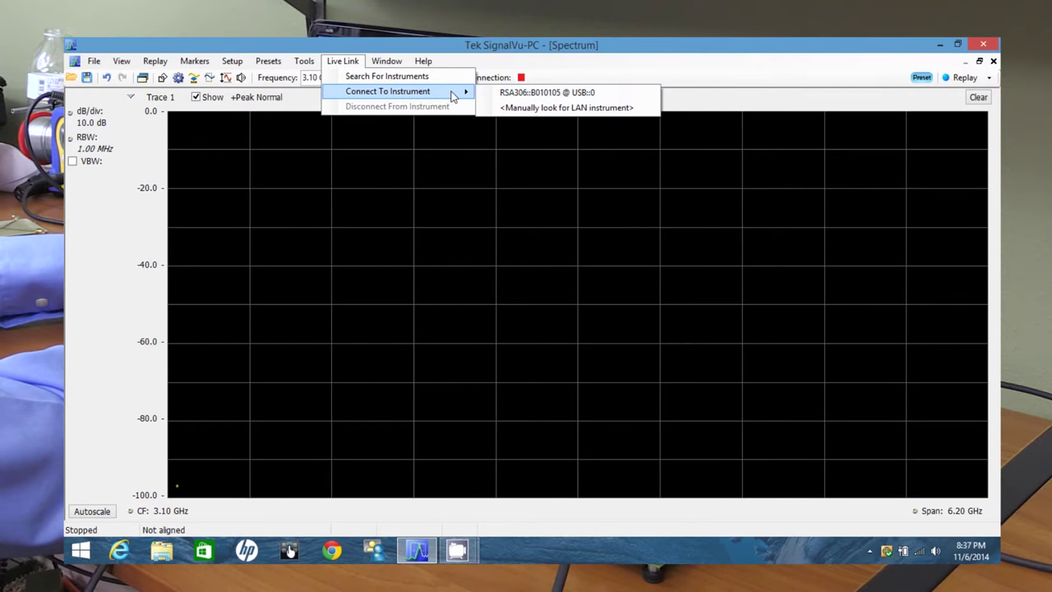
click(524, 94)
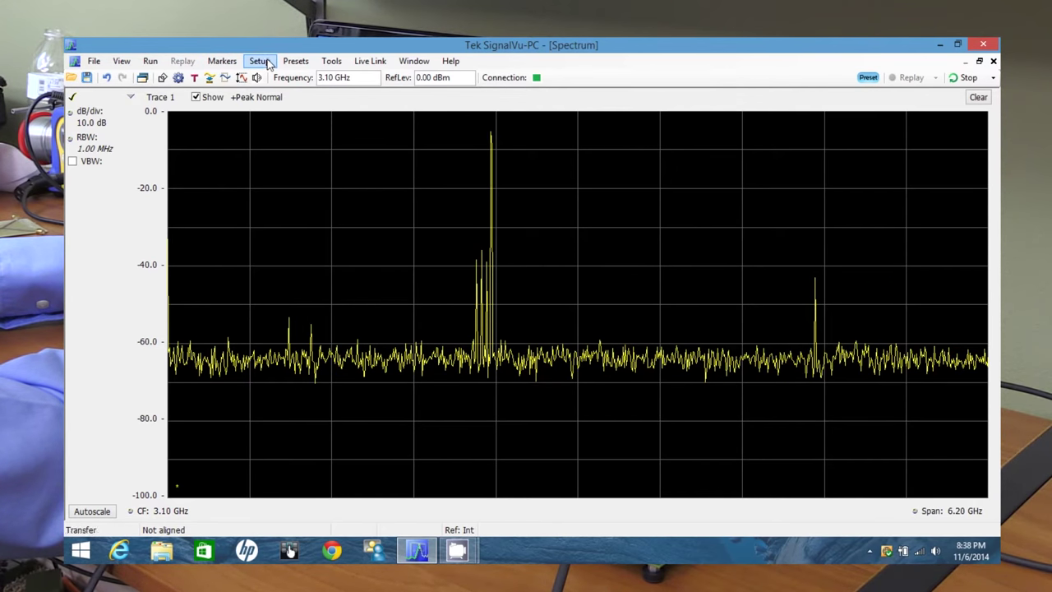
Place marker MR on the 2.44125 GHz peak and centre the display on it
click(222, 61)
click(234, 73)
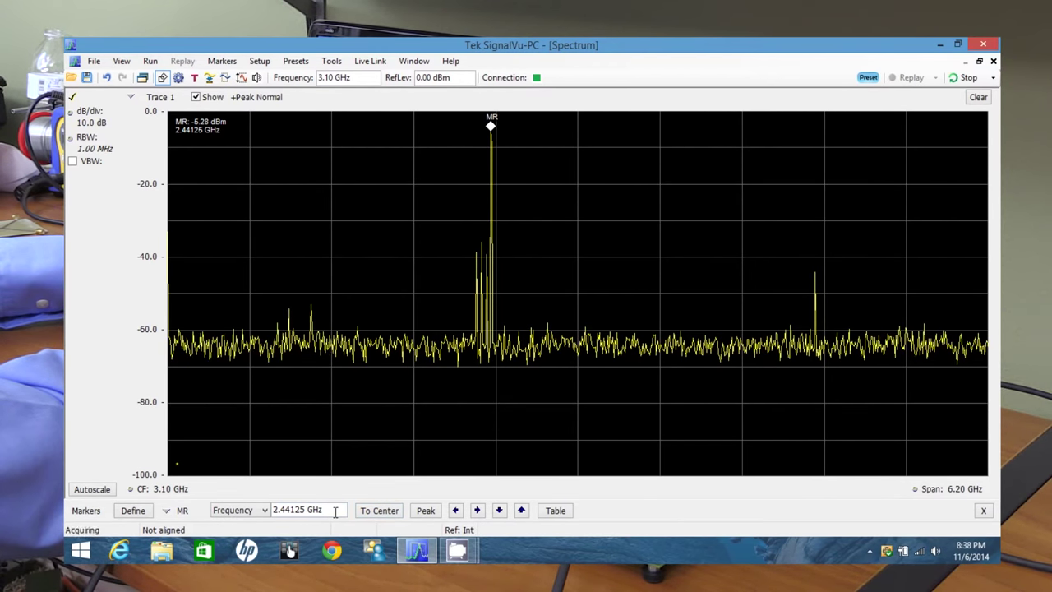
click(380, 511)
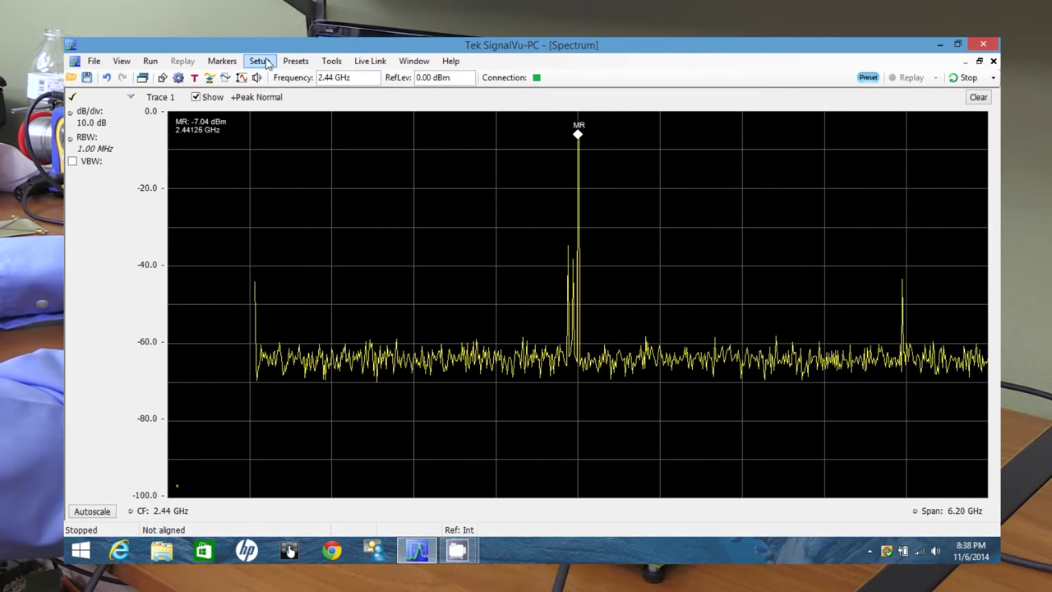
Edit the span to 1 GHz in Spectrum Settings, then dismiss the lost-communications error
click(178, 79)
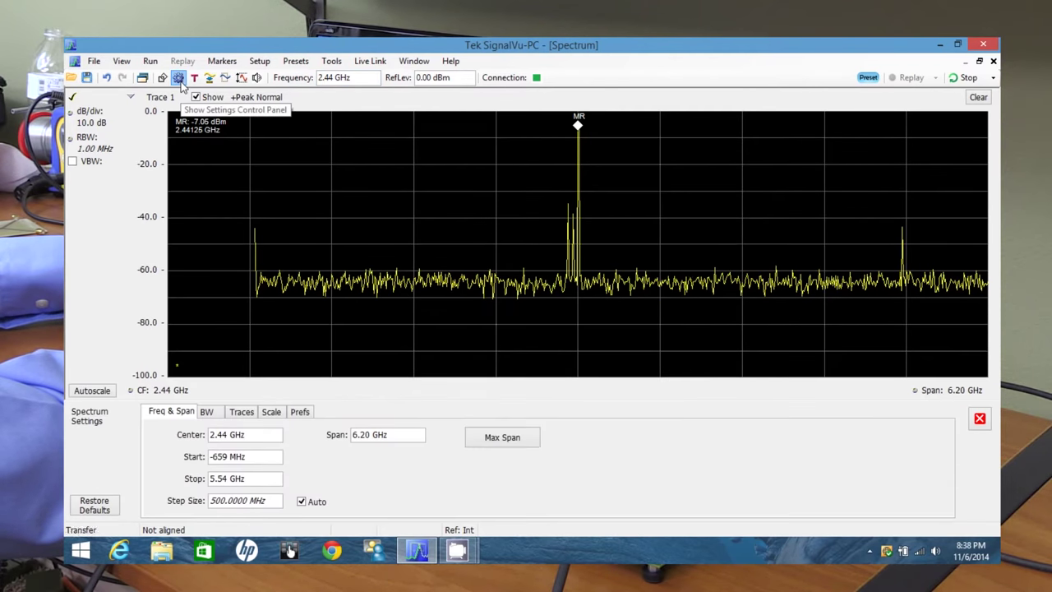
click(207, 412)
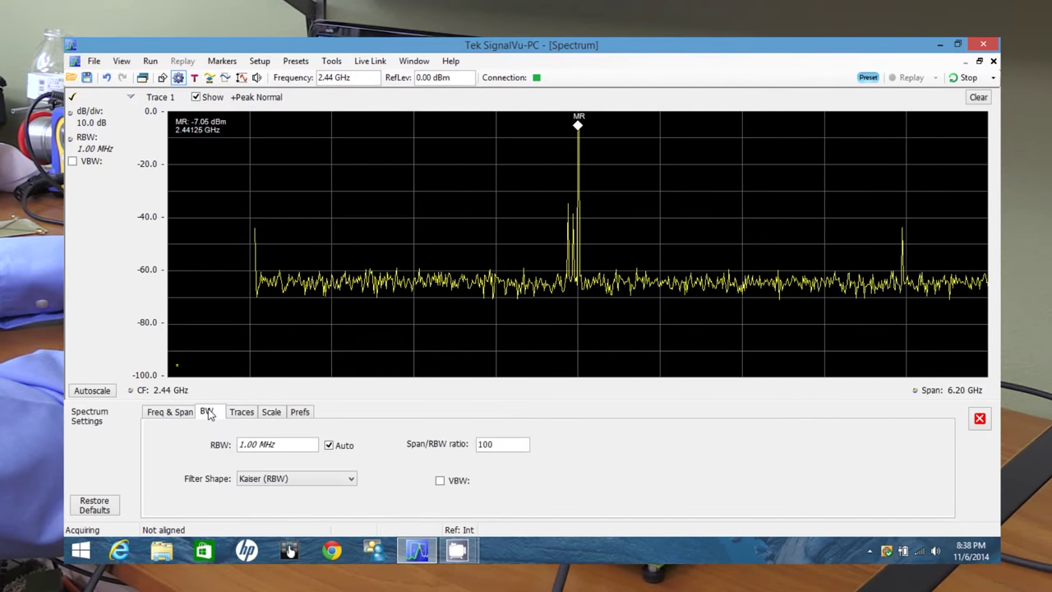
click(176, 413)
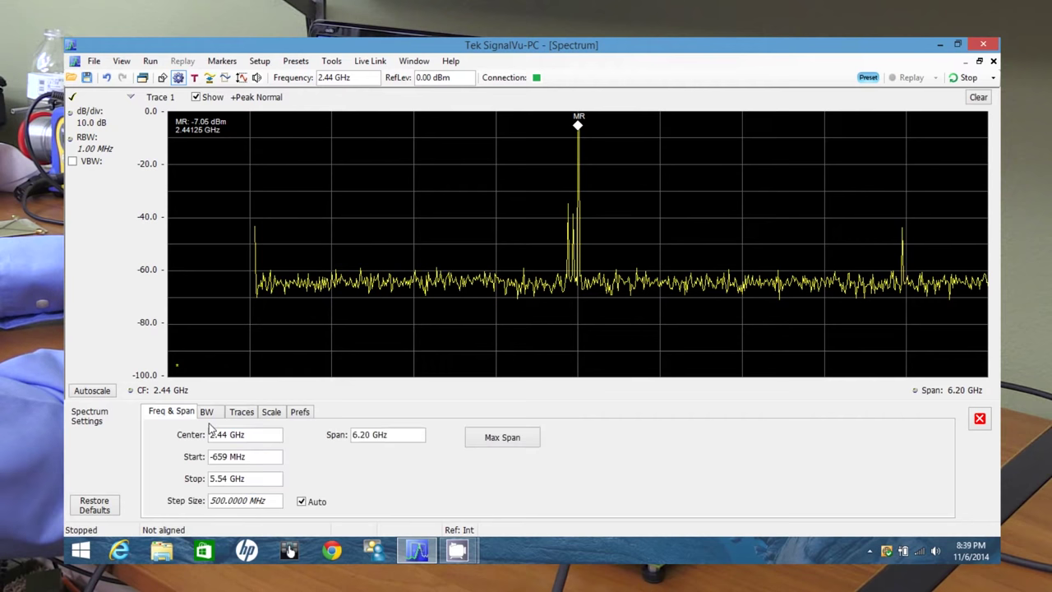
click(357, 433)
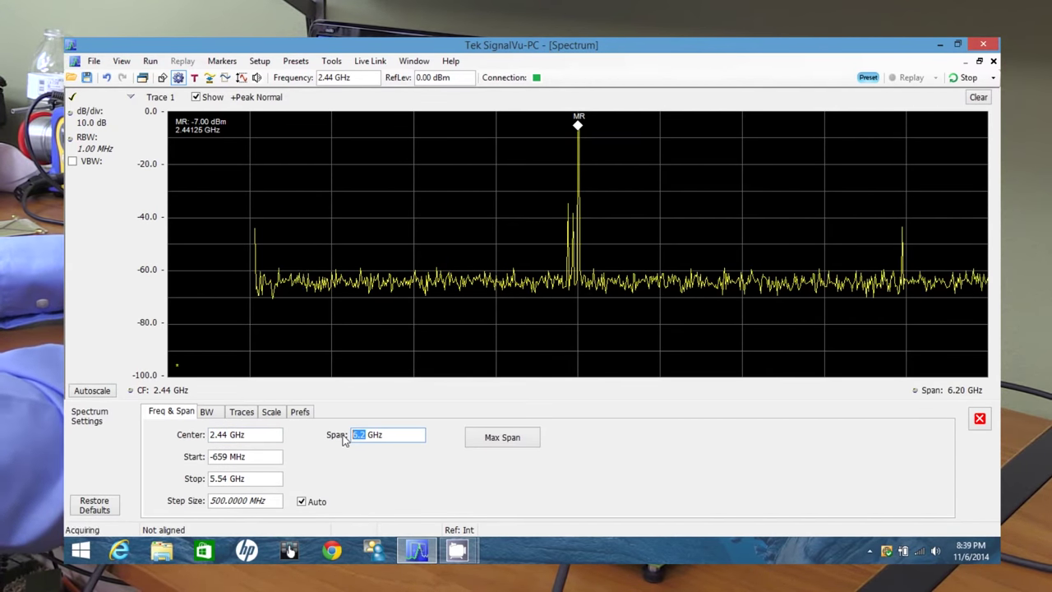
key(End)
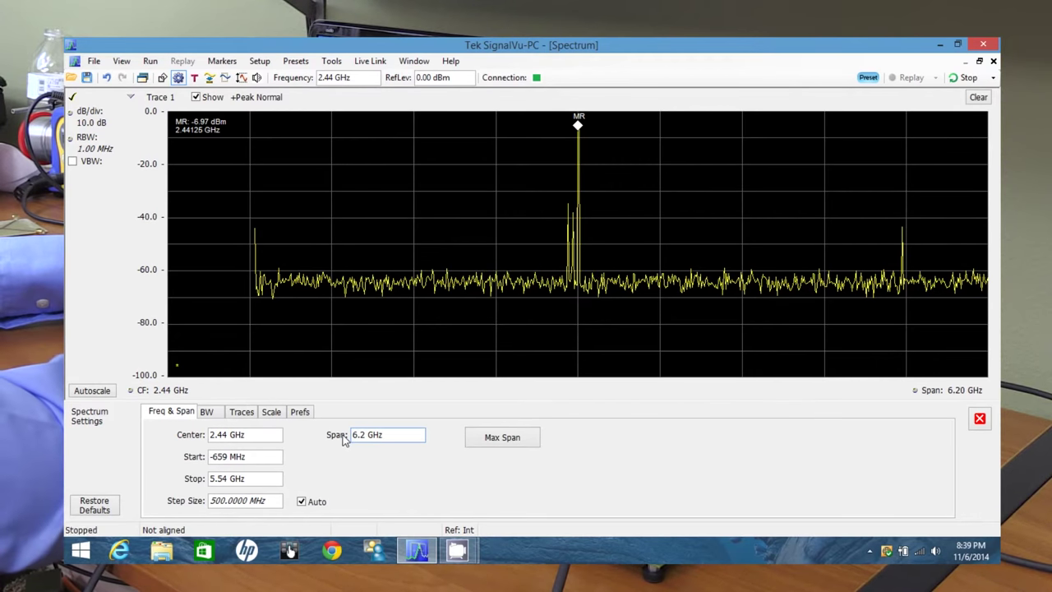
key(Left)
key(Left)
key(Left)
key(Left)
key(BackSpace)
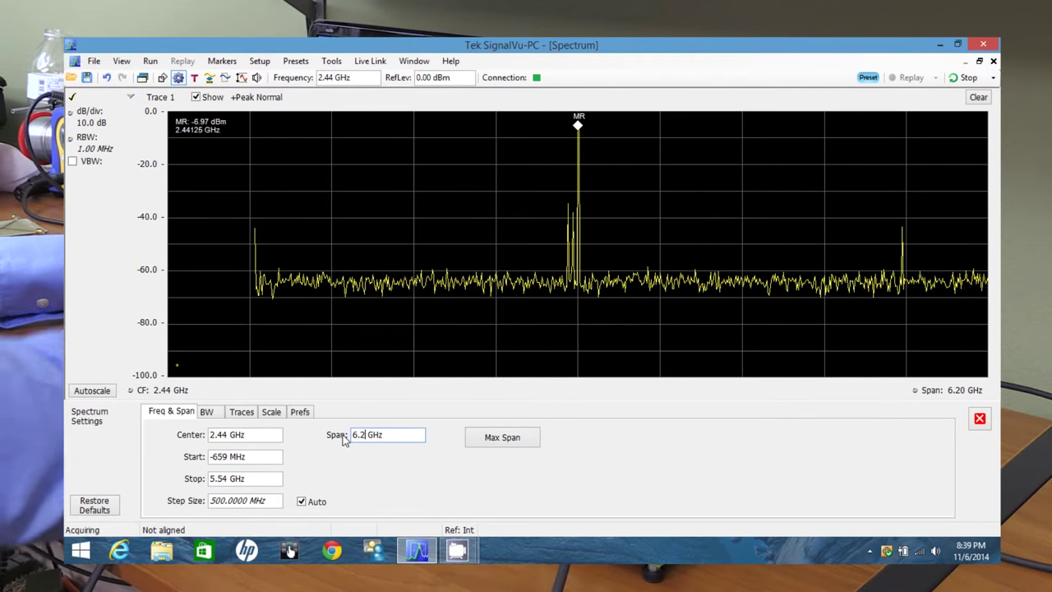
key(BackSpace)
key(BackSpace)
text(1)
key(Return)
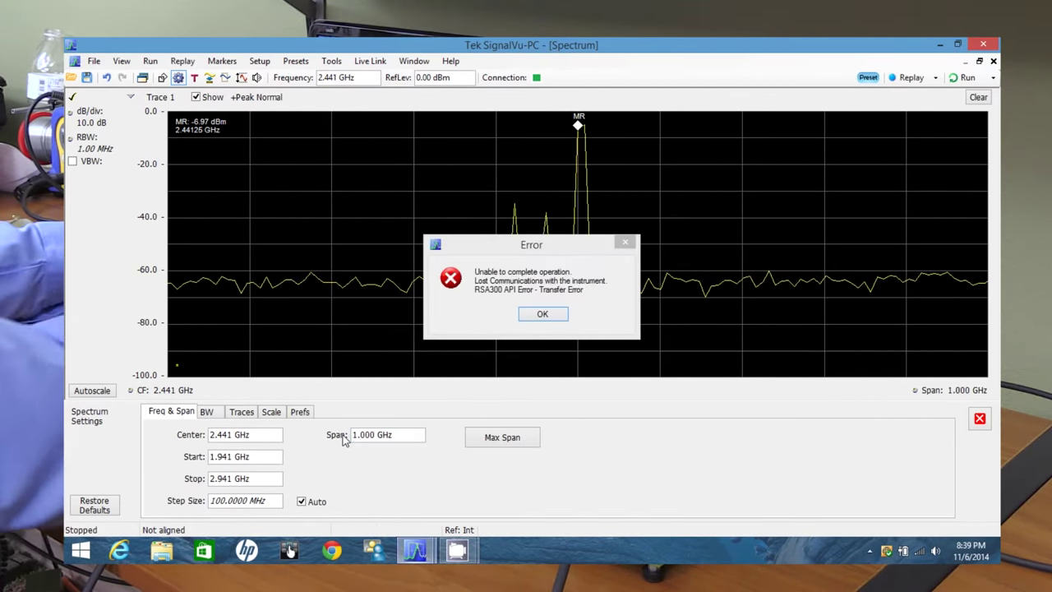
click(548, 315)
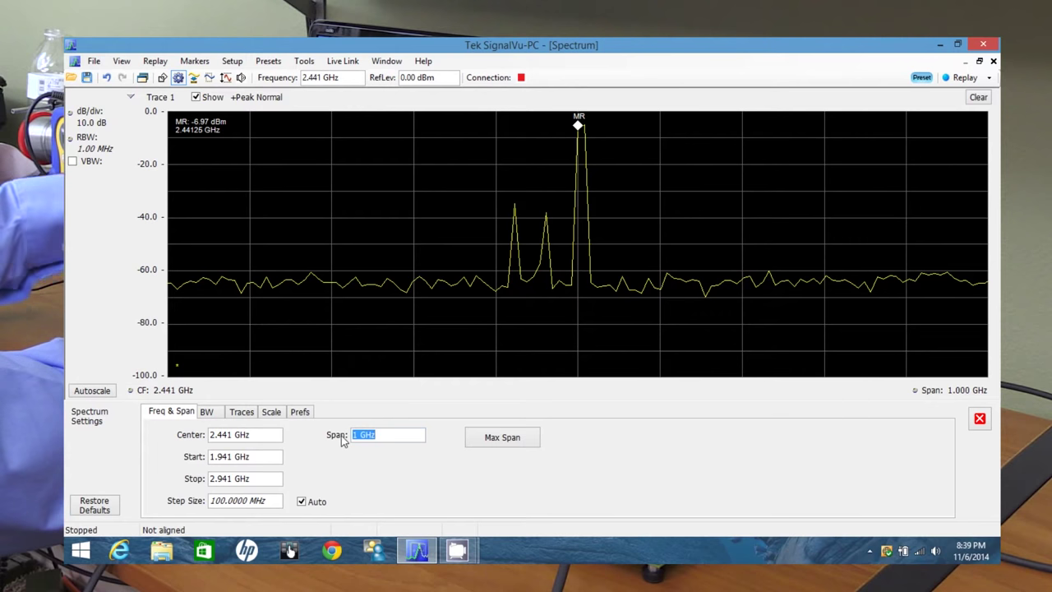
Set the span to 10 MHz and check the Replay options
text(10 M)
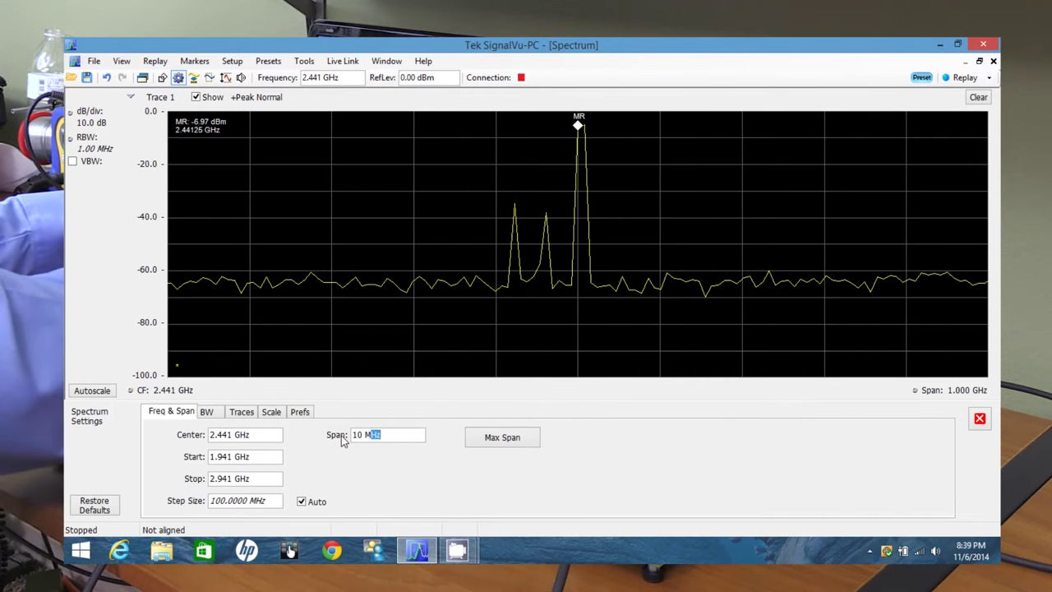
key(Return)
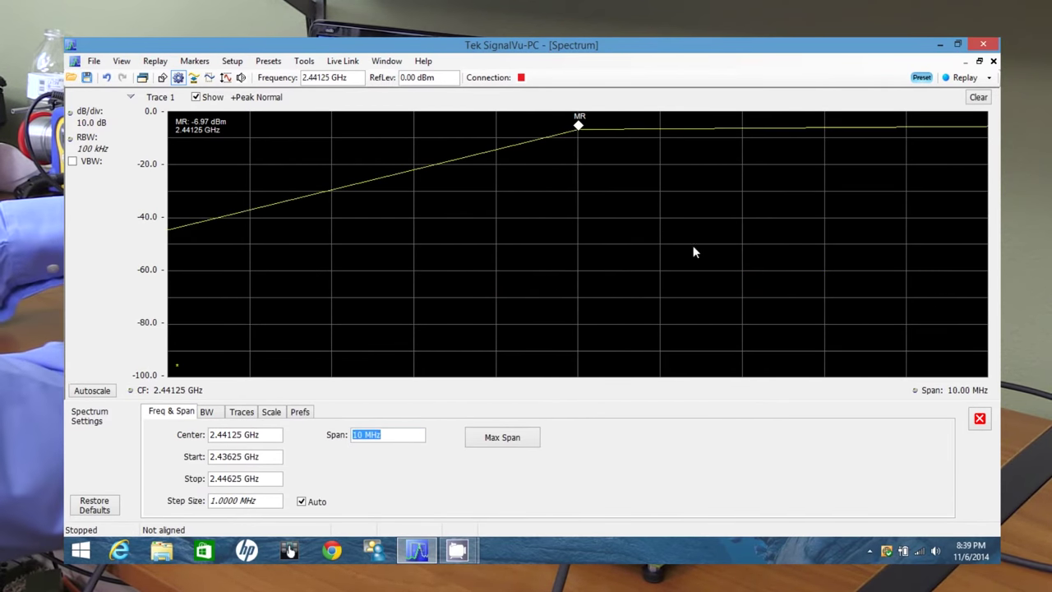
click(989, 79)
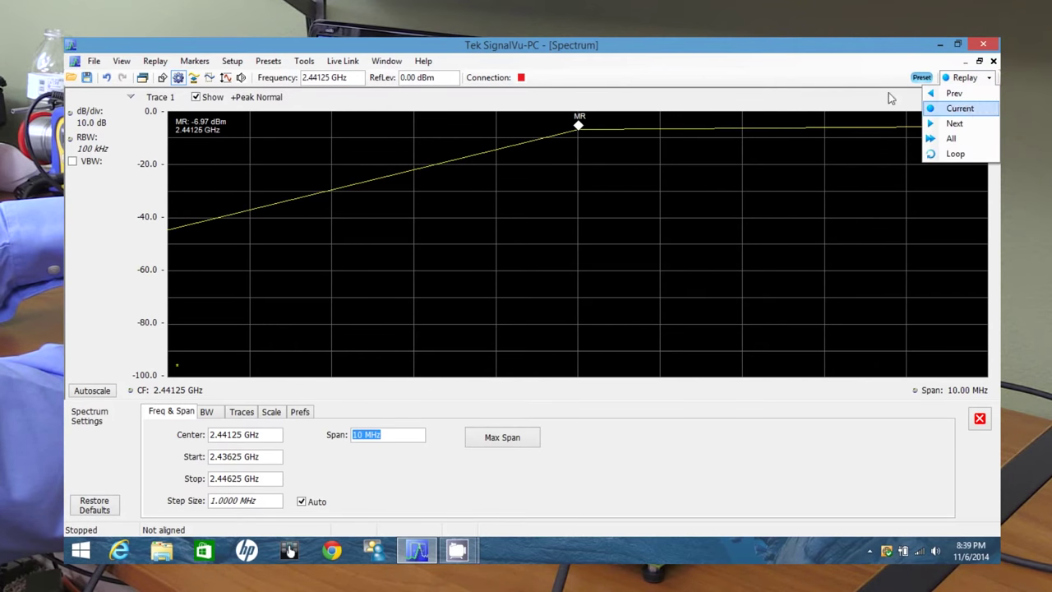
Reconnect to the RSA306 instrument via Live Link
click(342, 62)
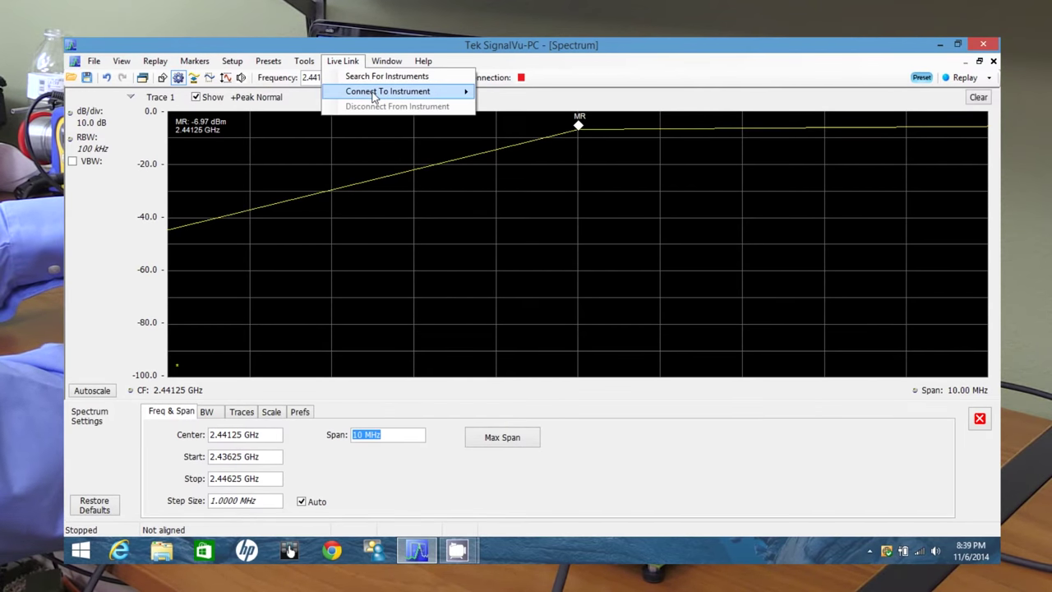
mouse_move(386, 89)
click(528, 93)
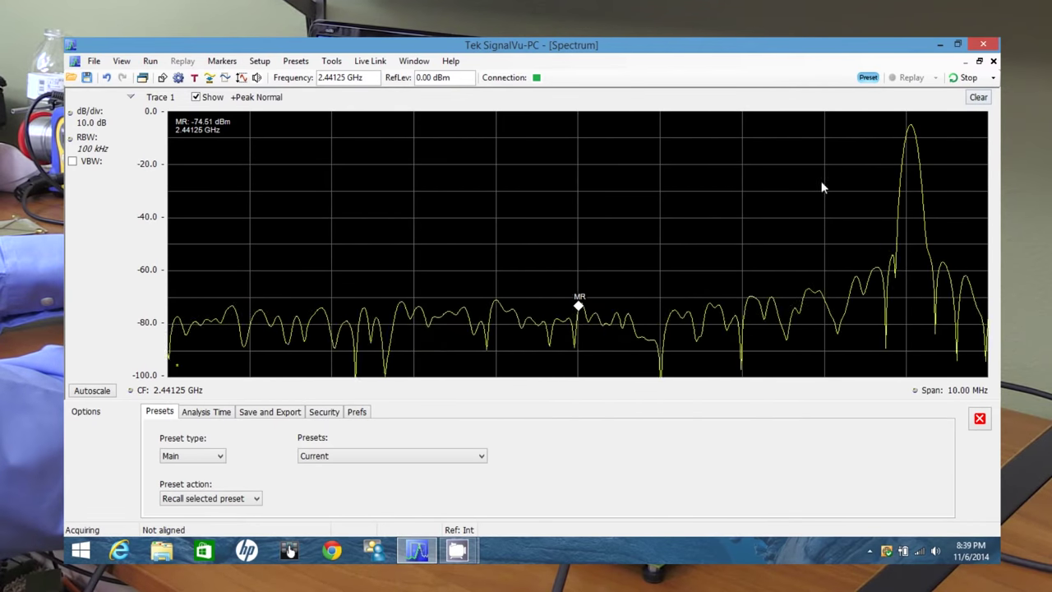
Move the marker to the strongest peak, centre at 2.44530 GHz, and close the Options panel
click(222, 61)
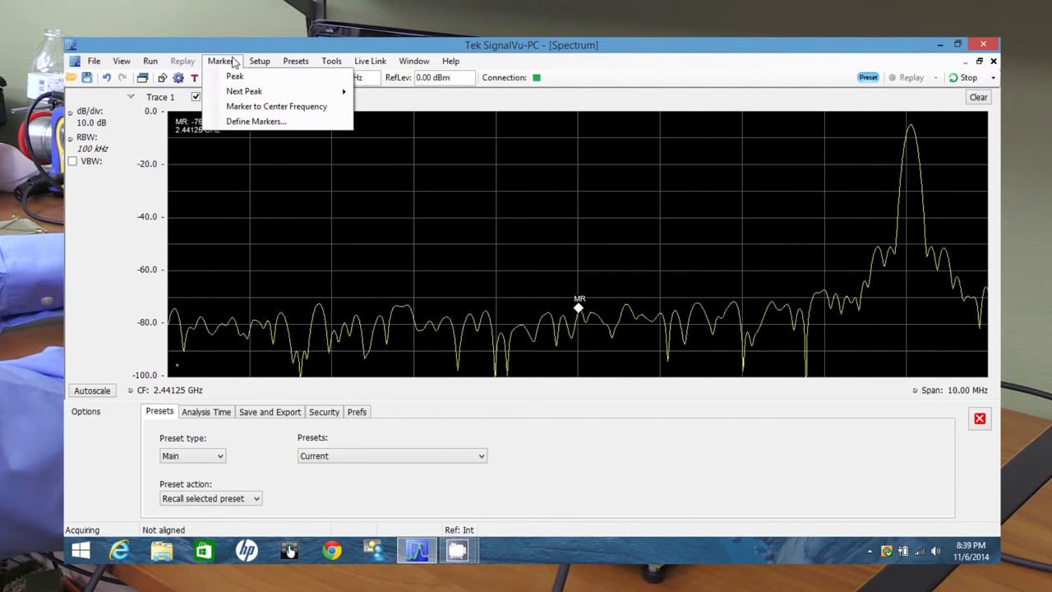
click(234, 75)
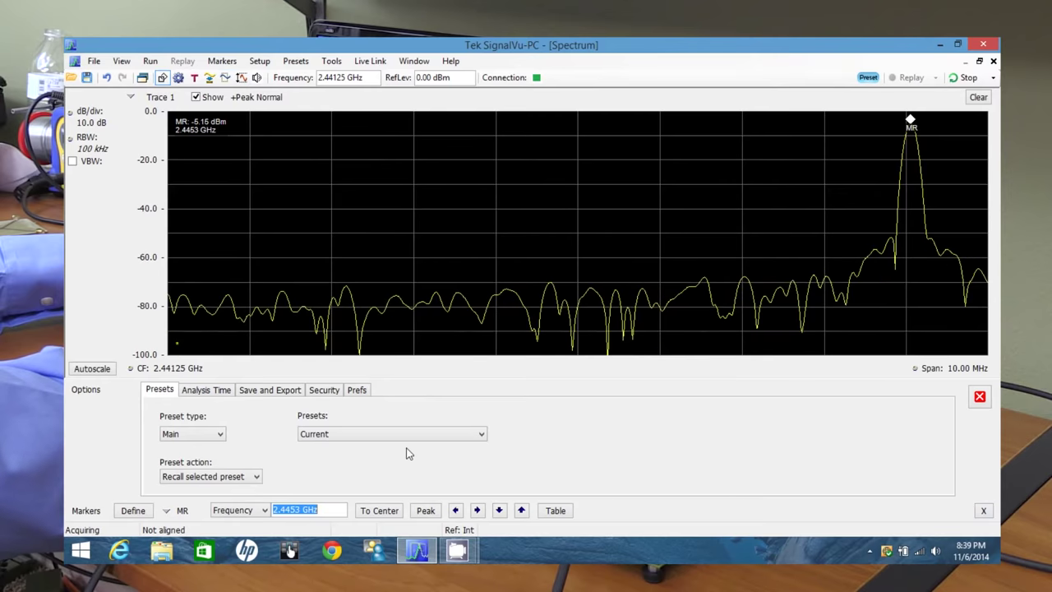
click(380, 510)
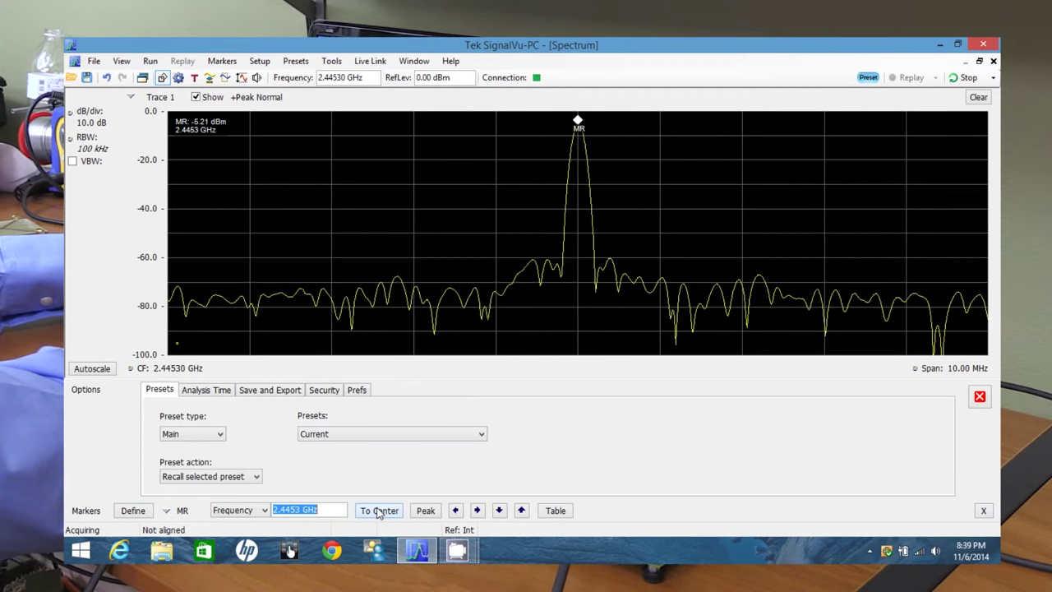
click(979, 396)
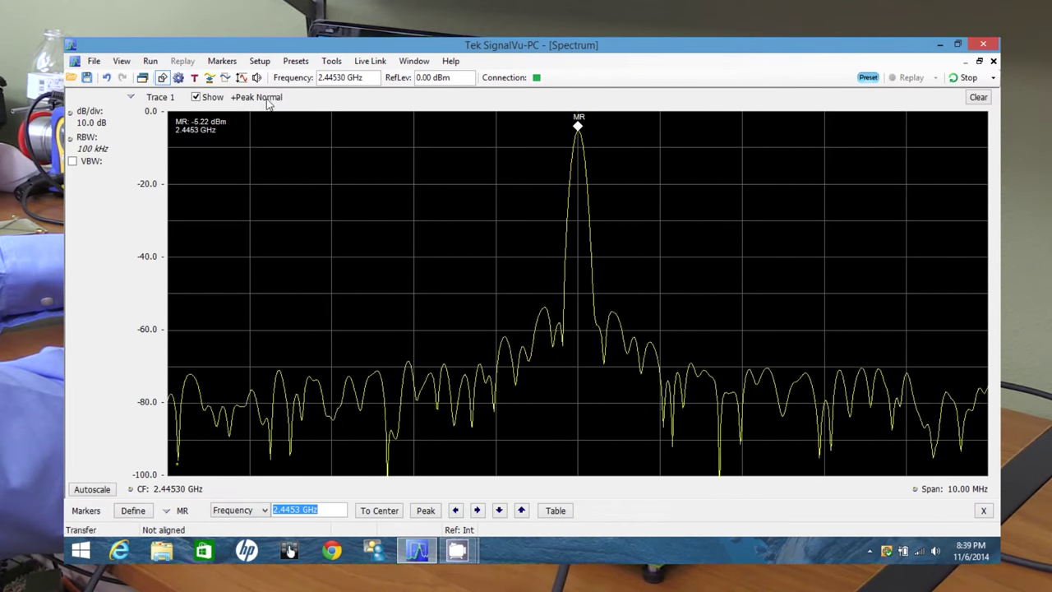
click(177, 77)
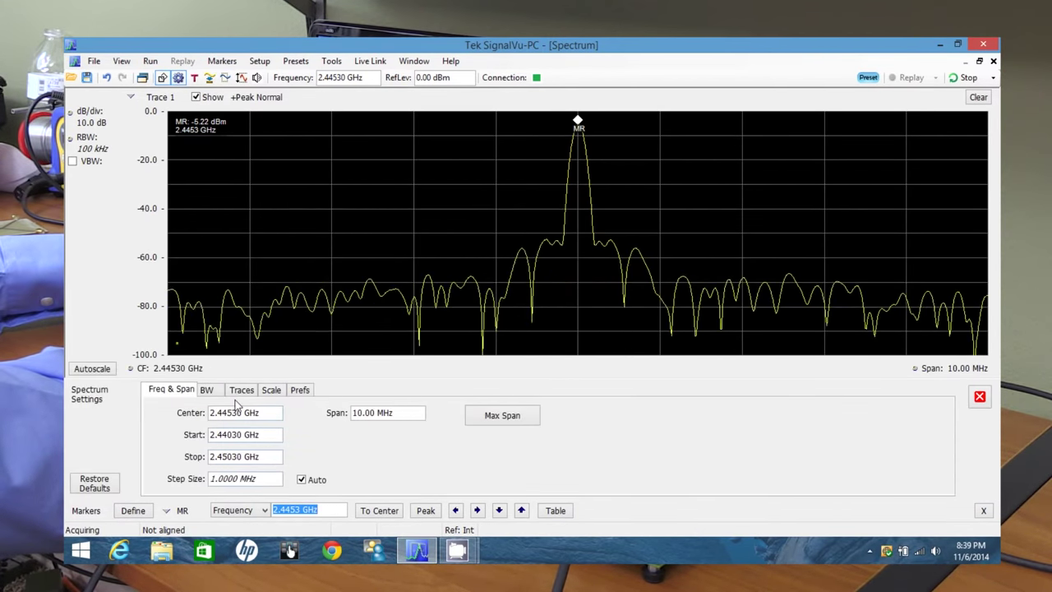
Set RBW to 10 kHz and, after trying Hanning, keep the Kaiser (RBW) filter shape
click(207, 389)
click(252, 423)
click(253, 422)
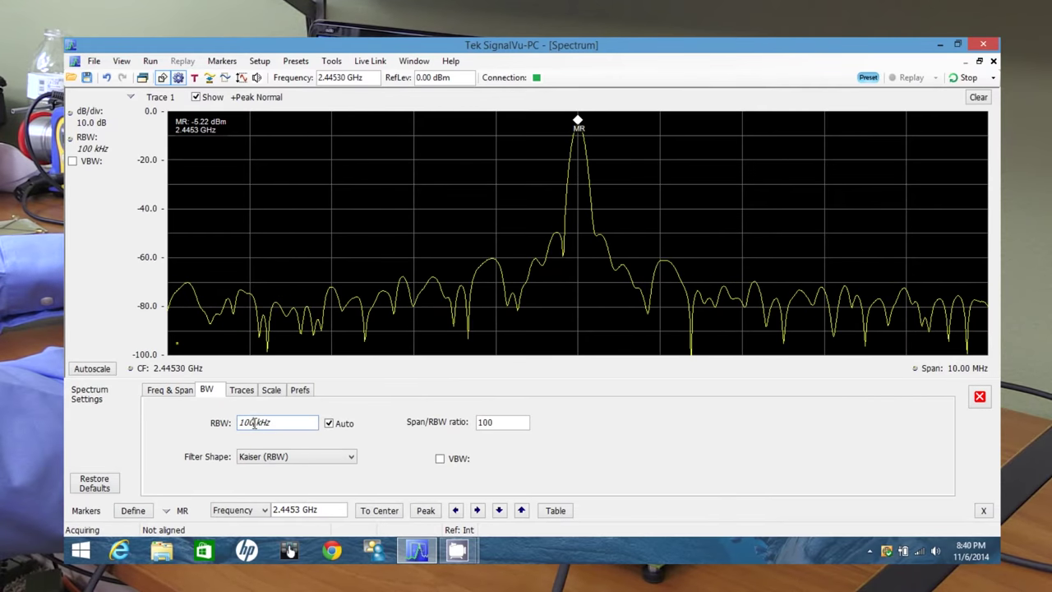
key(BackSpace)
key(Return)
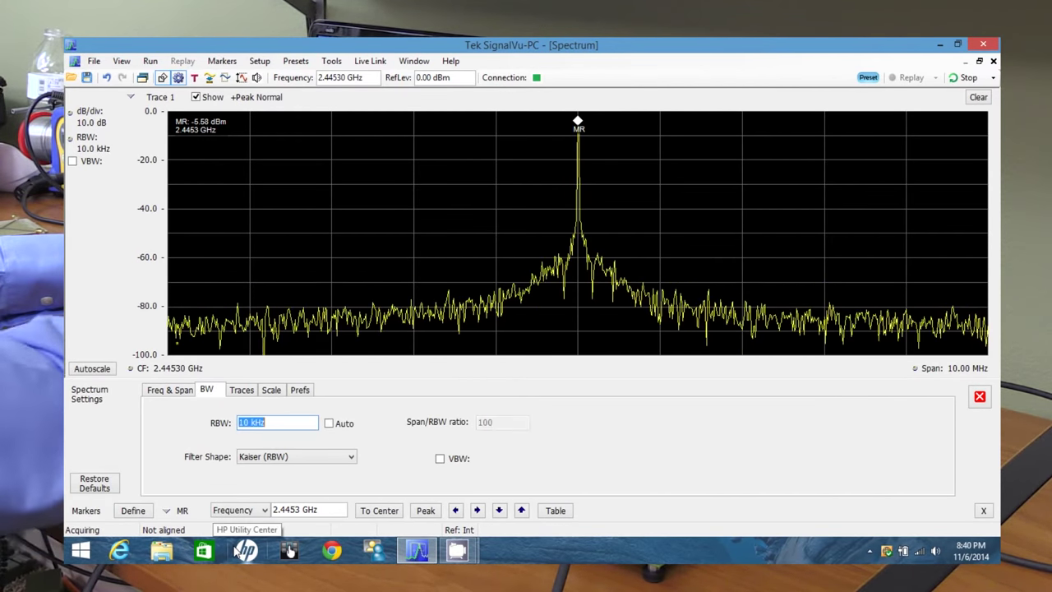
click(334, 458)
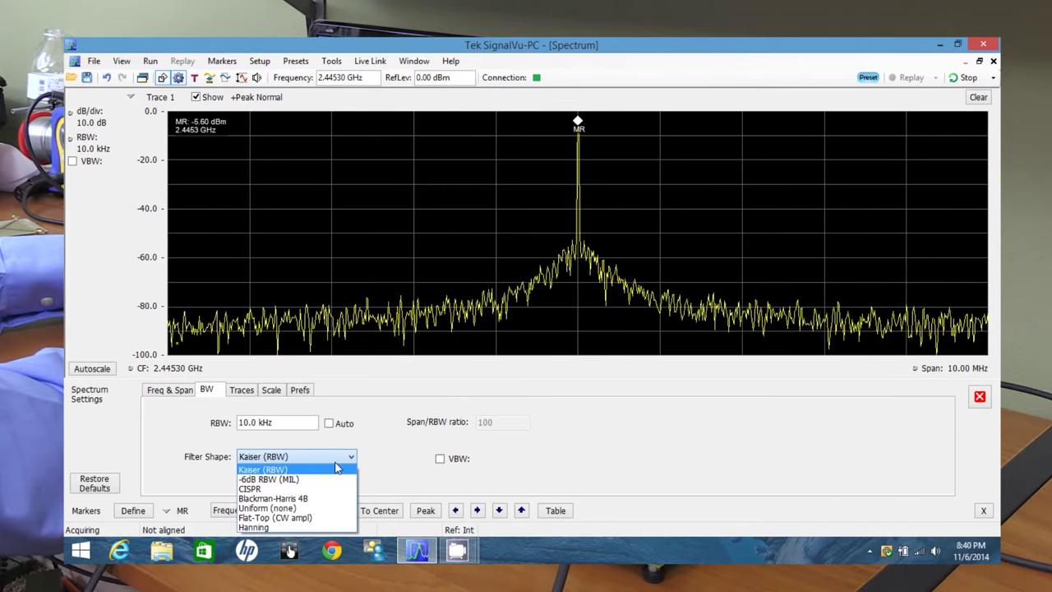
click(279, 527)
click(328, 462)
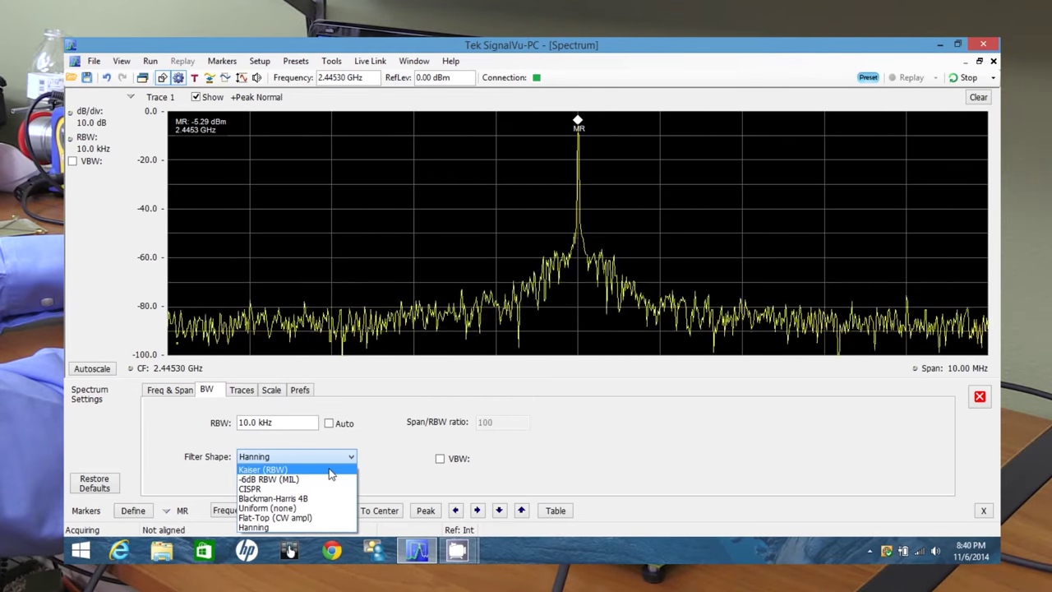
click(328, 471)
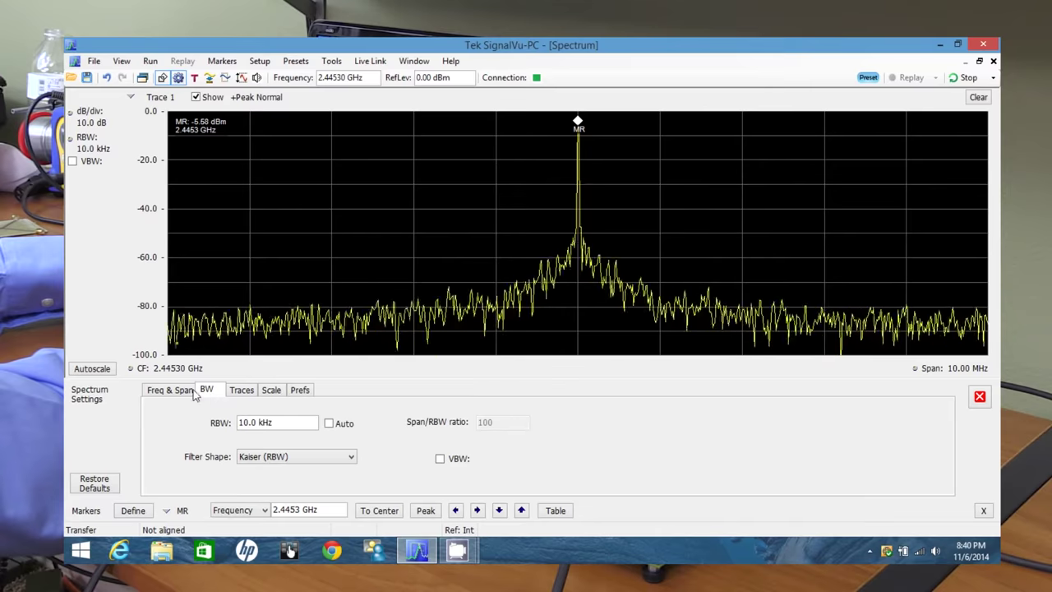
Cycle Trace 1 detection through -Peak, Avg (VRMS) and Sample, ending on +Peak
click(241, 393)
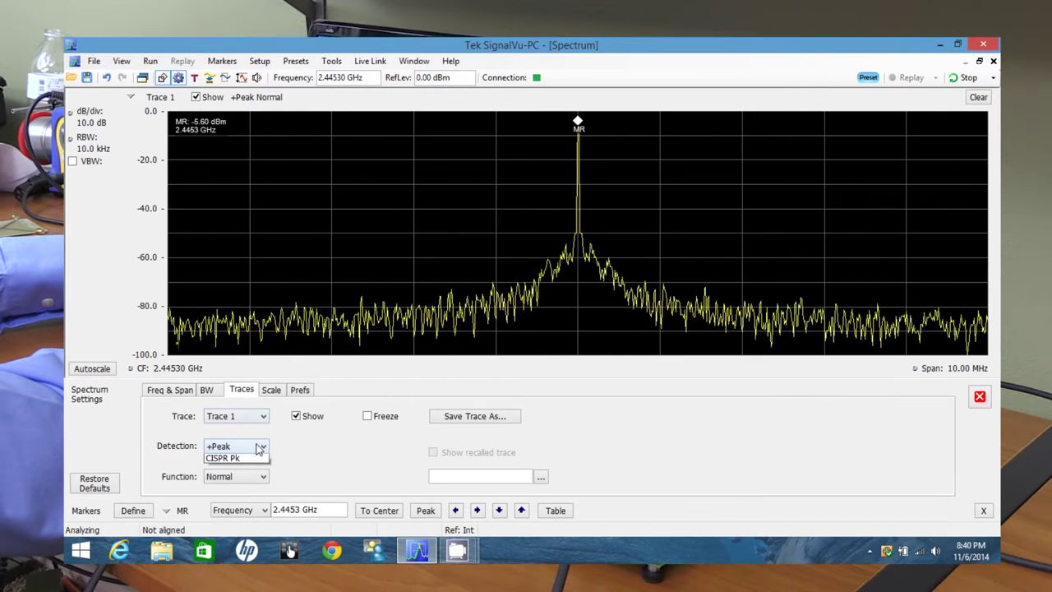
click(252, 469)
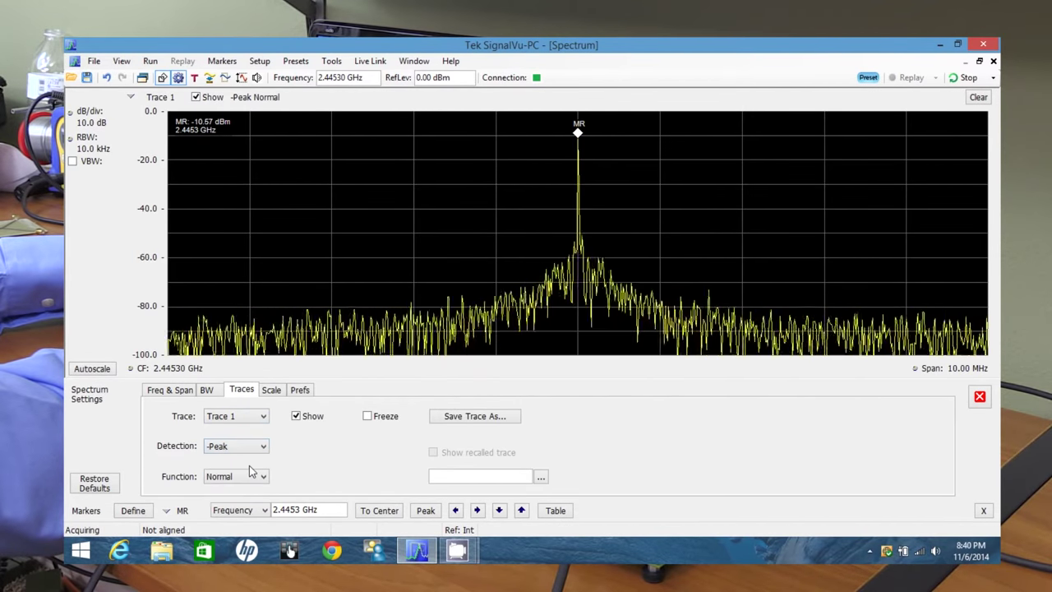
click(257, 449)
click(249, 485)
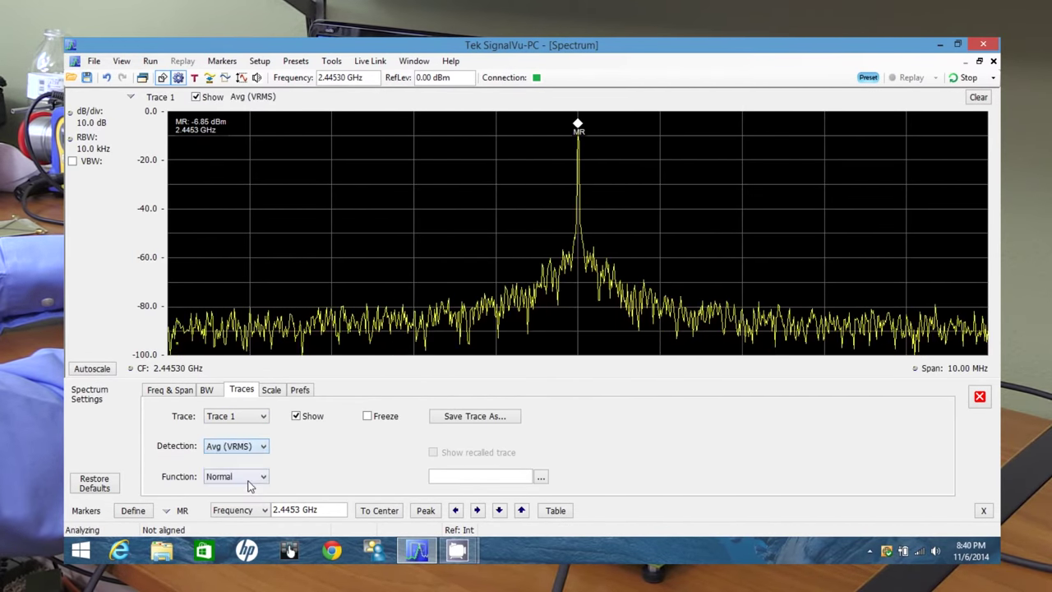
click(262, 446)
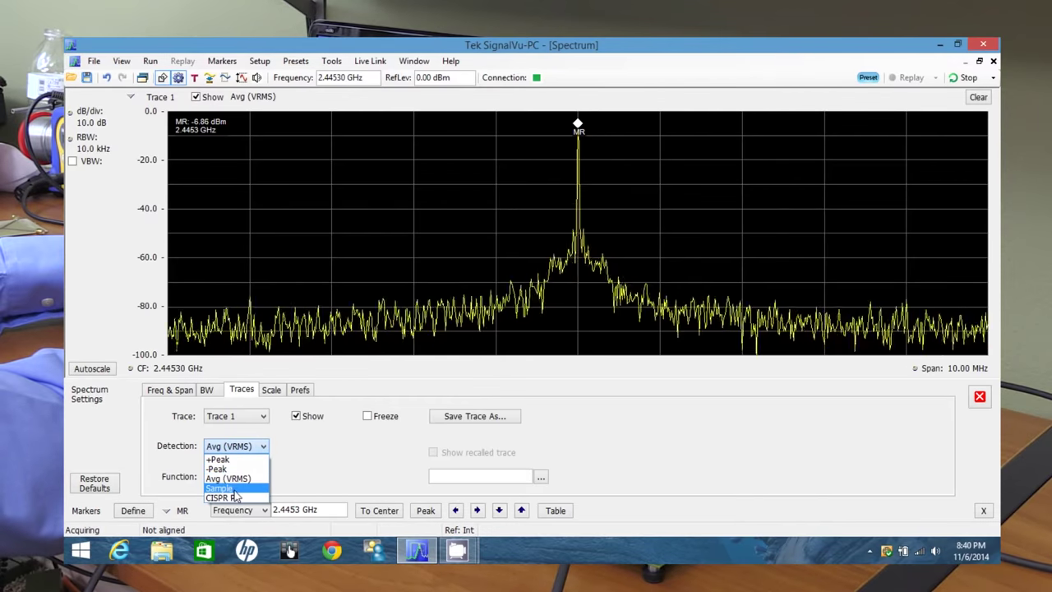
click(236, 493)
click(271, 440)
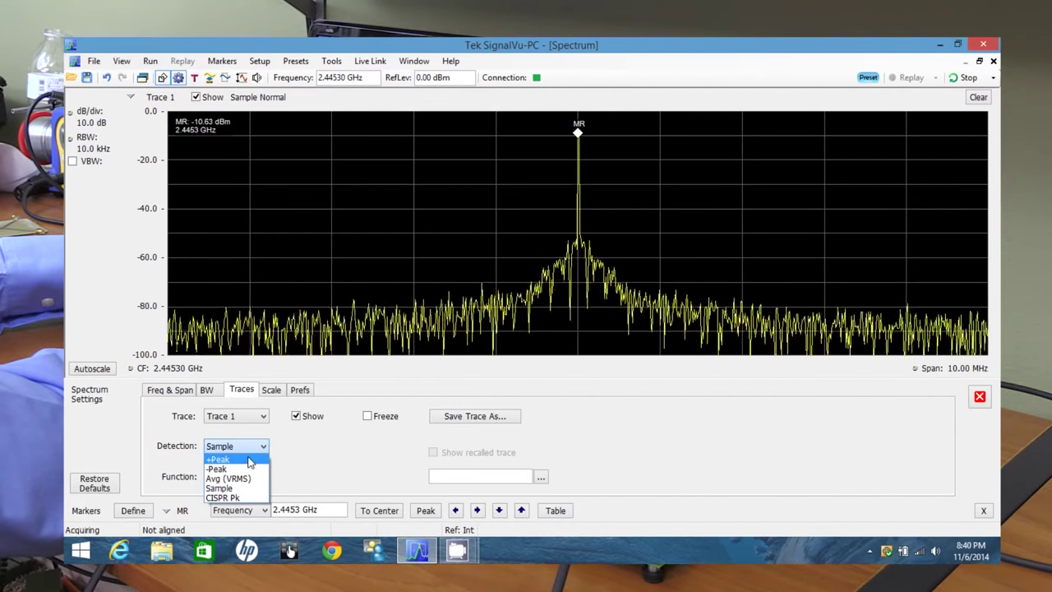
click(250, 463)
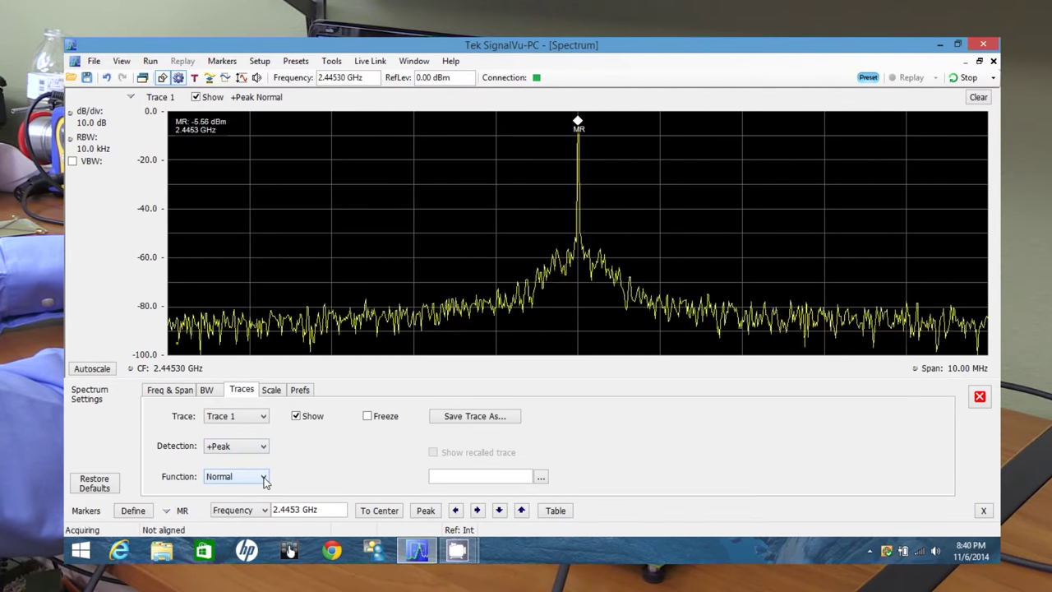
Try the Avg (VRMS) and Max Hold trace functions, then return to Normal
click(263, 477)
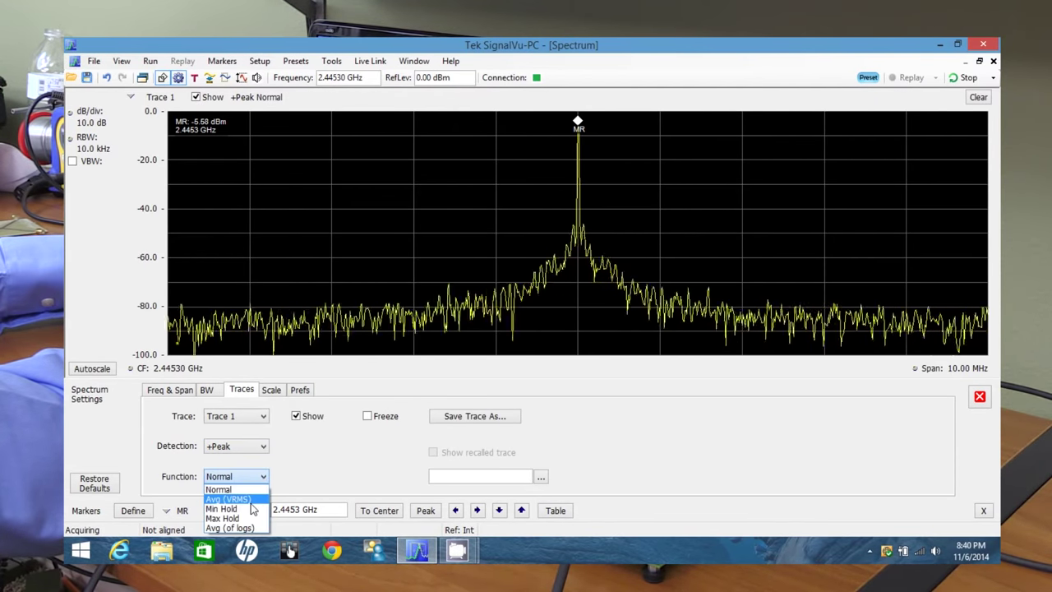
click(252, 499)
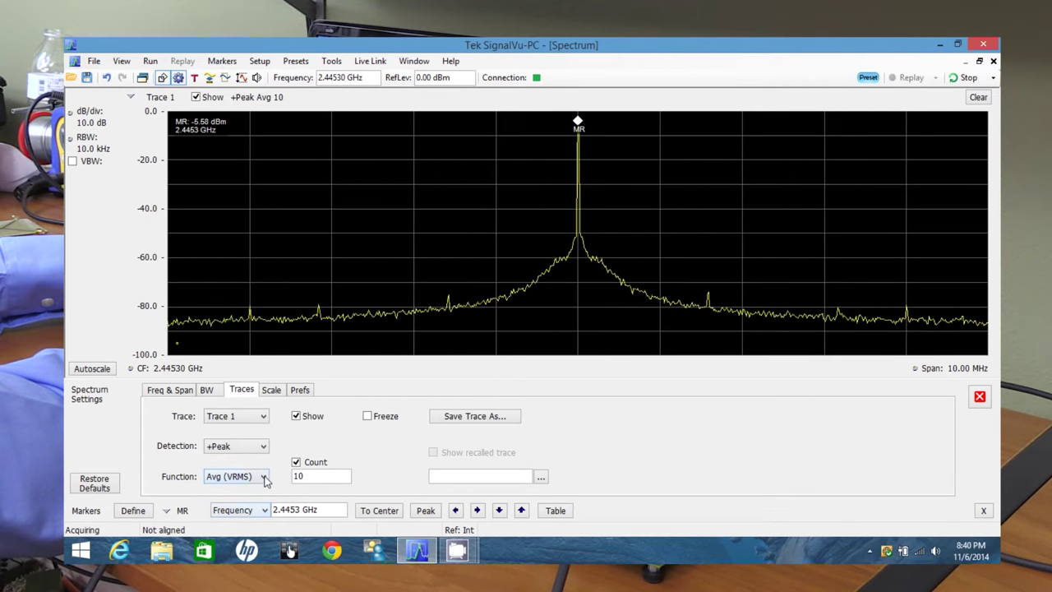
click(263, 478)
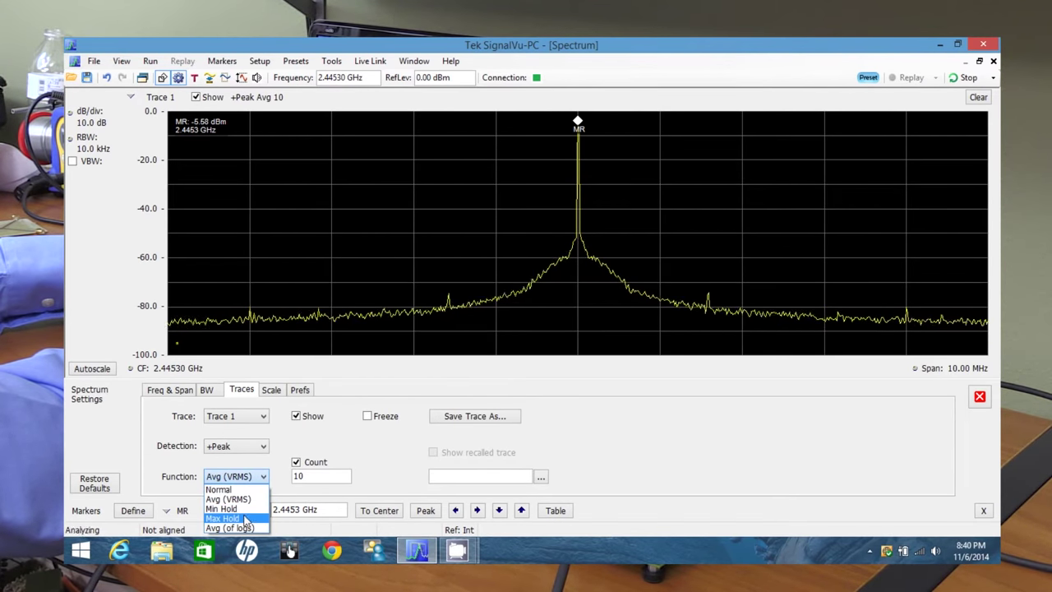
click(244, 519)
click(263, 479)
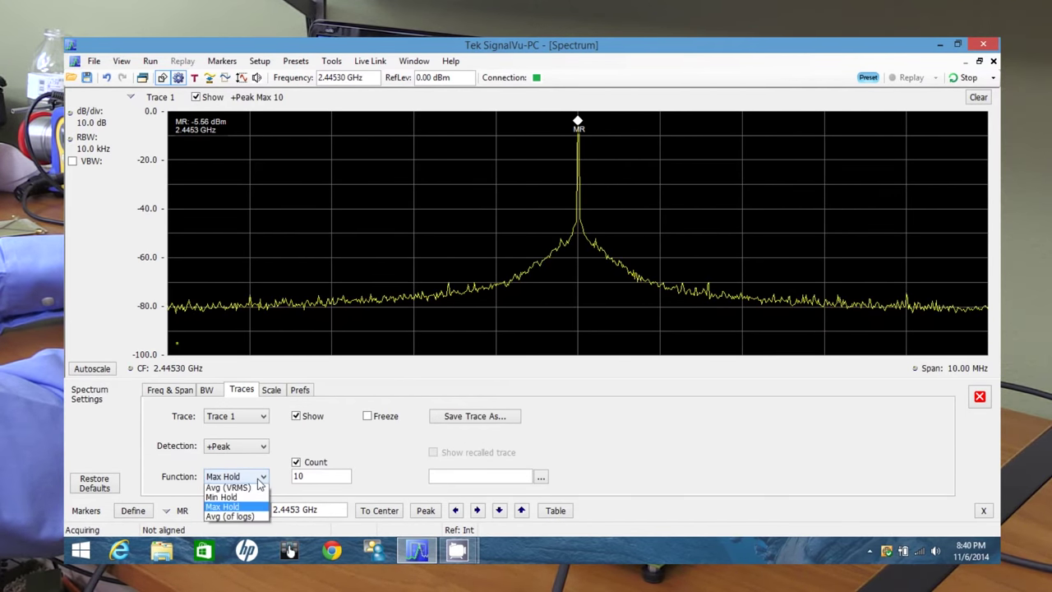
click(251, 491)
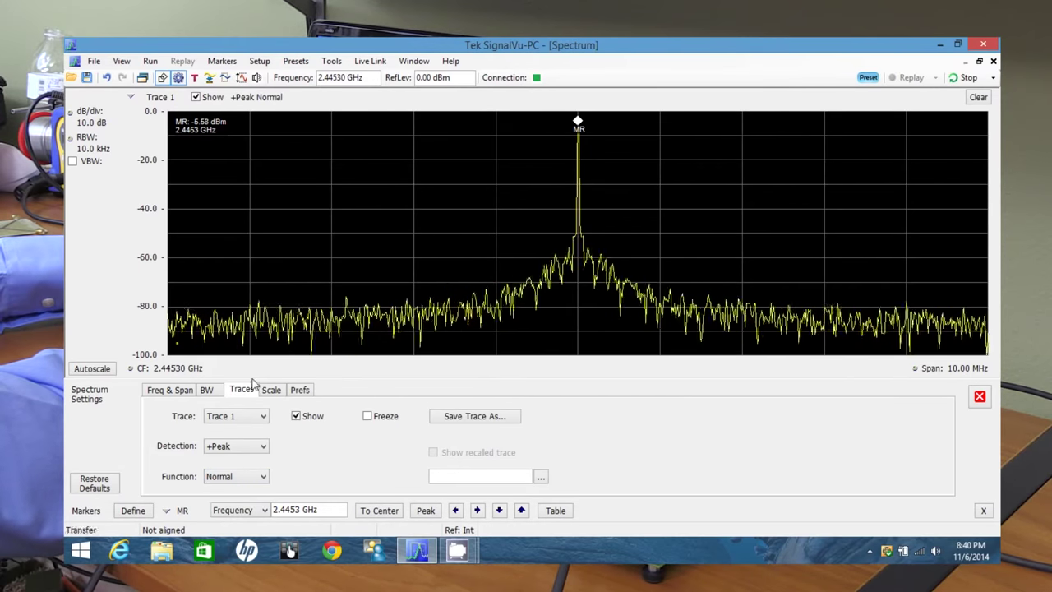
Select Trace 2 and show it as a Max Hold overlay
click(221, 416)
click(233, 439)
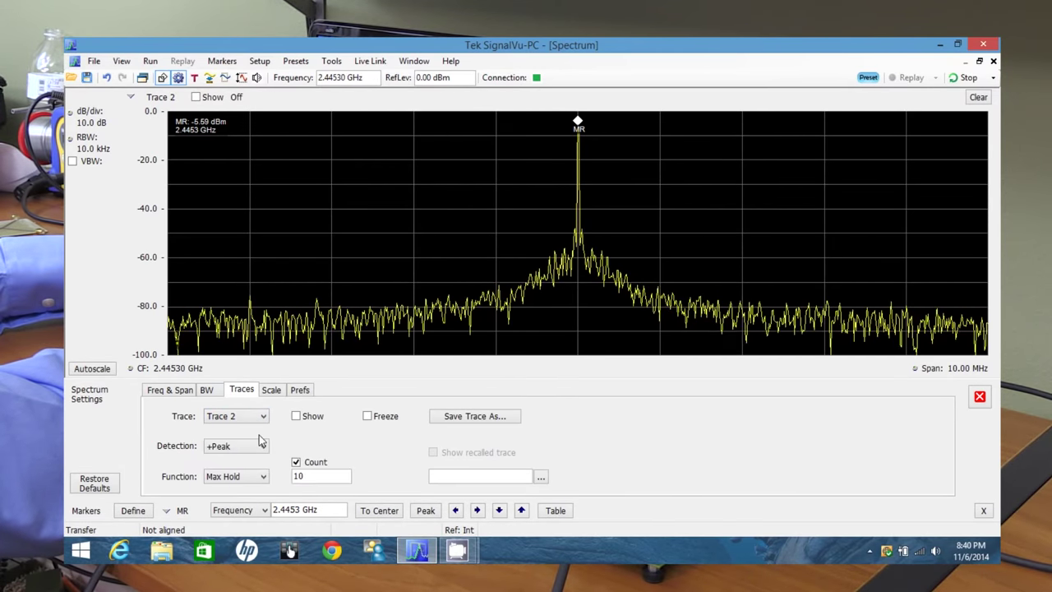
click(251, 418)
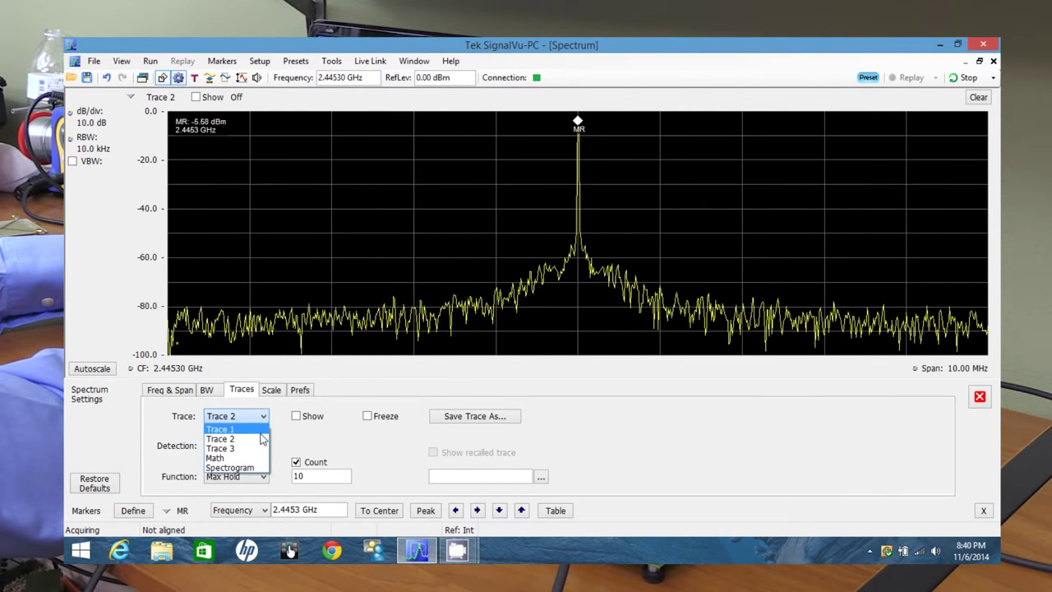
click(260, 439)
click(296, 417)
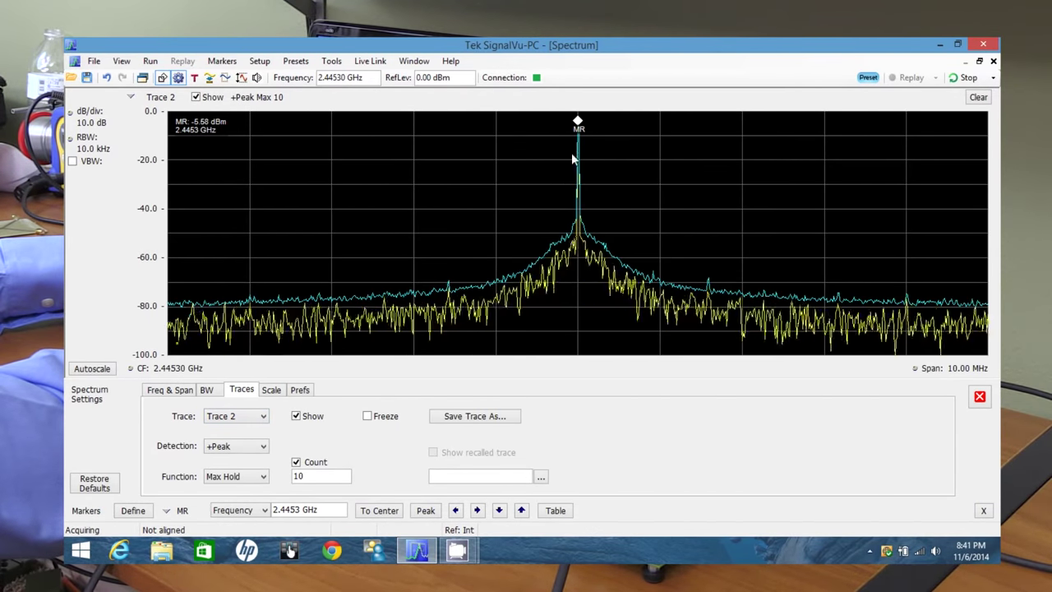
Hide Trace 2, reselect Trace 1, and close the Spectrum Settings panel
click(254, 416)
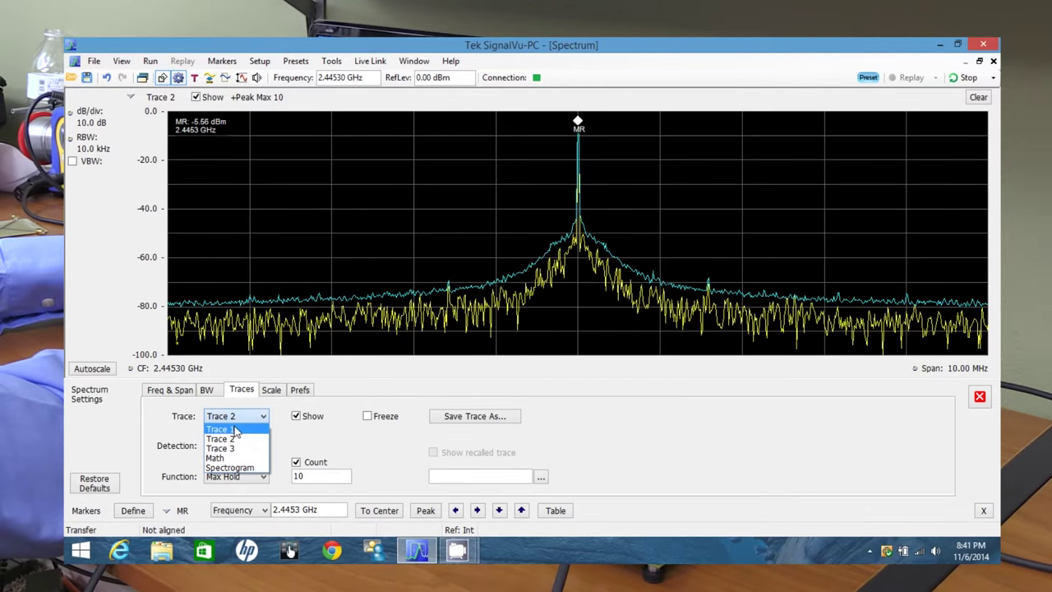
click(236, 429)
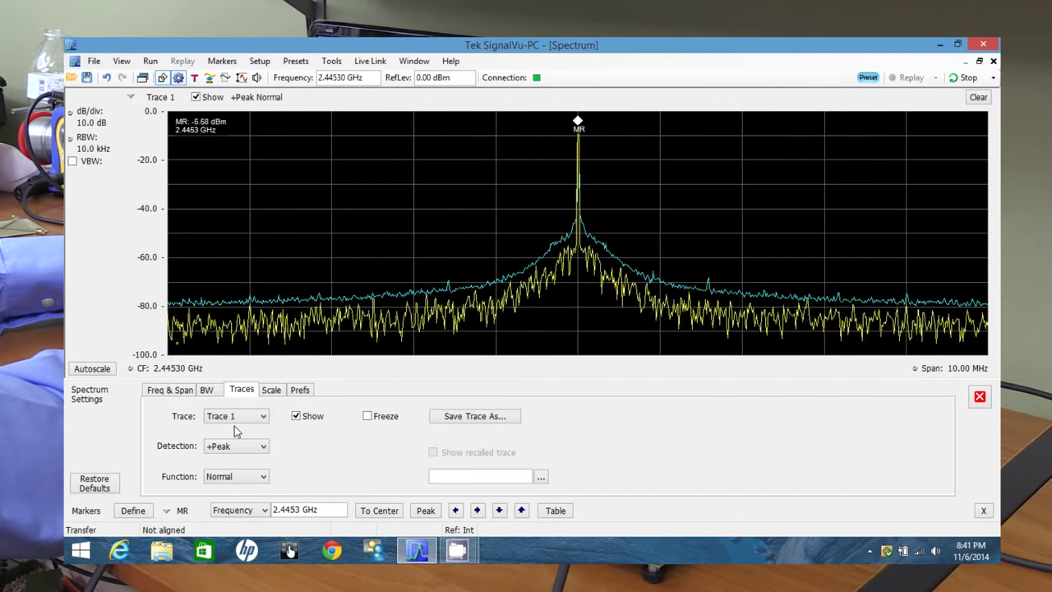
click(259, 417)
click(247, 438)
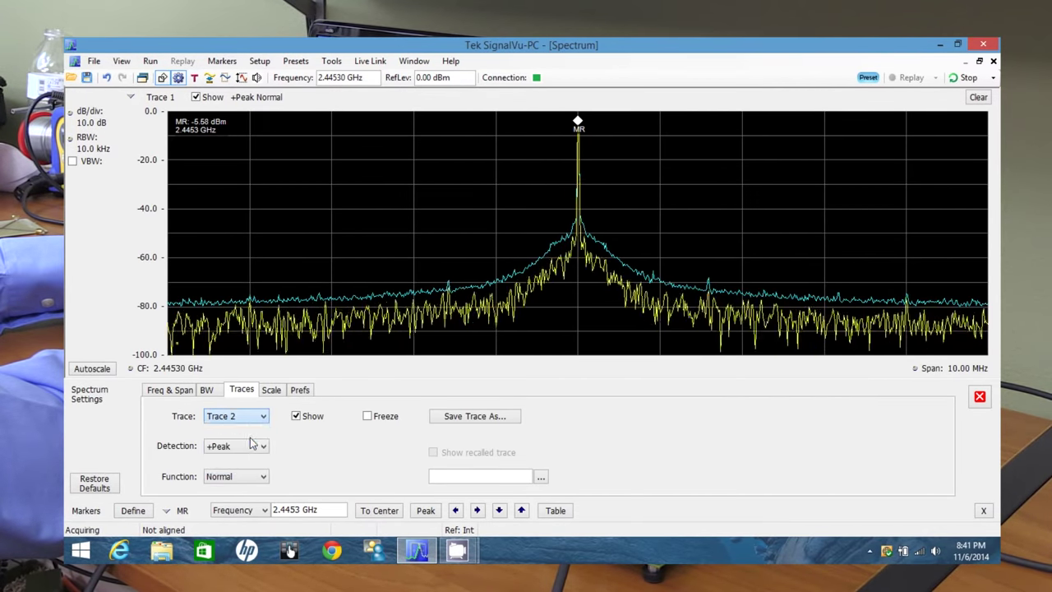
click(297, 417)
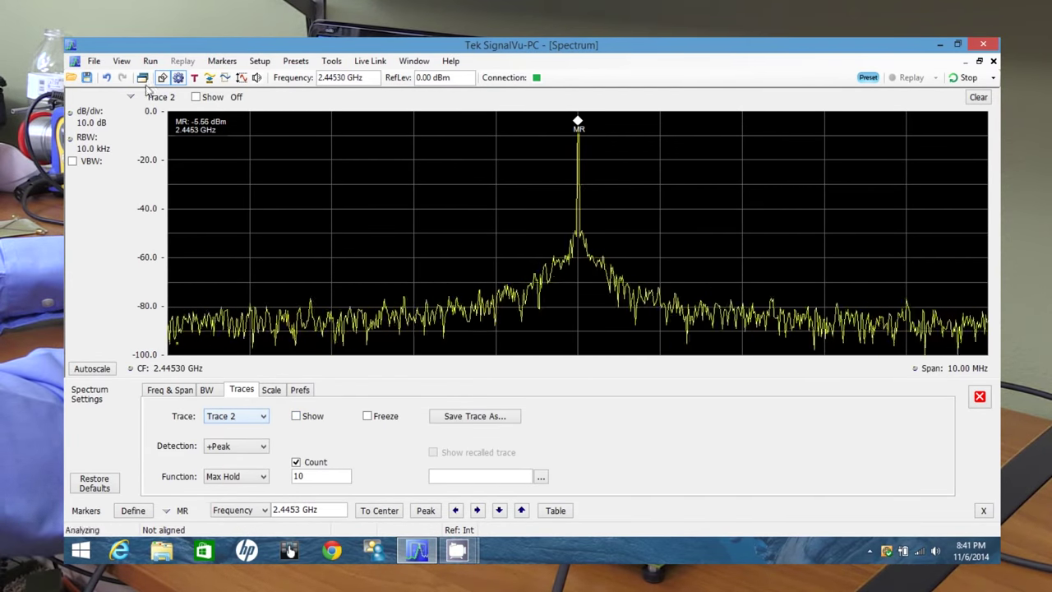
click(235, 418)
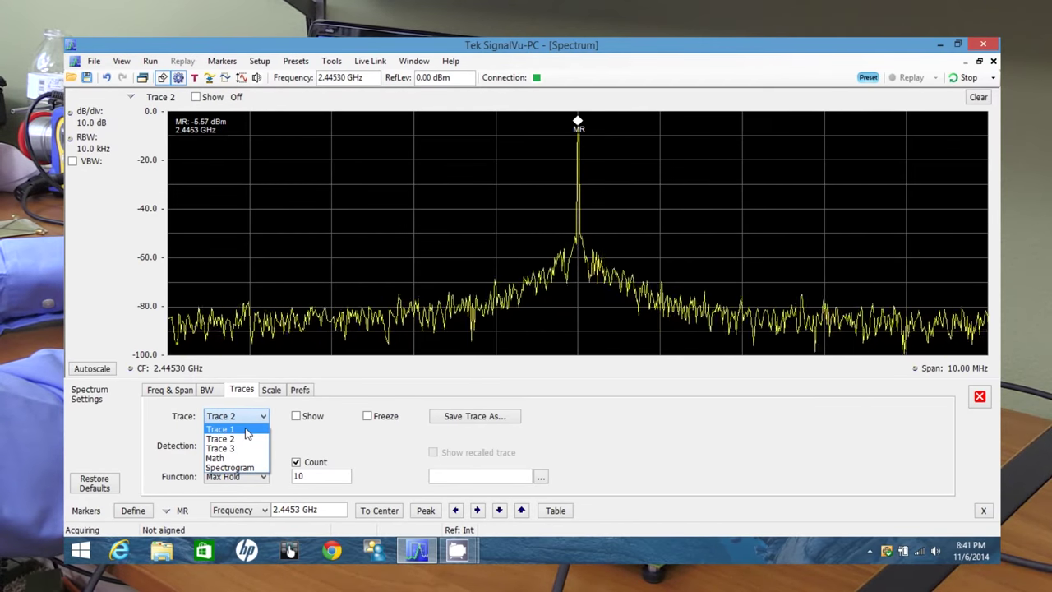
click(245, 430)
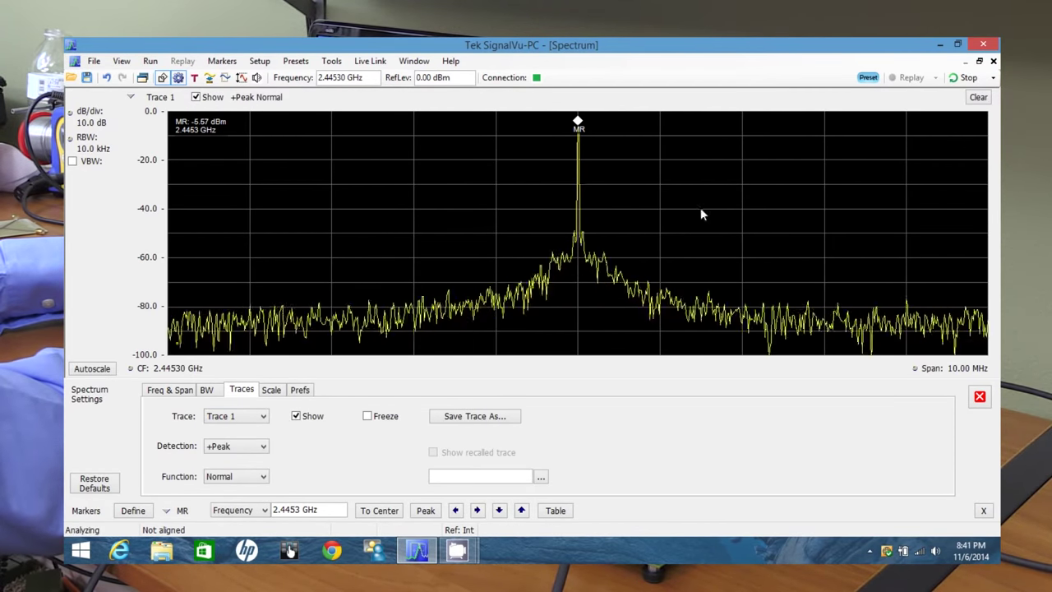
click(980, 400)
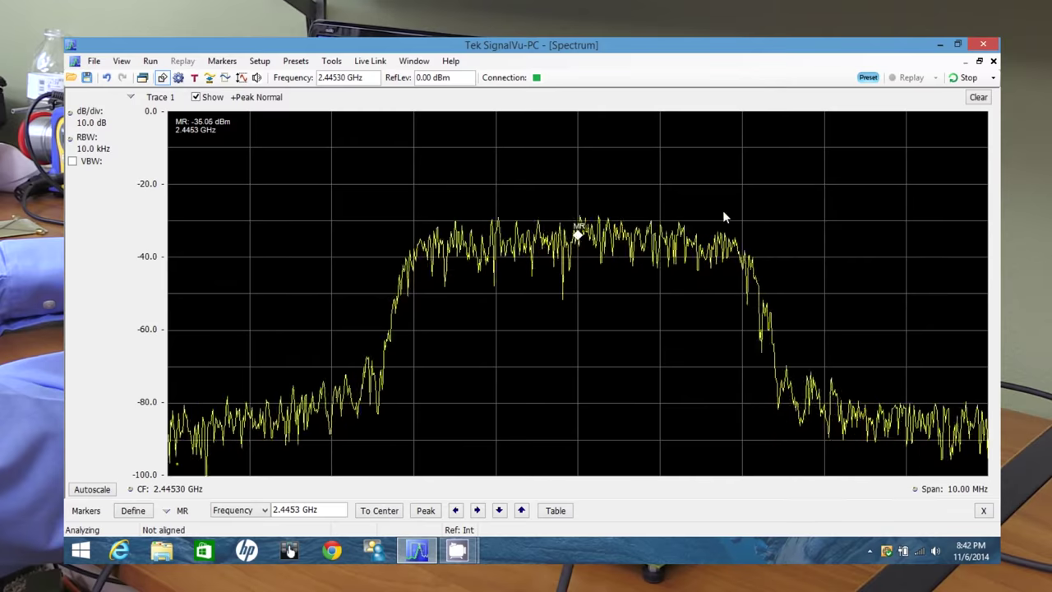
In Setup > Displays, remove Spectrum and add DPX as the selected display
click(263, 64)
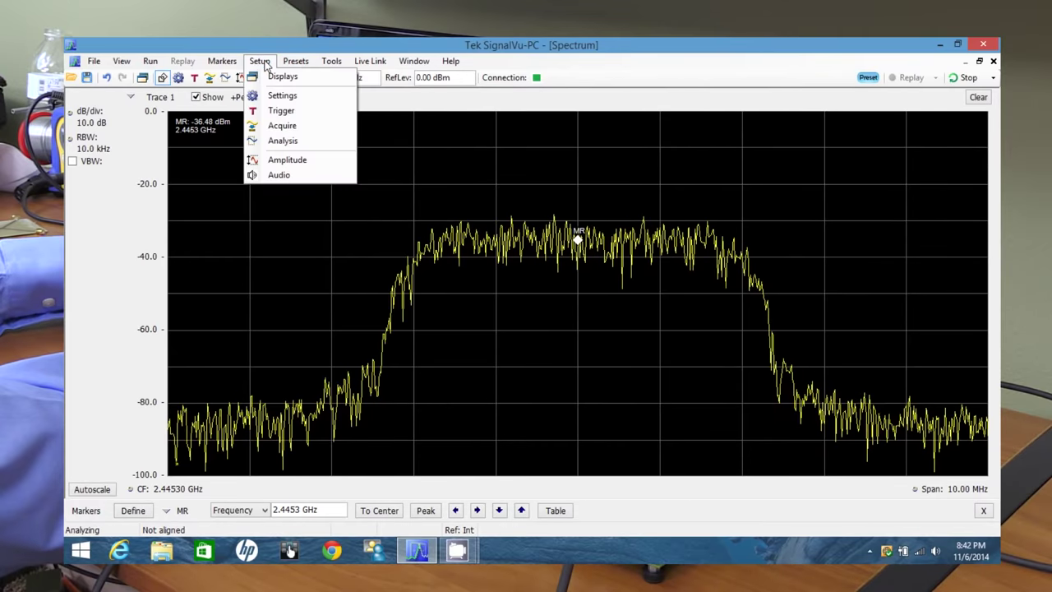
click(283, 78)
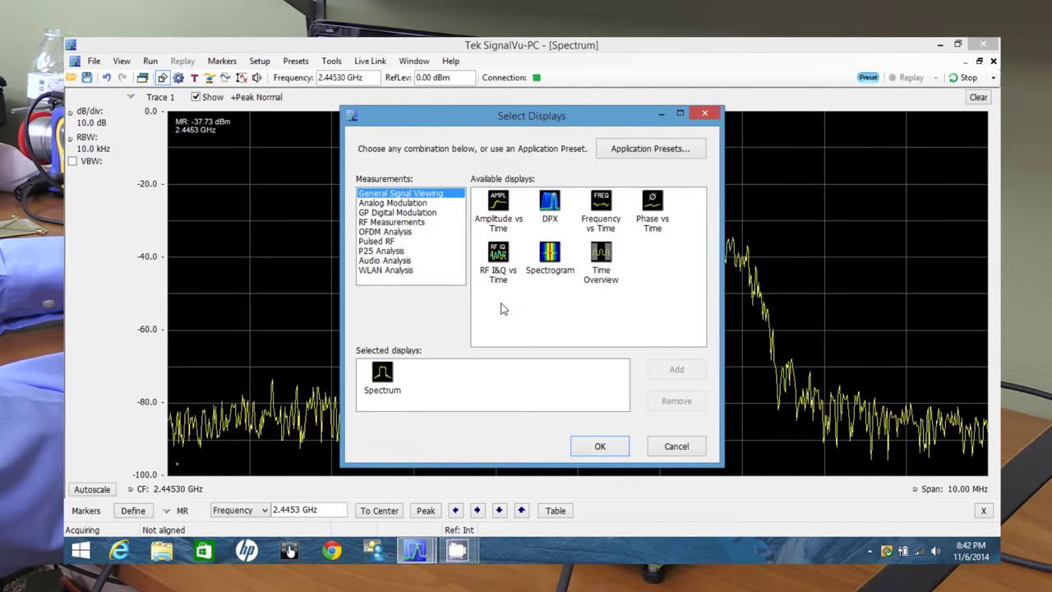
click(381, 386)
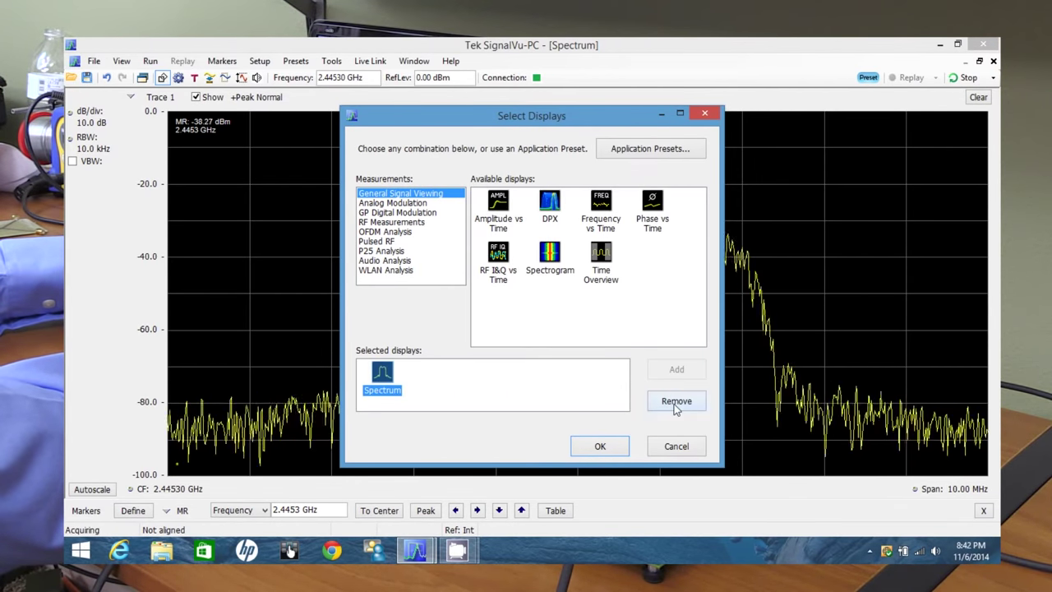
click(676, 399)
click(550, 202)
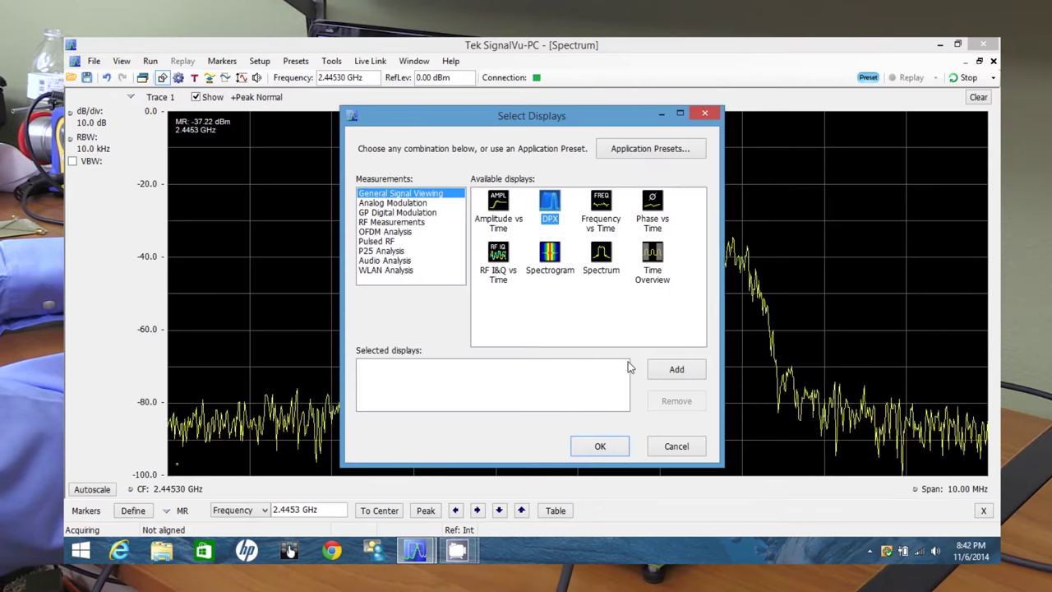
click(681, 371)
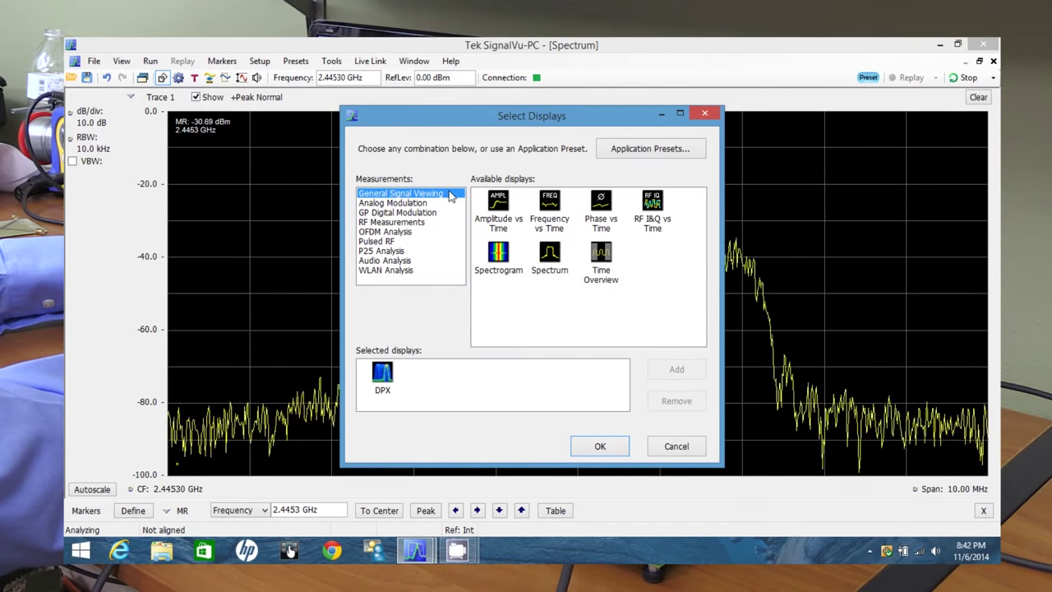
Add Constellation, Eye Diagram and Symbol Table from the GP Digital Modulation displays
click(401, 213)
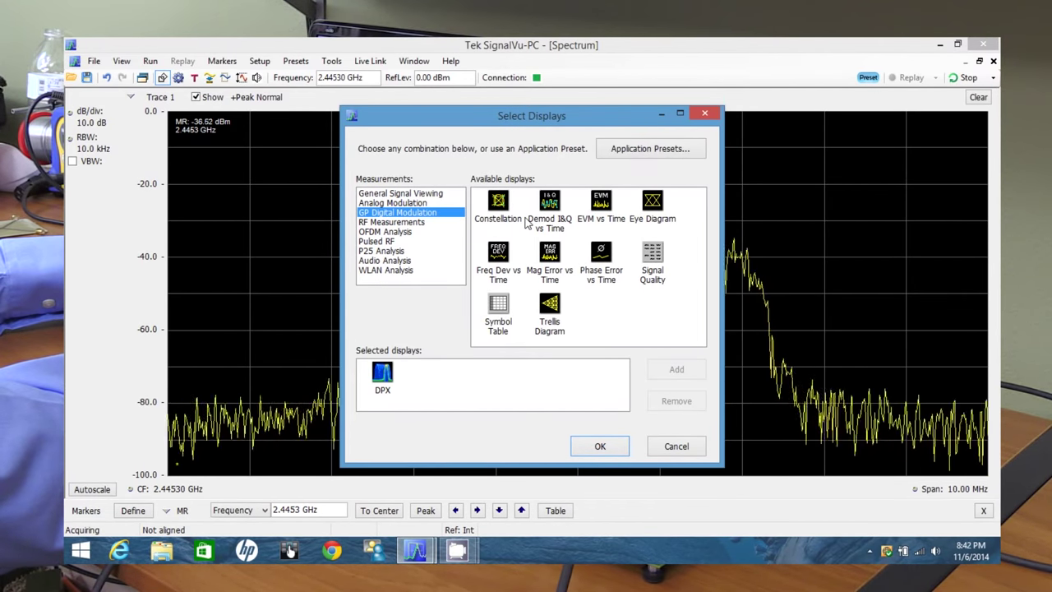
click(498, 206)
click(672, 370)
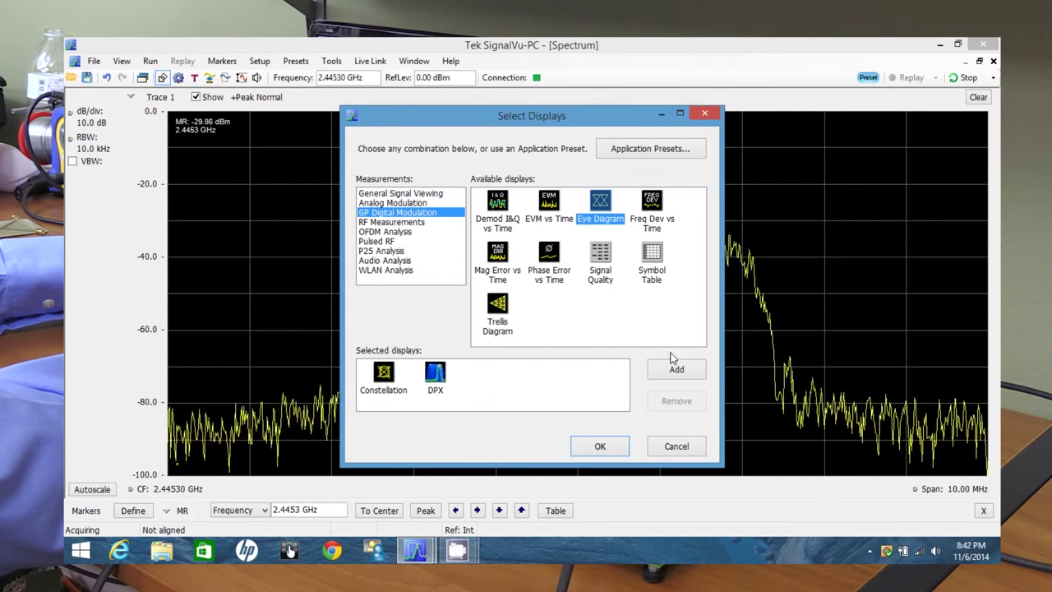
click(675, 368)
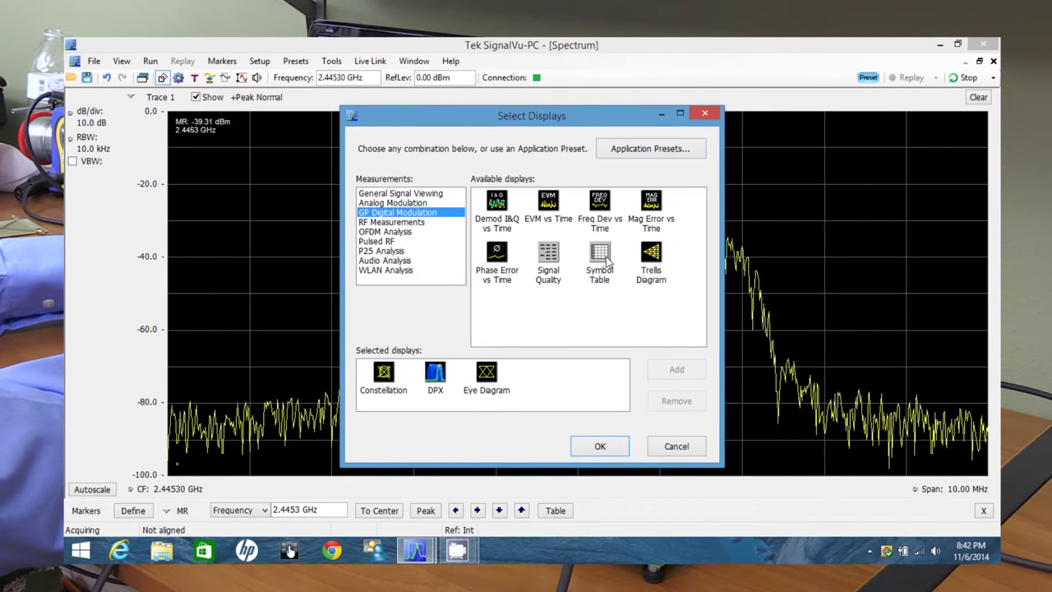
click(605, 259)
click(674, 372)
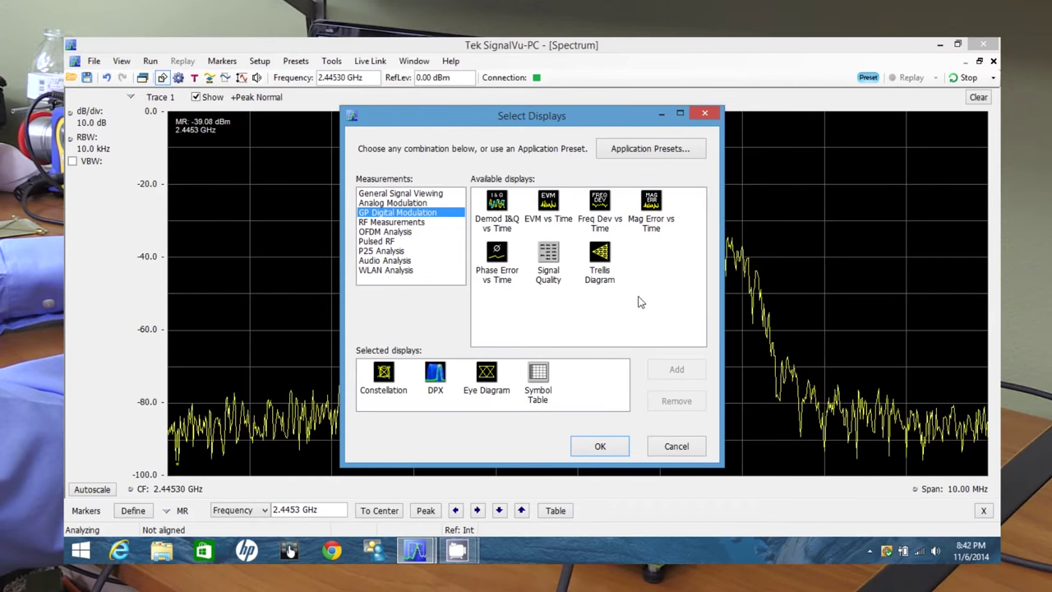
Browse the other measurement categories, including Pulsed RF and P25 Analysis displays
click(378, 194)
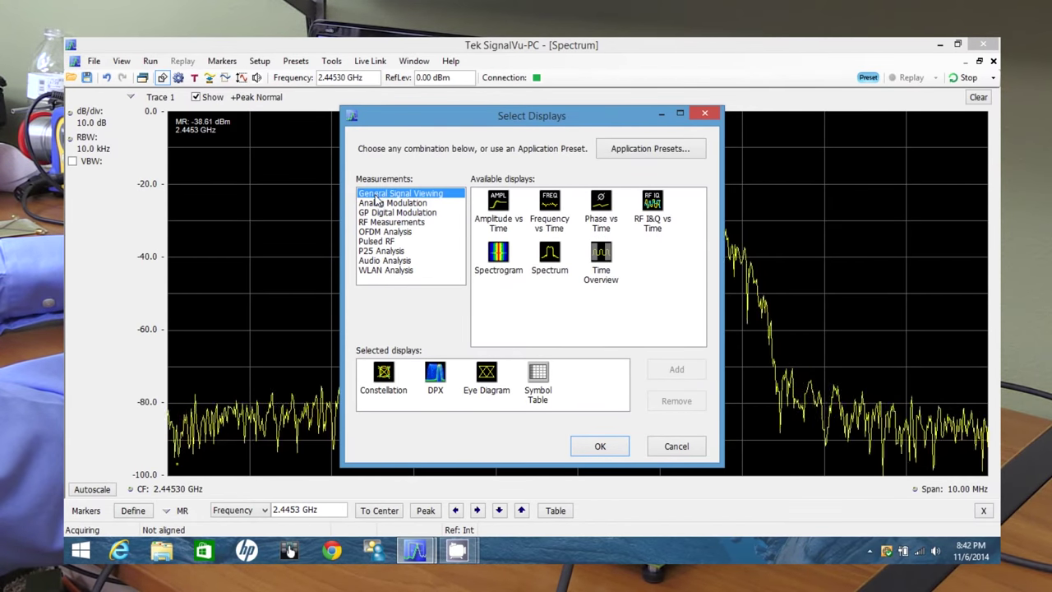
click(380, 203)
click(382, 212)
click(385, 222)
click(385, 232)
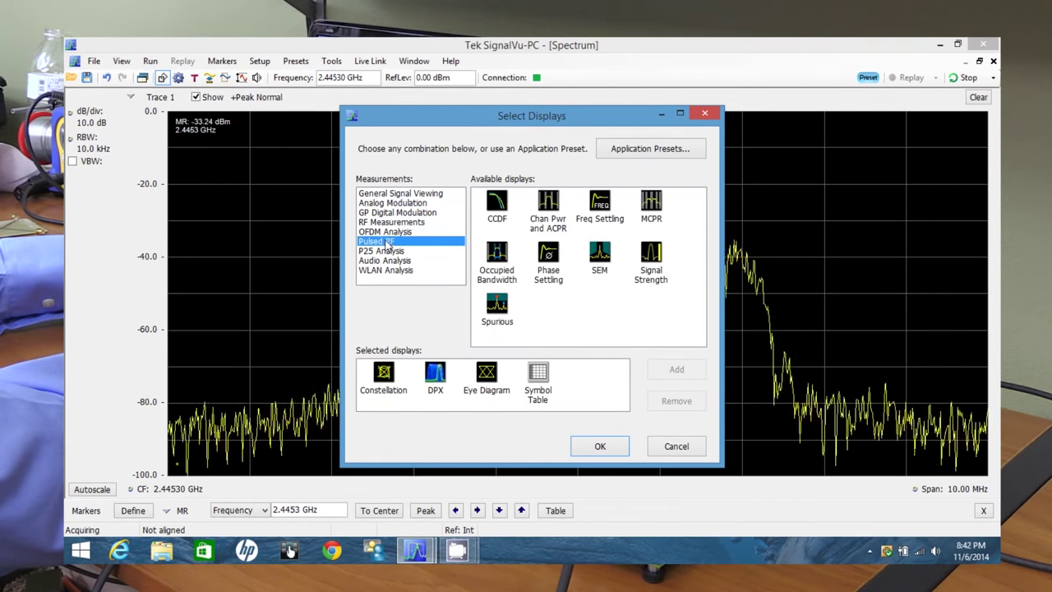
click(386, 242)
click(401, 194)
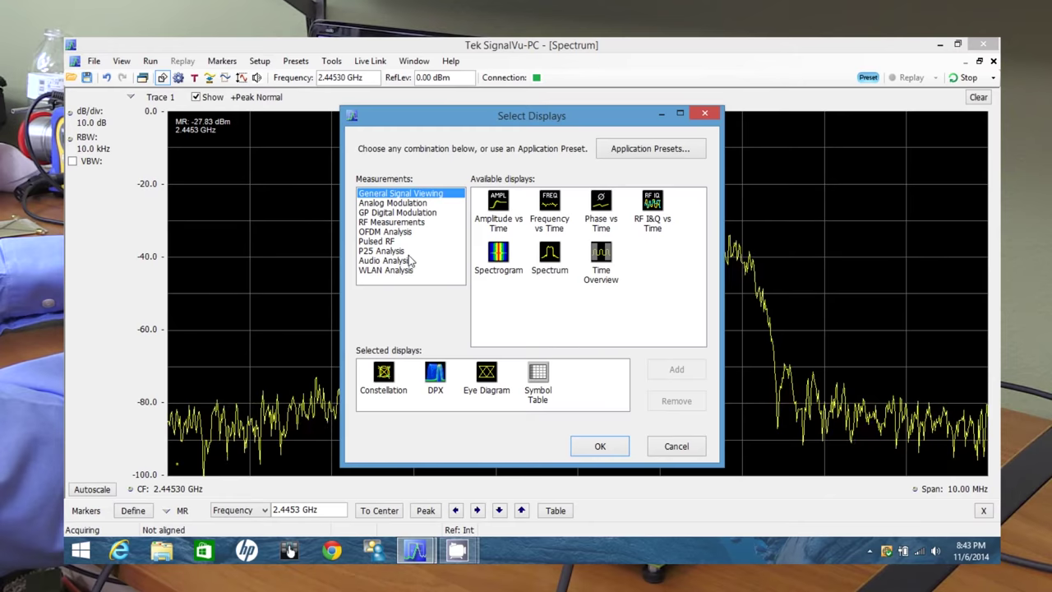
click(380, 251)
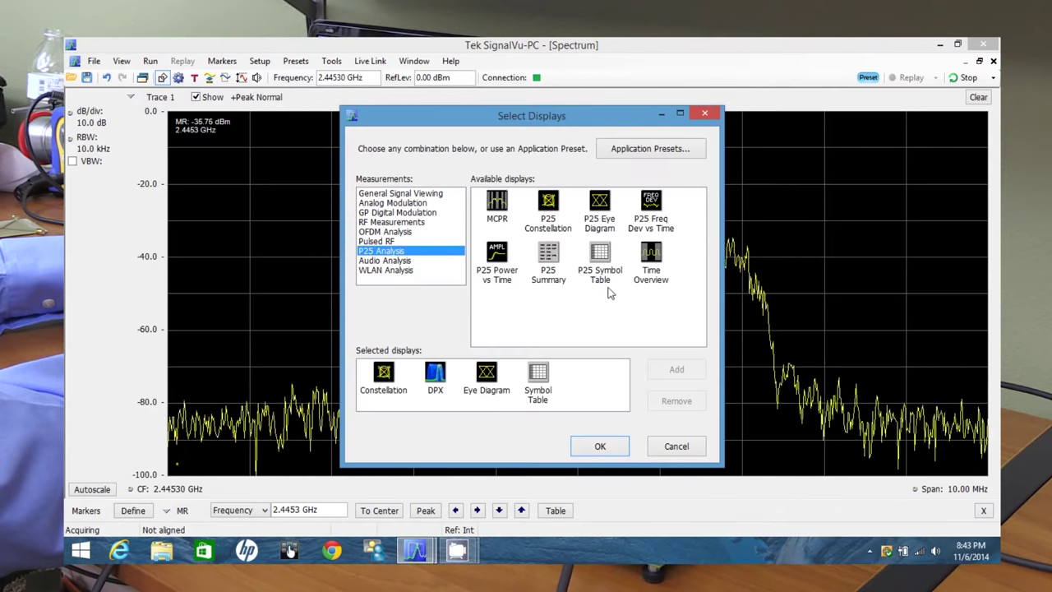
click(650, 156)
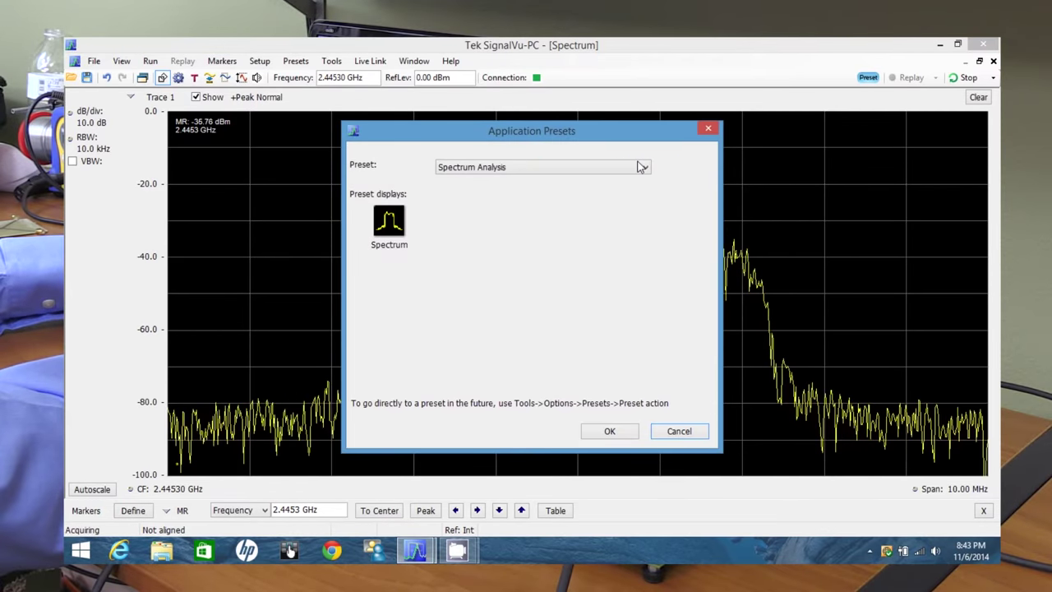
Apply the Modulation Analysis preset, giving DPX, Signal Quality, Symbol Table and Constellation displays
click(642, 167)
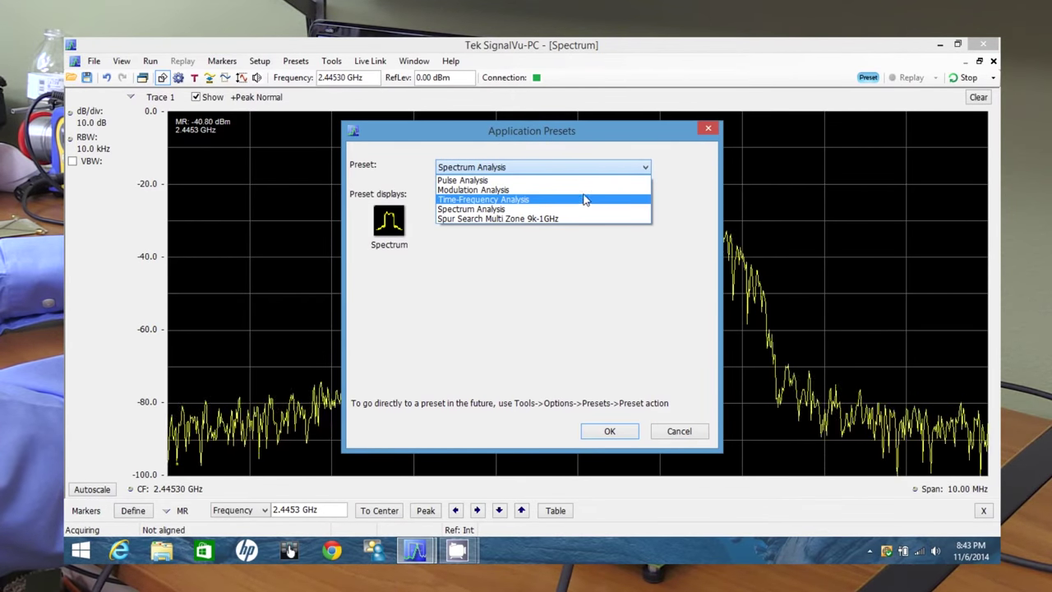
click(533, 265)
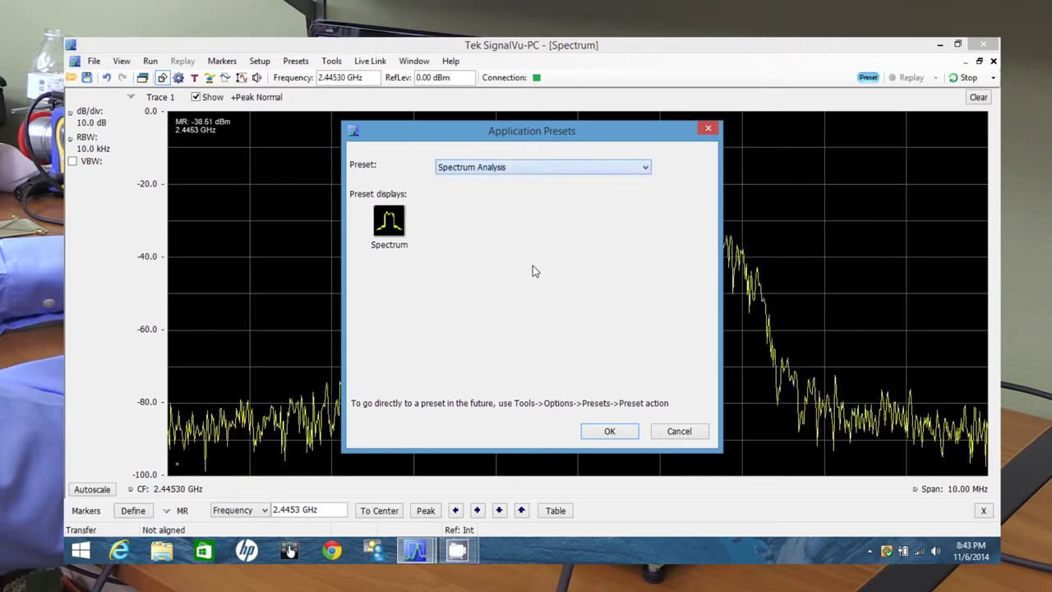
click(552, 170)
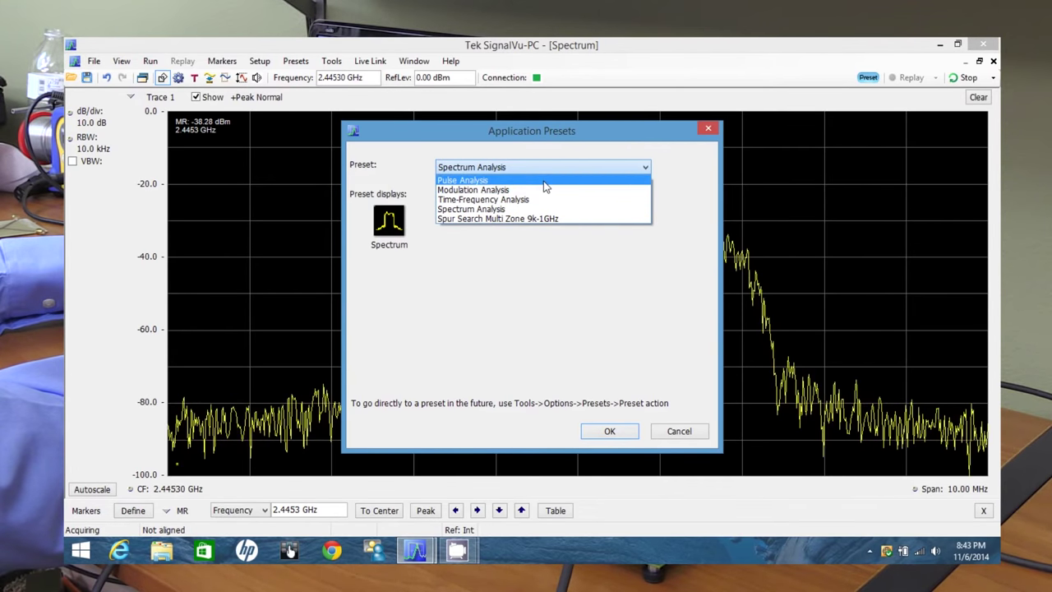
click(546, 189)
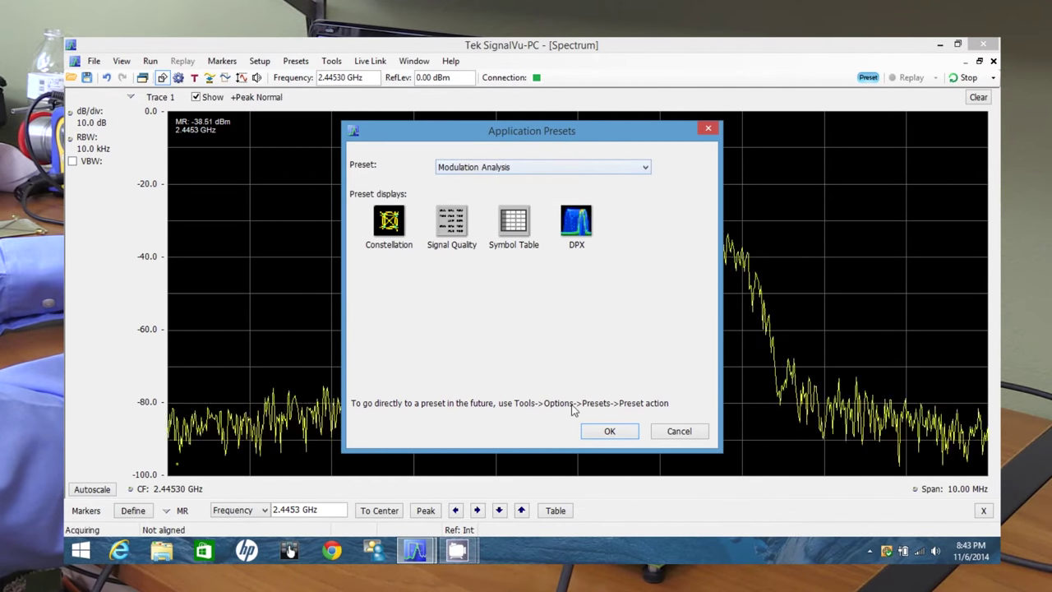
click(617, 434)
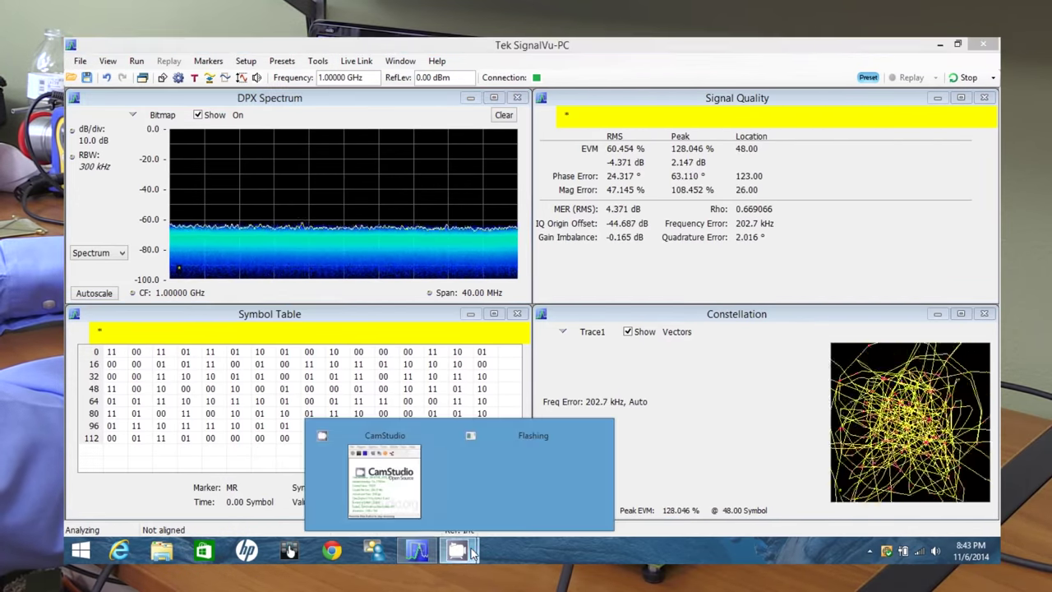
Apply the Modulation Analysis preset and bring the analyzer window back to the front
click(458, 550)
click(395, 480)
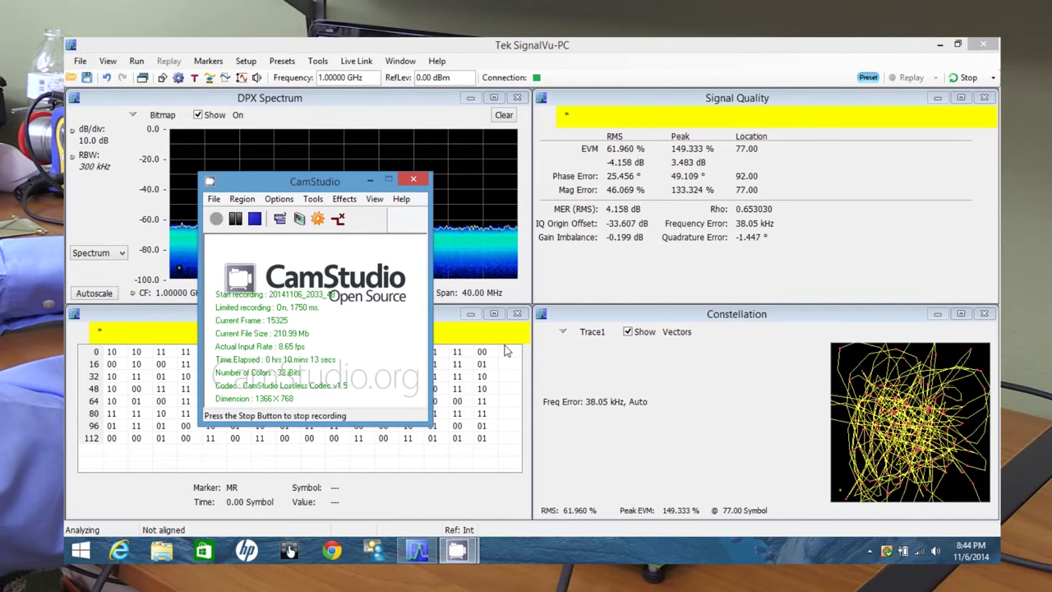
click(560, 357)
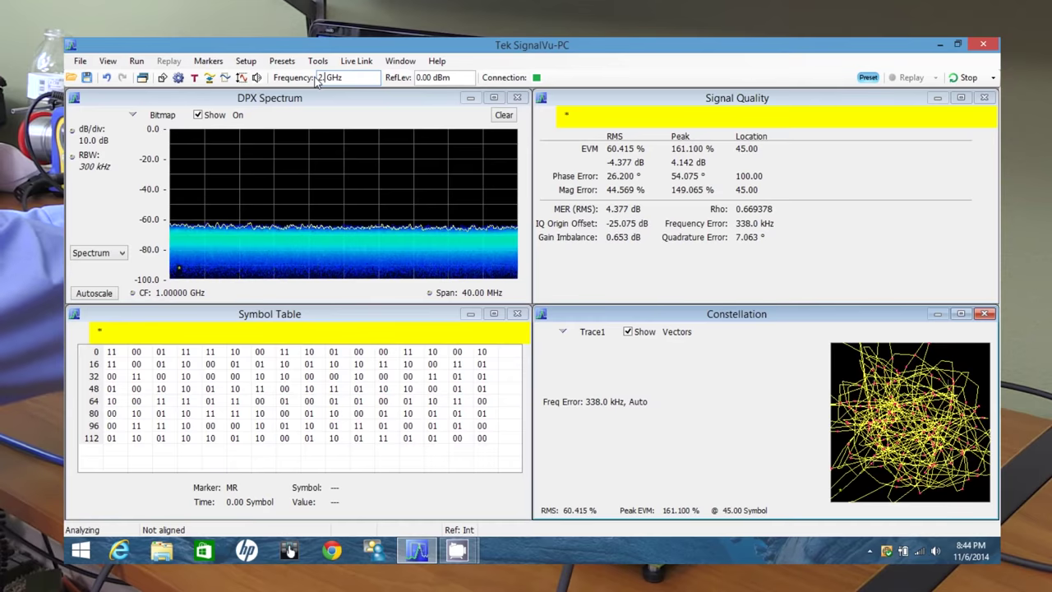
Set the centre frequency to 2.4453 GHz, then place the symbol marker at symbol 18
text(53)
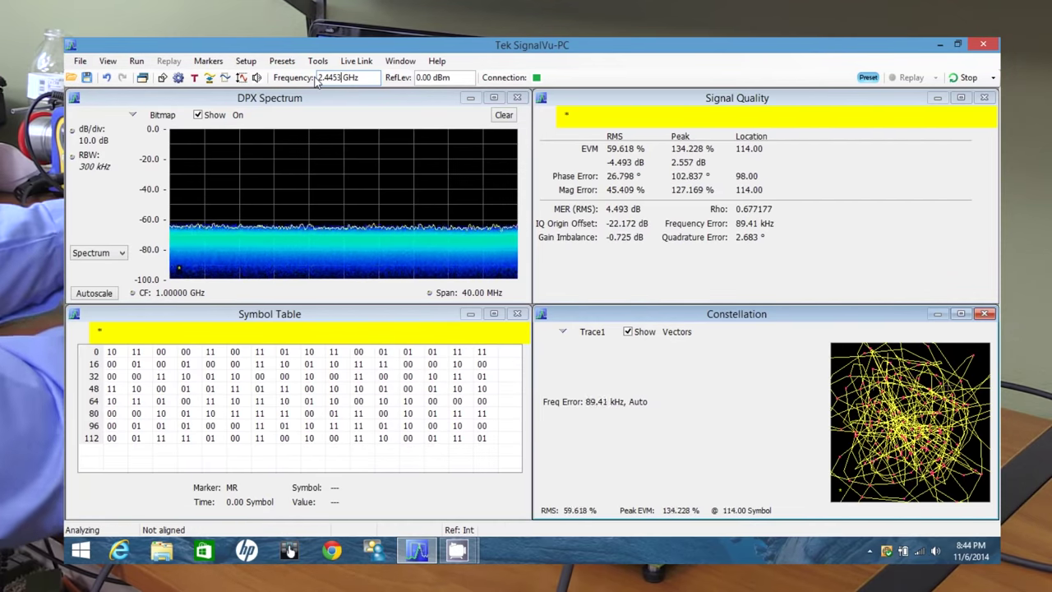
key(Return)
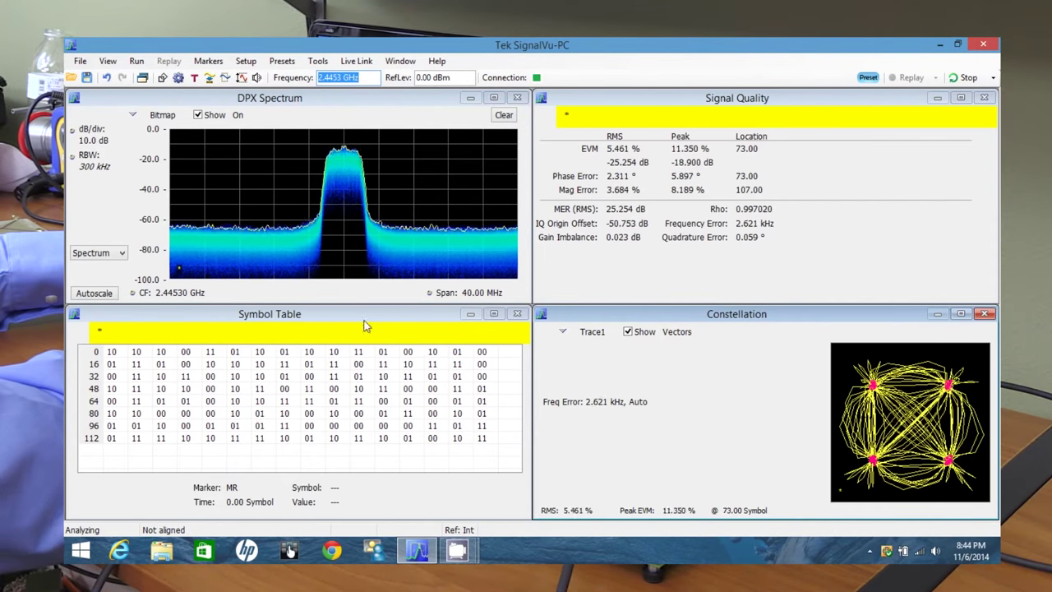
click(164, 364)
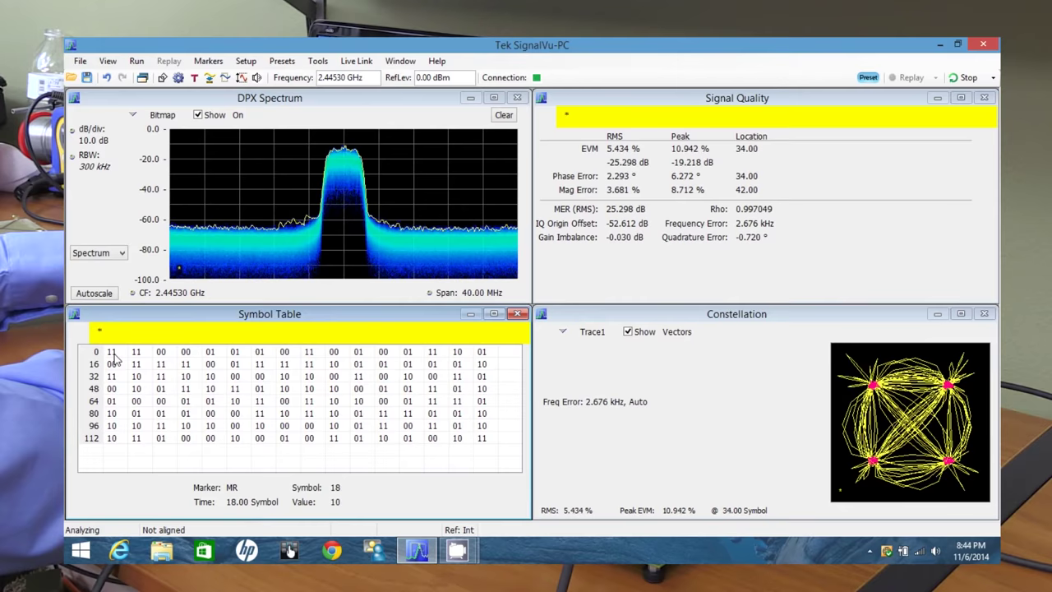
Move the Symbol Table marker back to symbol 0 (Time 0.00, Value 10)
click(113, 352)
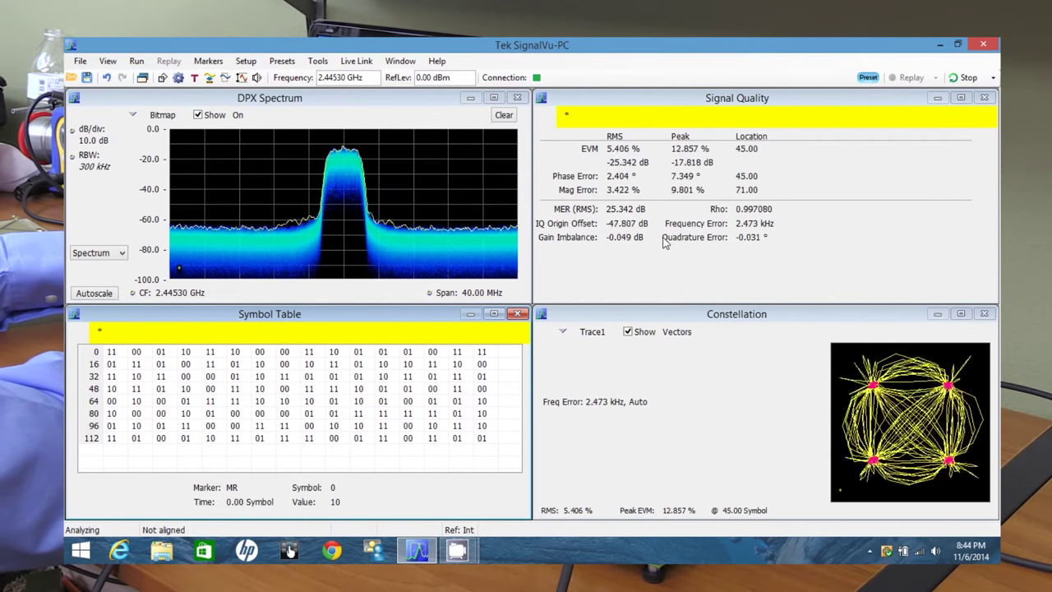
mouse_move(633, 121)
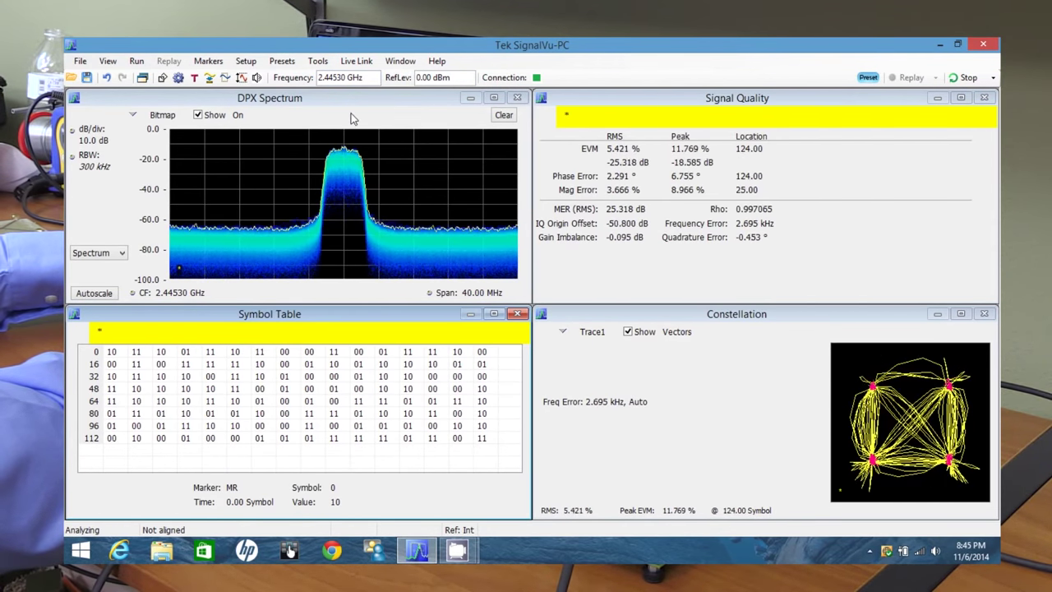
Align the instrument via Tools > Alignments > Align Now, then show the Symbol Table settings
click(318, 64)
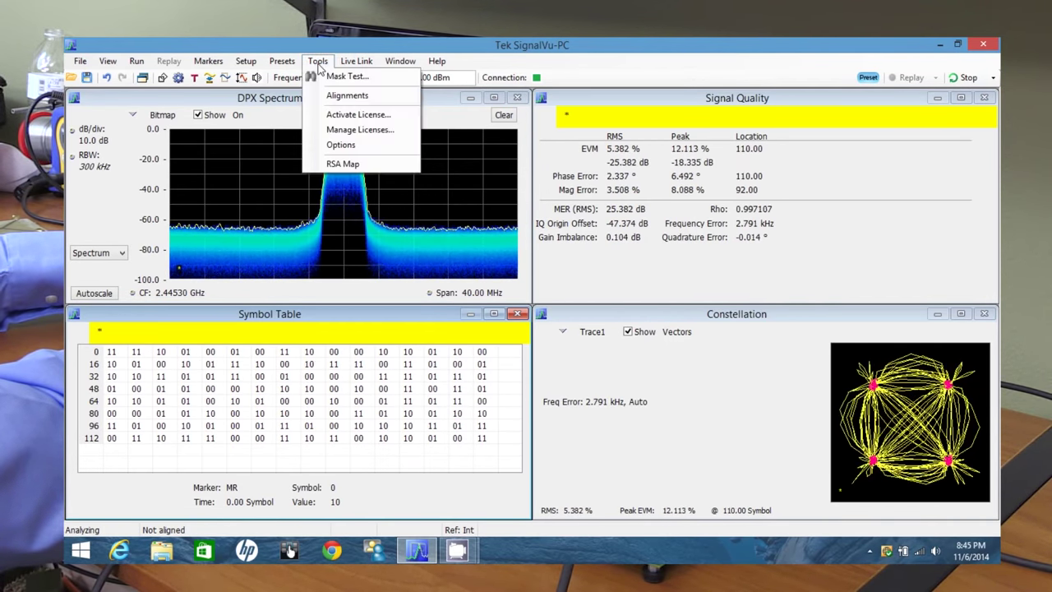
click(348, 96)
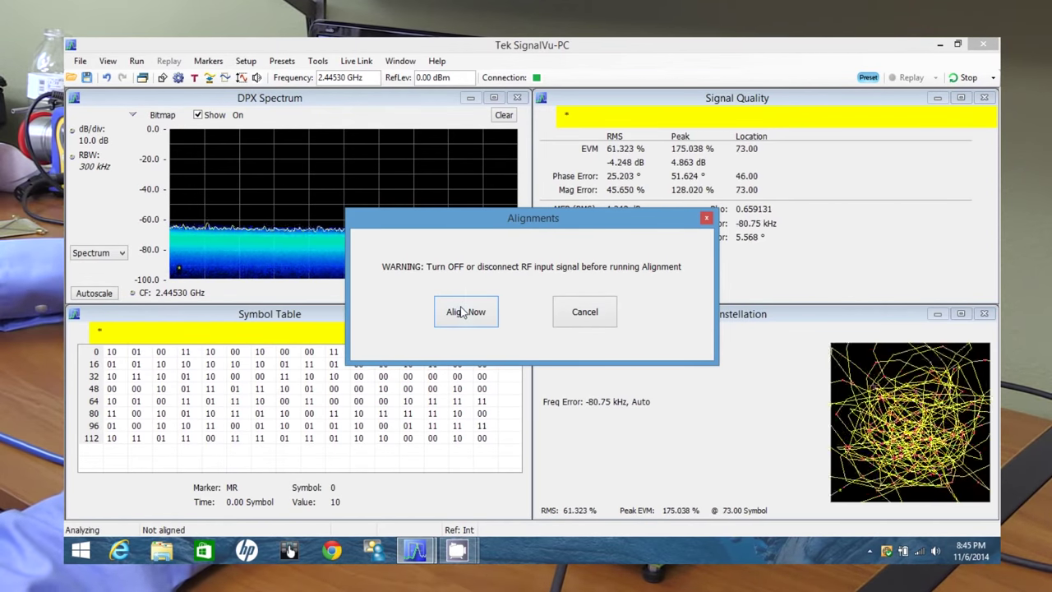
click(464, 311)
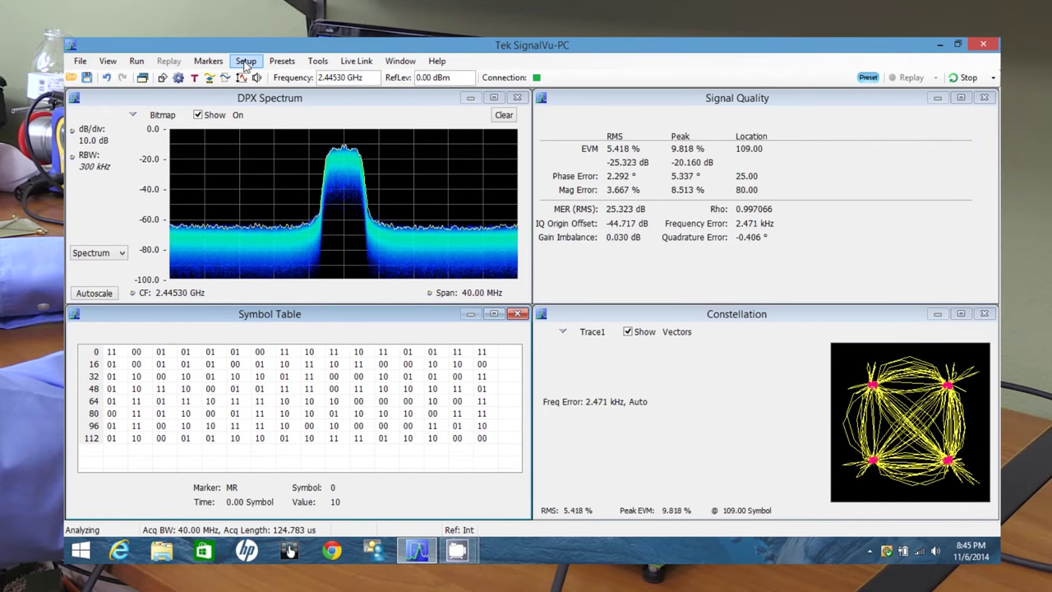
click(178, 78)
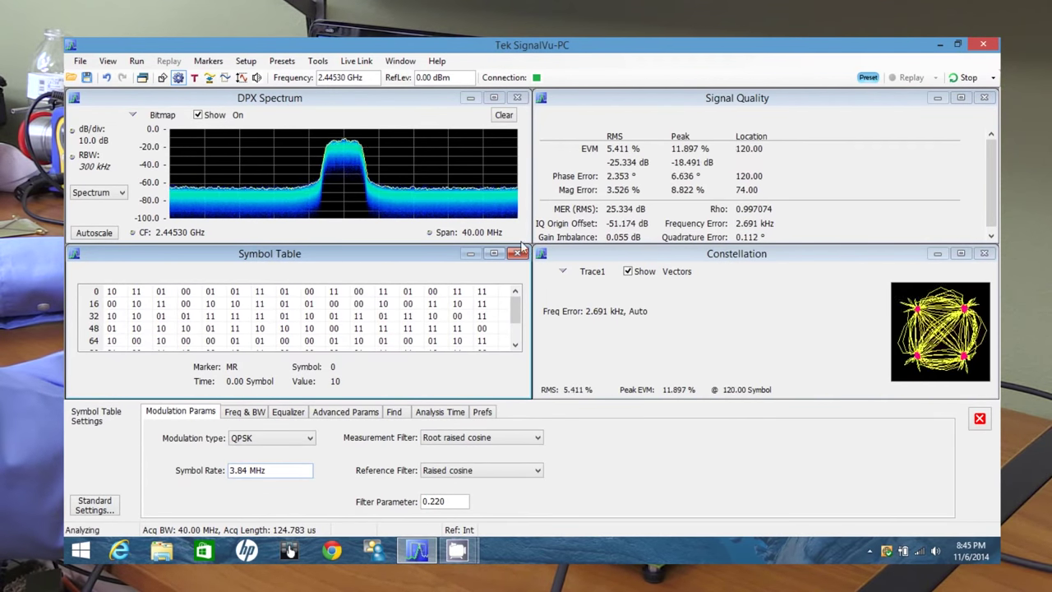
Review the DPX Spectrum, Symbol Table and Constellation settings, ending on Signal Quality (QPSK, 3.84 MHz)
click(679, 173)
click(479, 156)
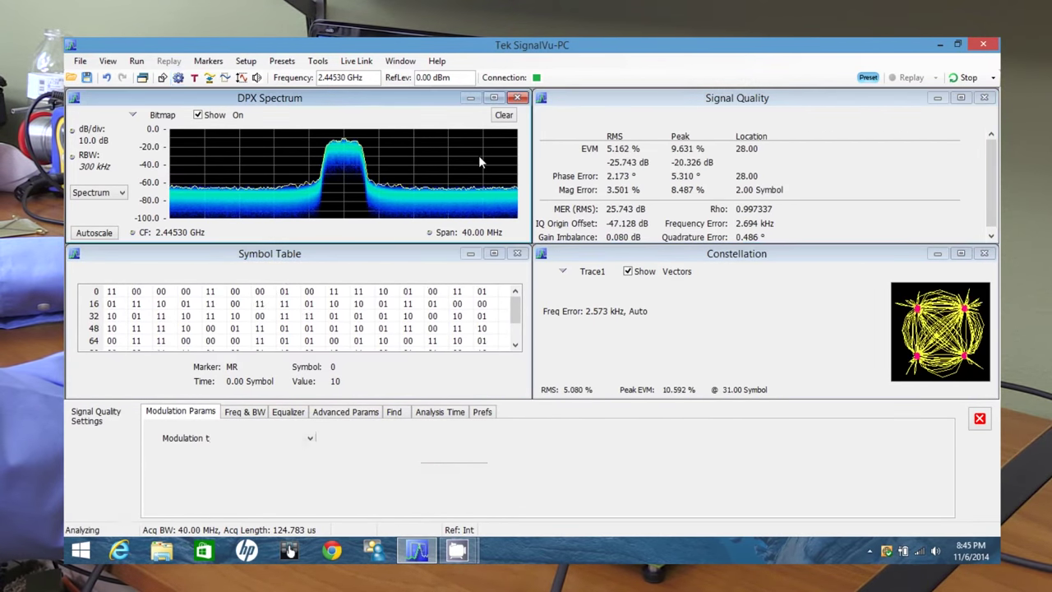
click(395, 329)
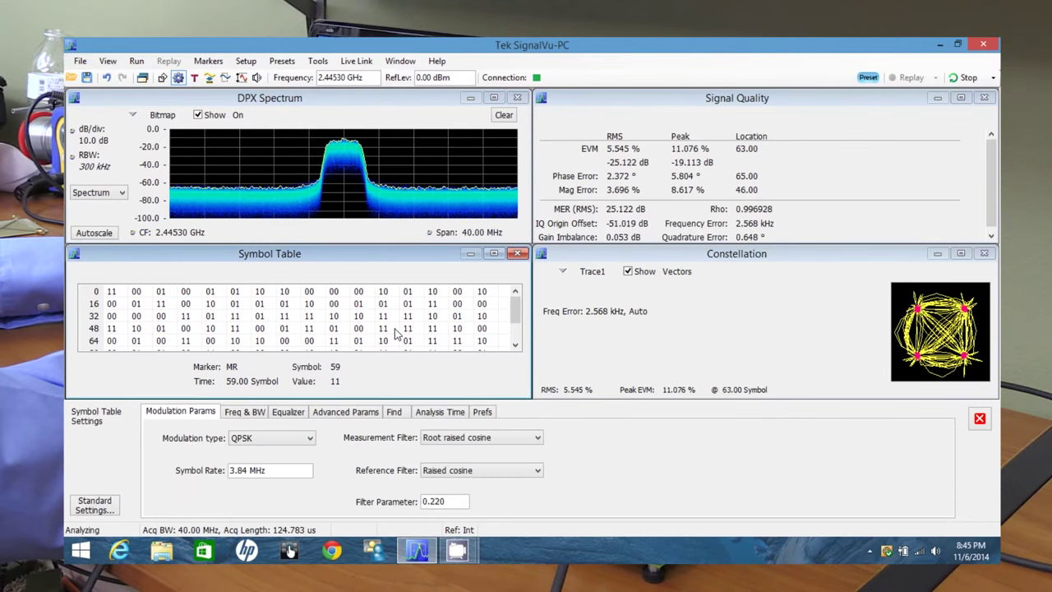
click(665, 312)
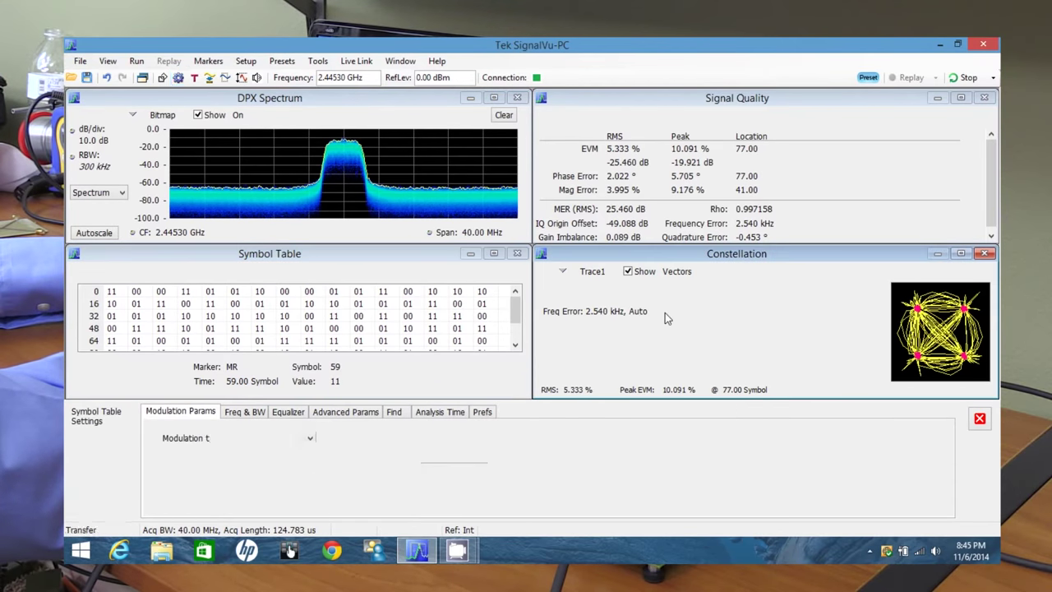
click(450, 187)
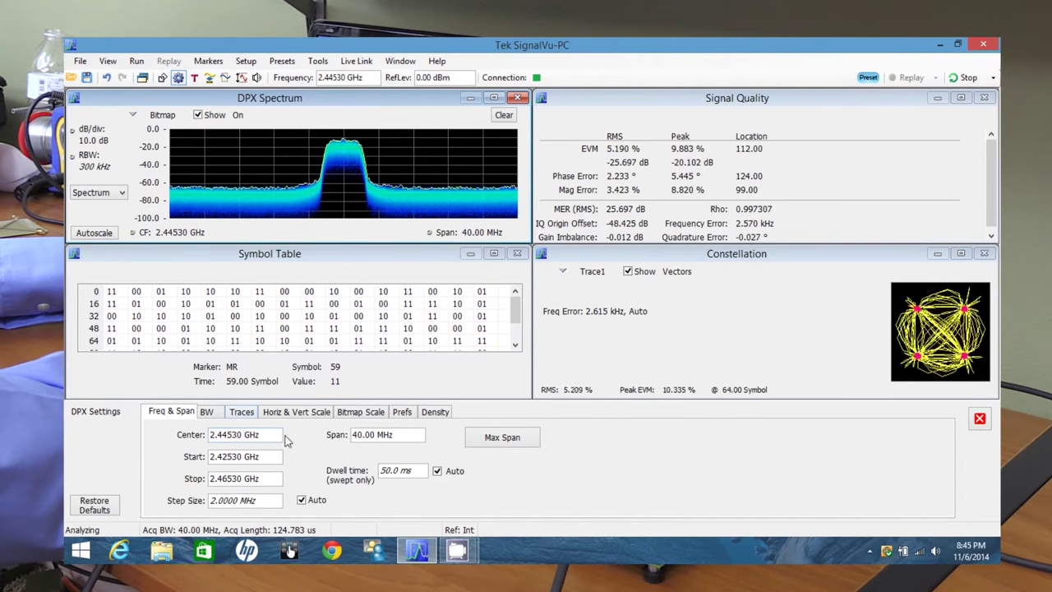
click(704, 152)
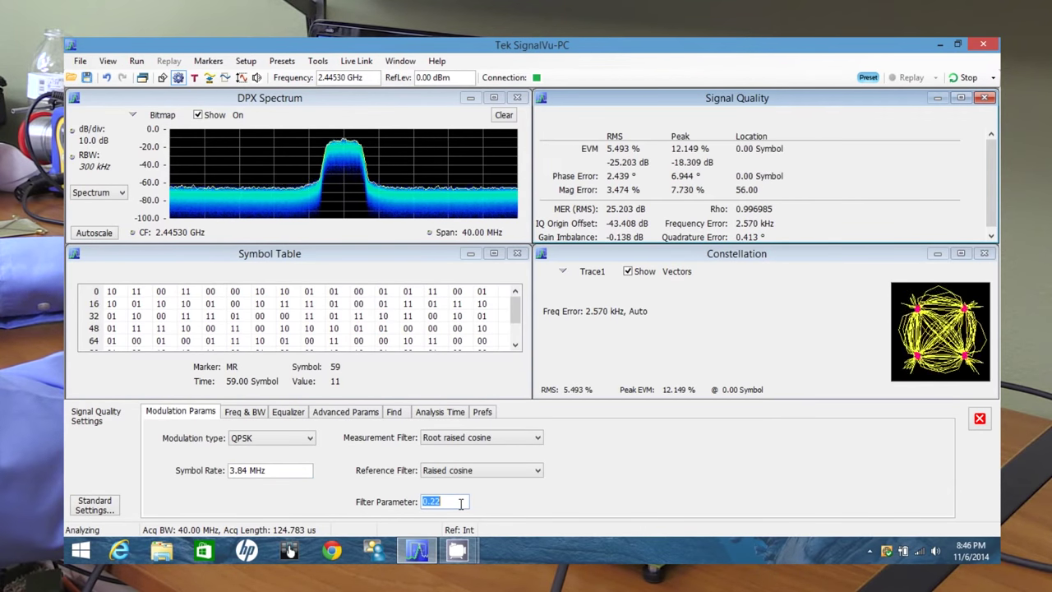
Set the Signal Quality filter parameter to 0.35, keeping the Root raised cosine measurement filter
key(BackSpace)
key(BackSpace)
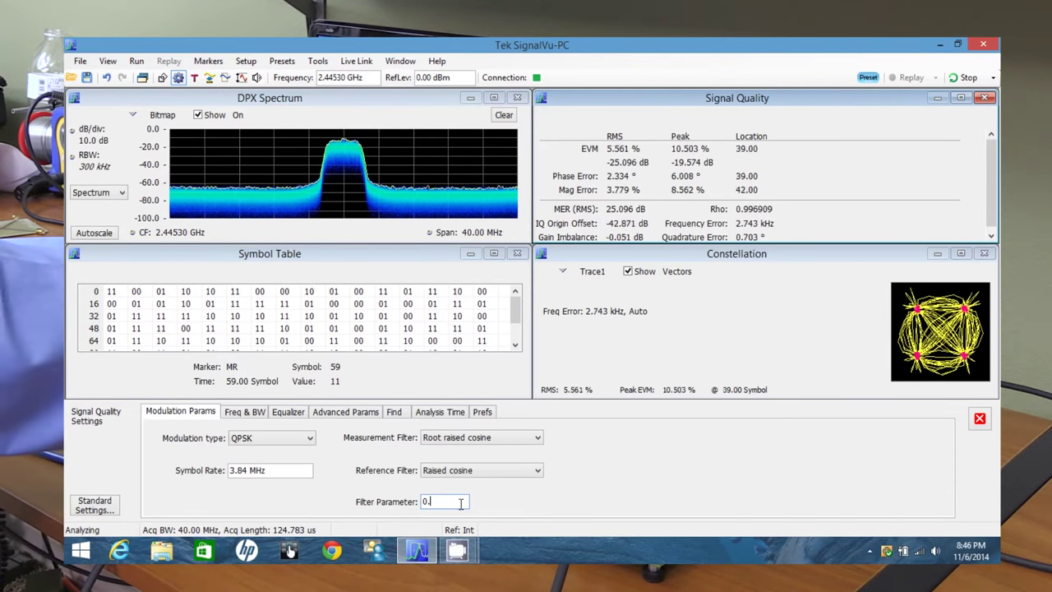
text(35)
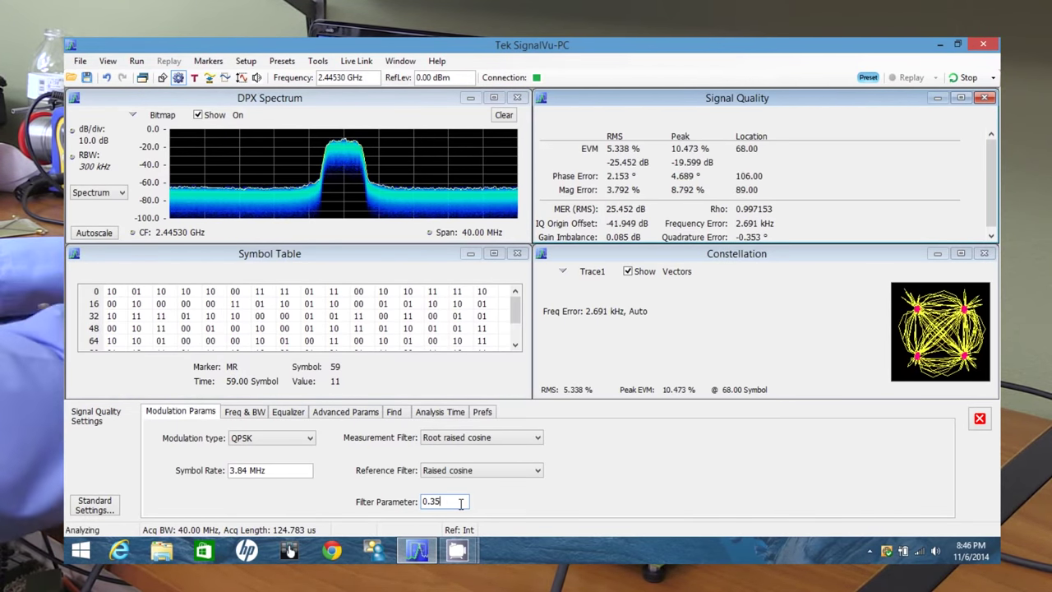
key(Return)
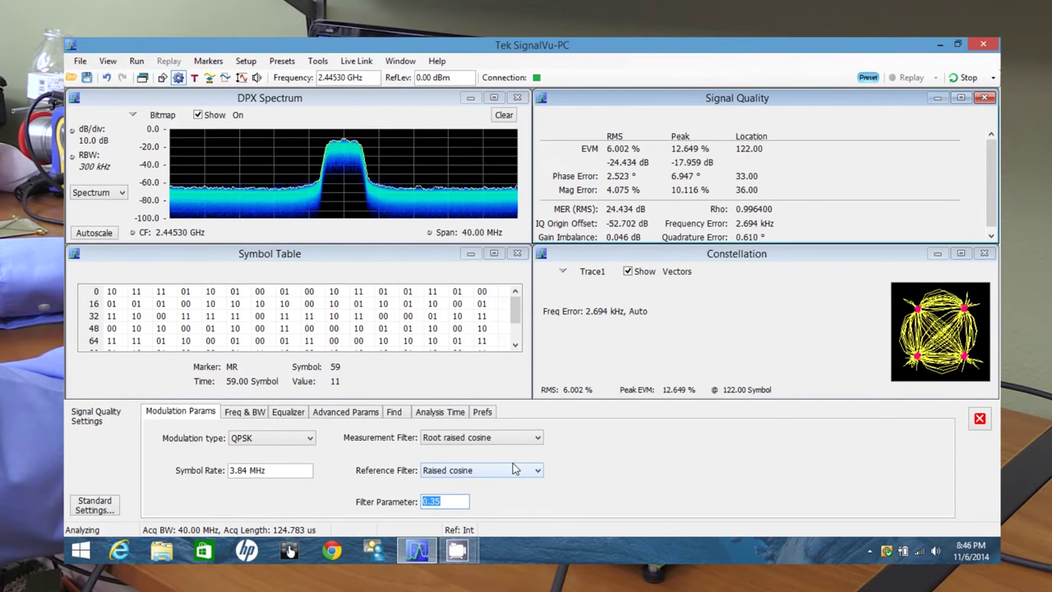
click(489, 441)
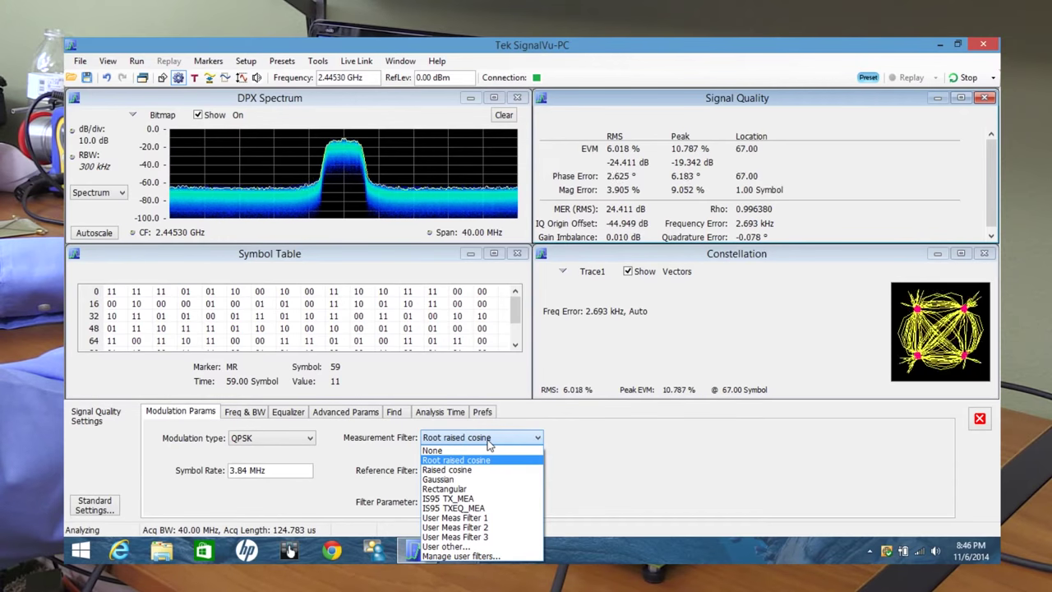
click(489, 443)
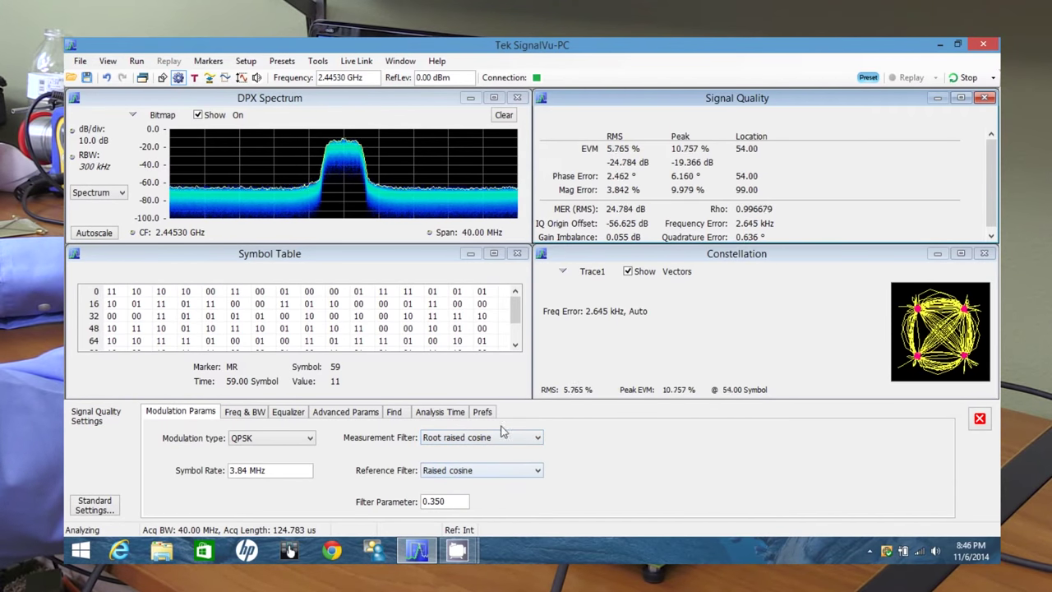
Check the Freq & BW settings and autoscale the DPX spectrum to -5.5 to -105.5 dB
click(251, 415)
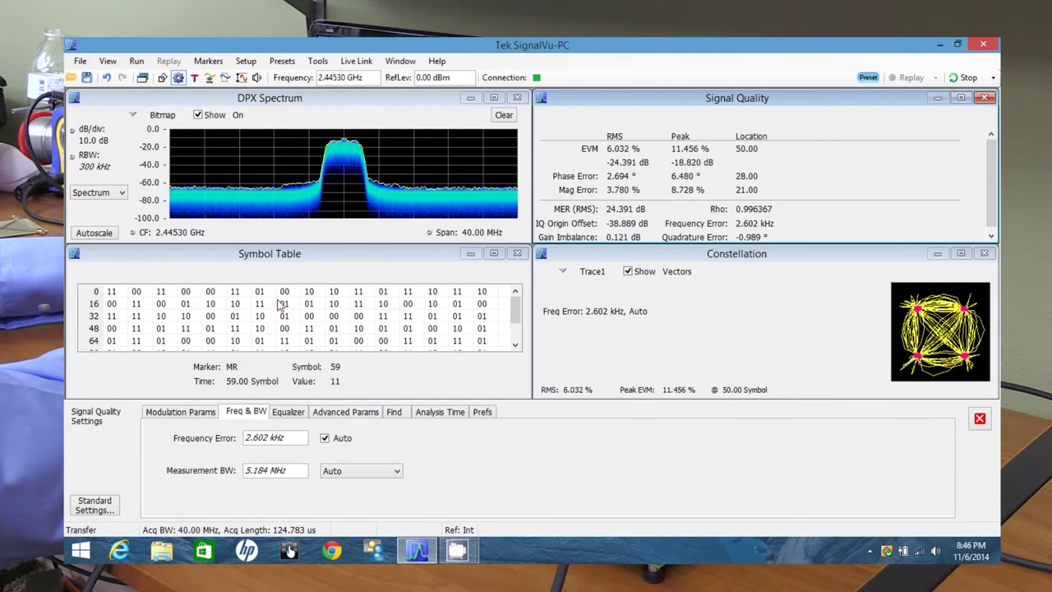
click(113, 234)
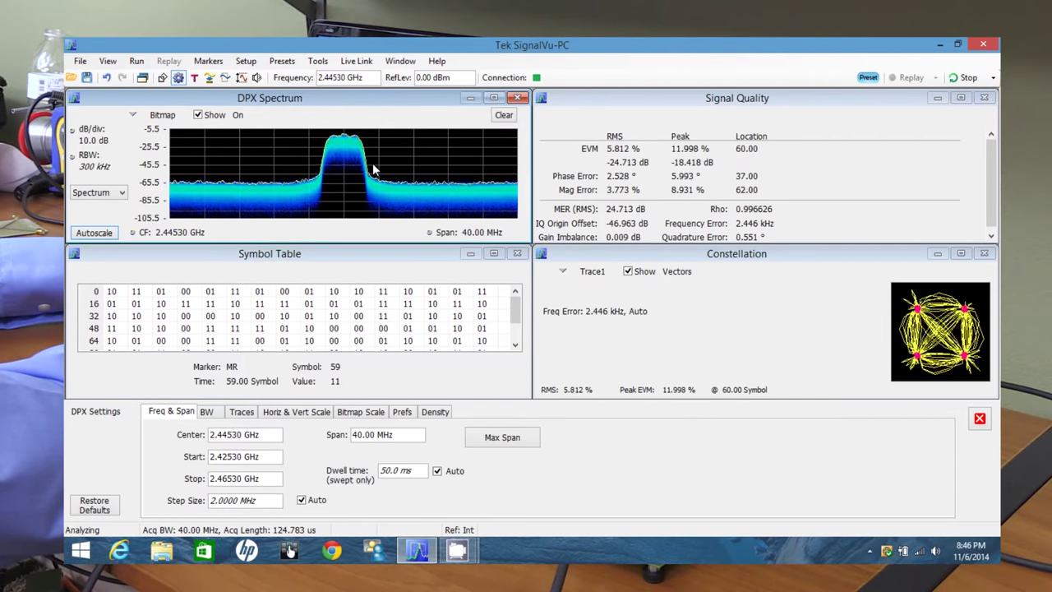
click(377, 414)
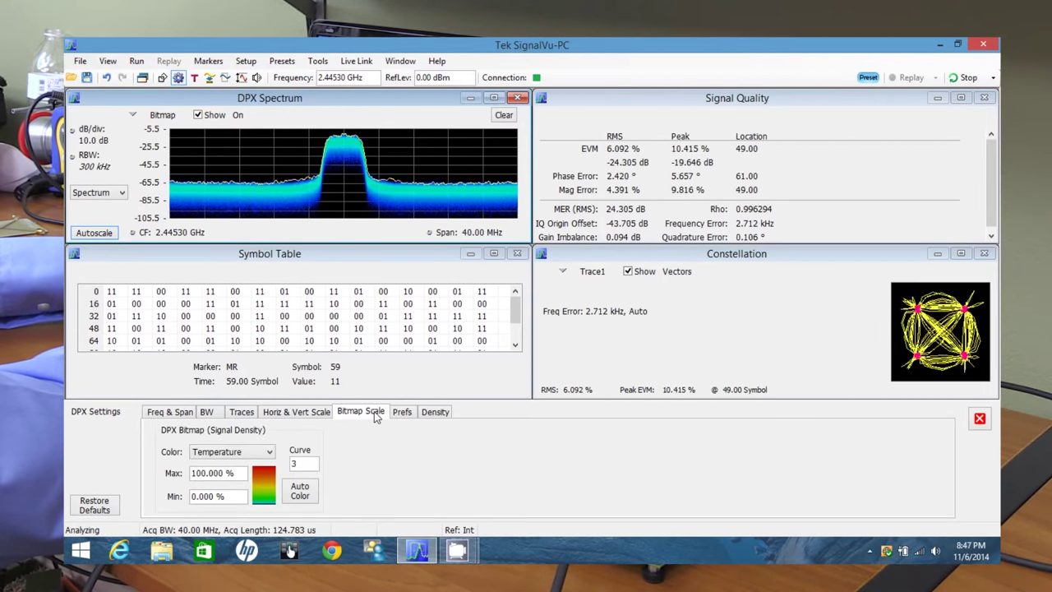
Auto-colour the DPX bitmap, try Green, Binary Cyan and Spectral, settle on Temperature, then close settings
click(301, 496)
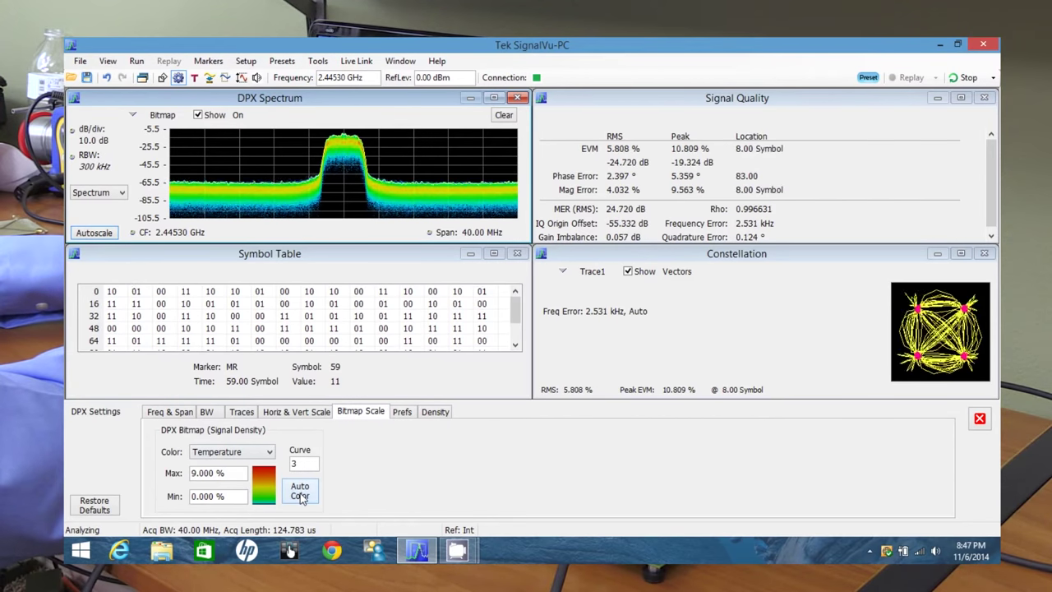
click(237, 454)
click(202, 474)
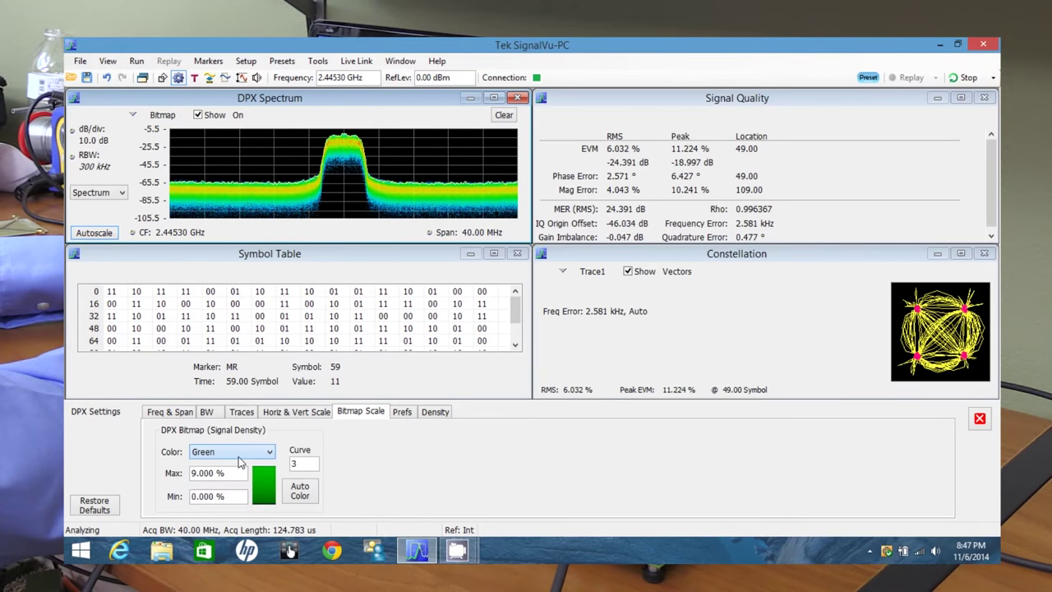
click(249, 453)
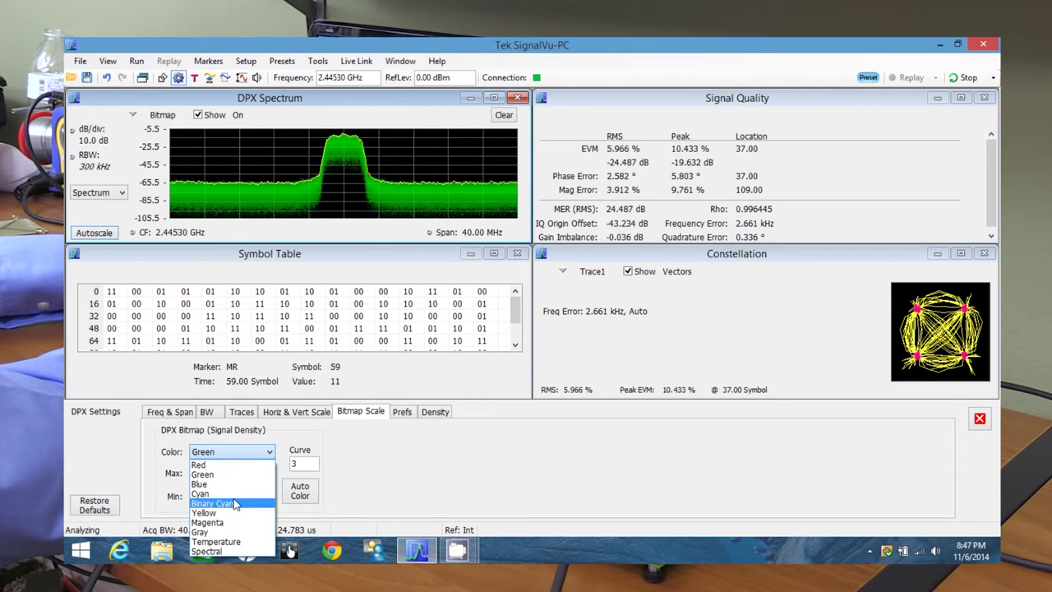
click(212, 503)
click(257, 455)
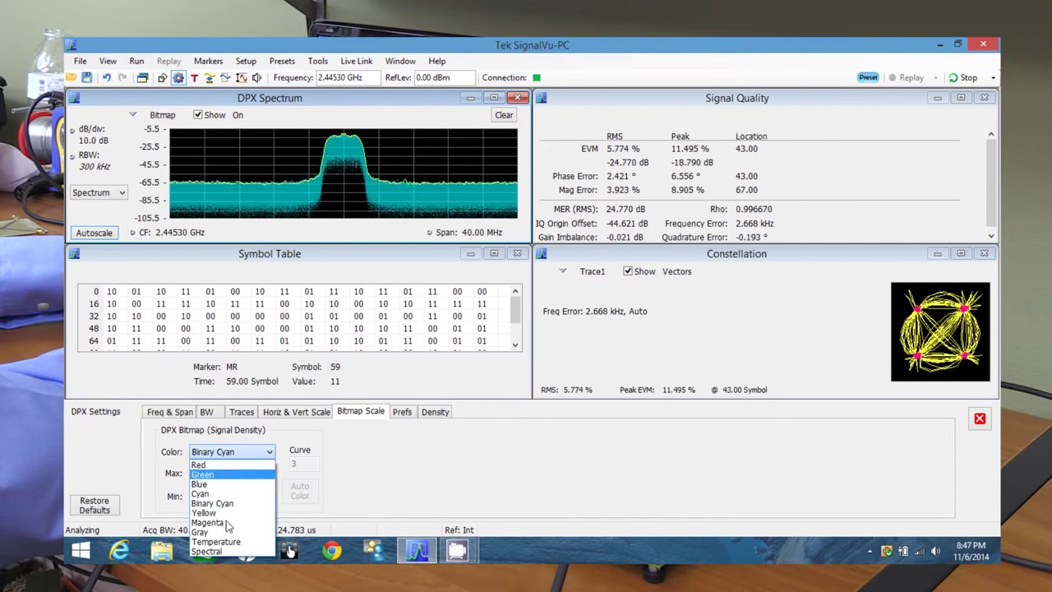
click(216, 551)
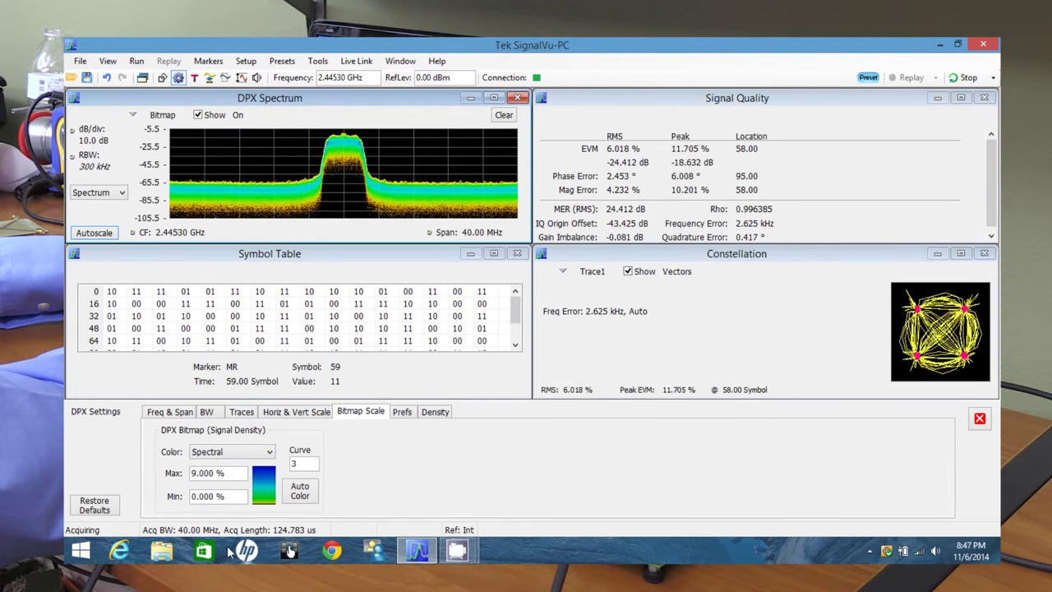
click(267, 453)
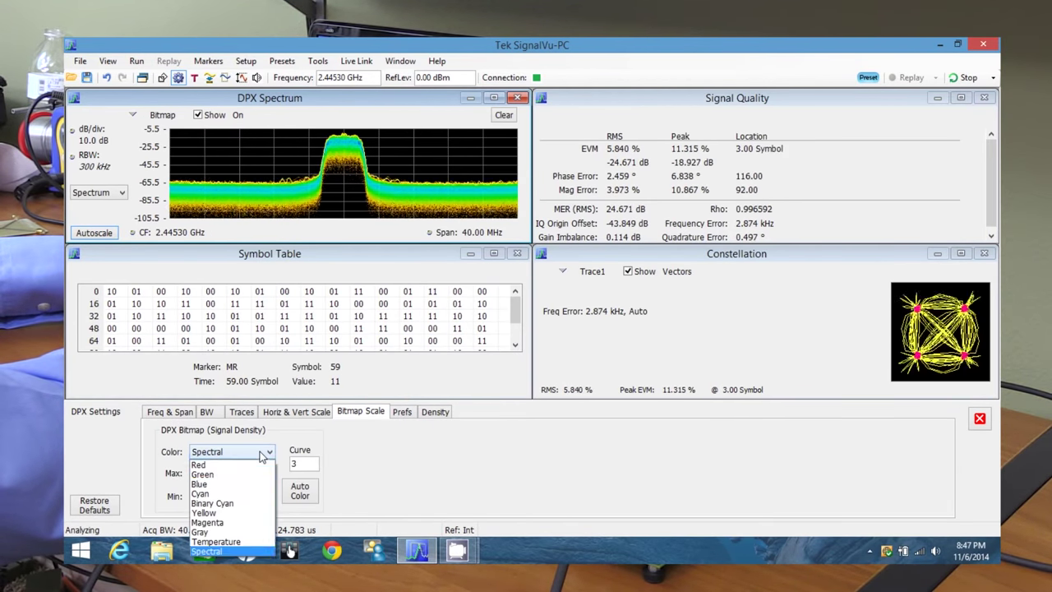
click(224, 544)
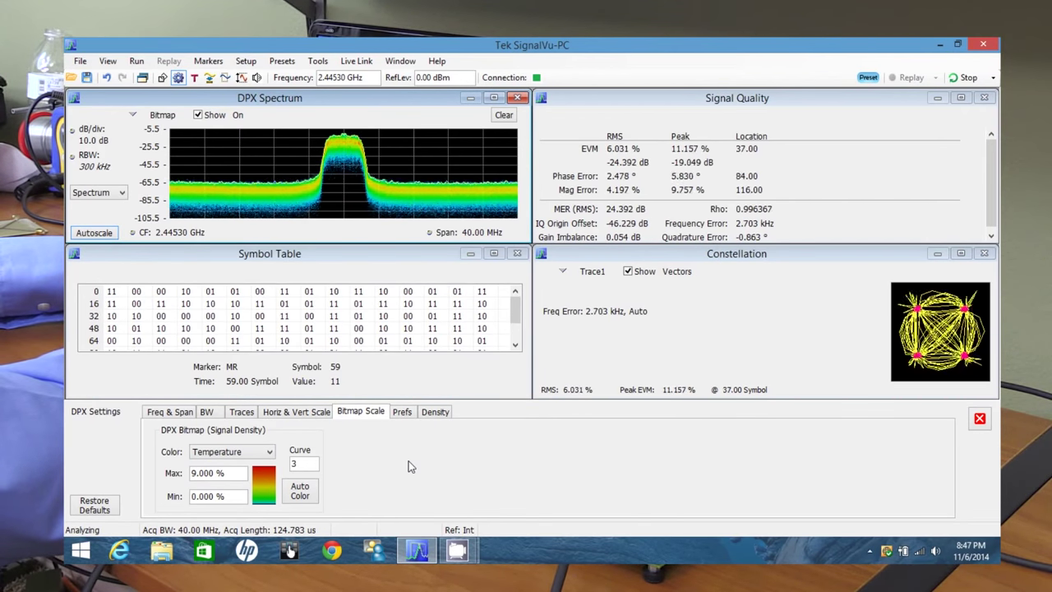
click(435, 412)
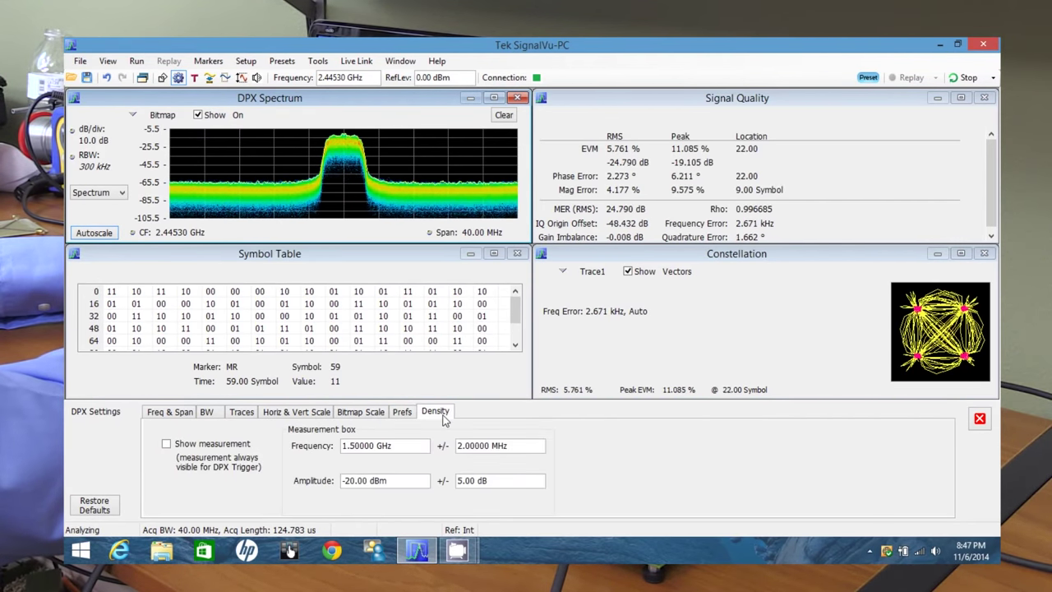
click(980, 419)
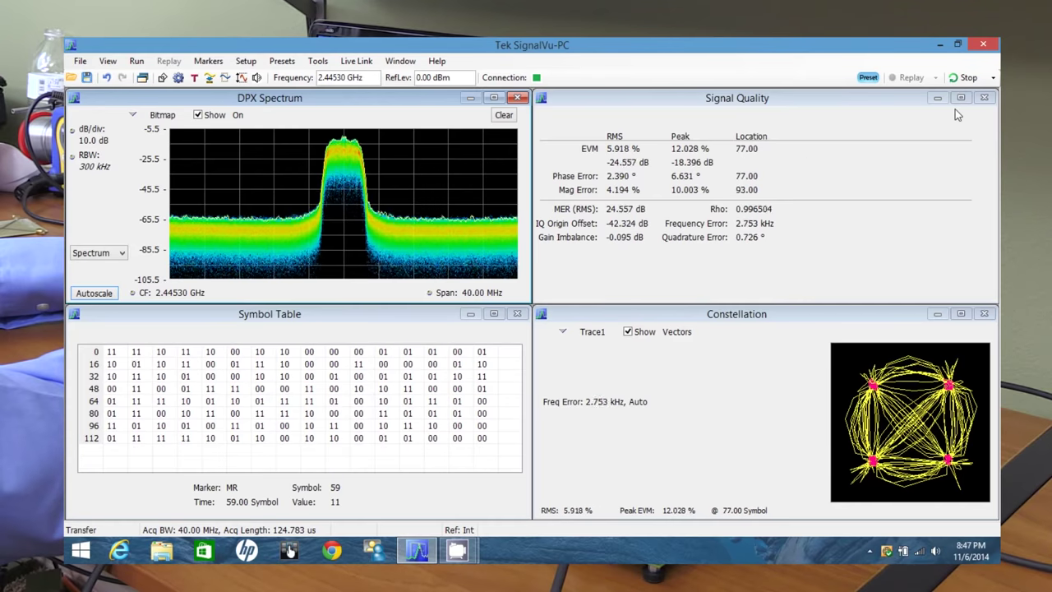
Stop live acquisition and take several single acquisitions, refreshing EVM to 5.808% RMS
click(966, 77)
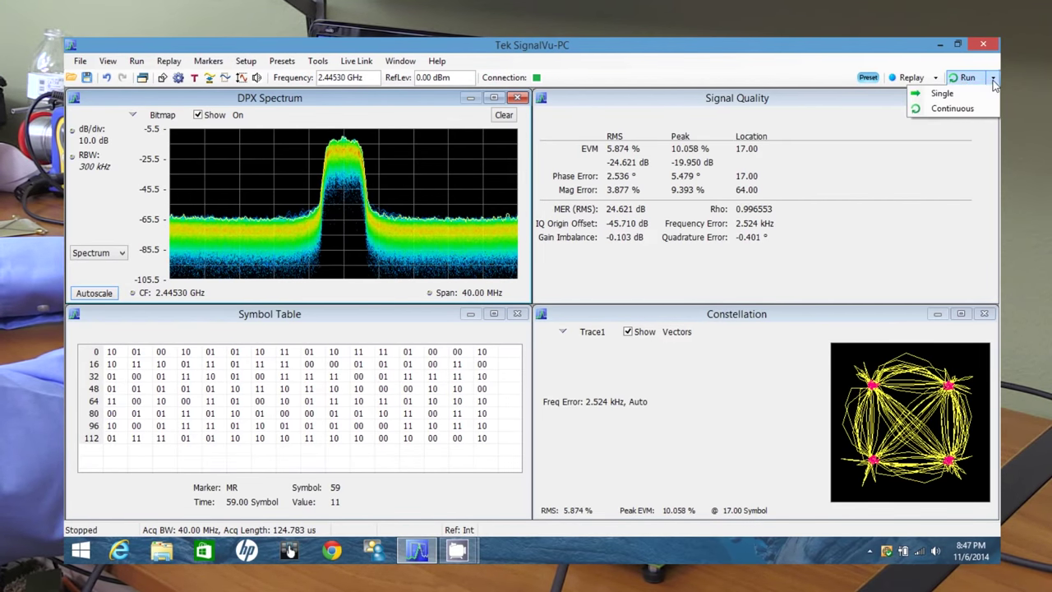
click(943, 93)
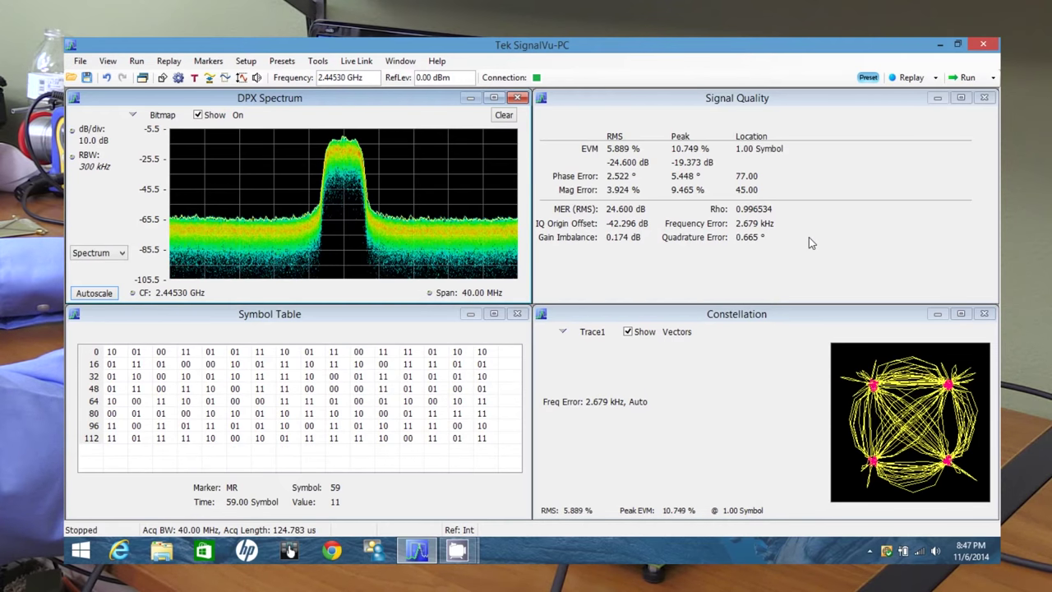
click(962, 81)
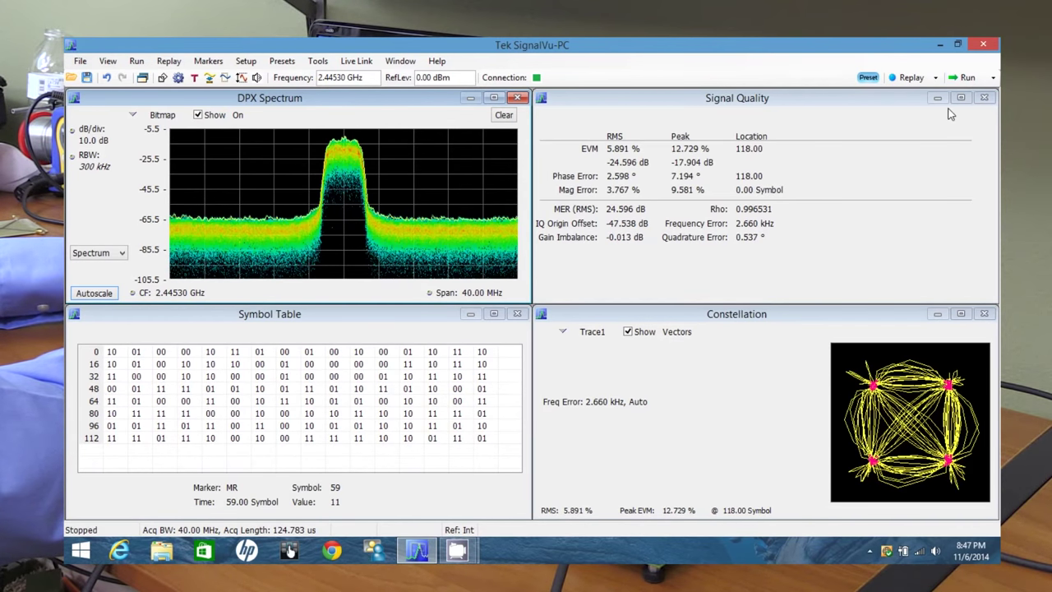
click(967, 79)
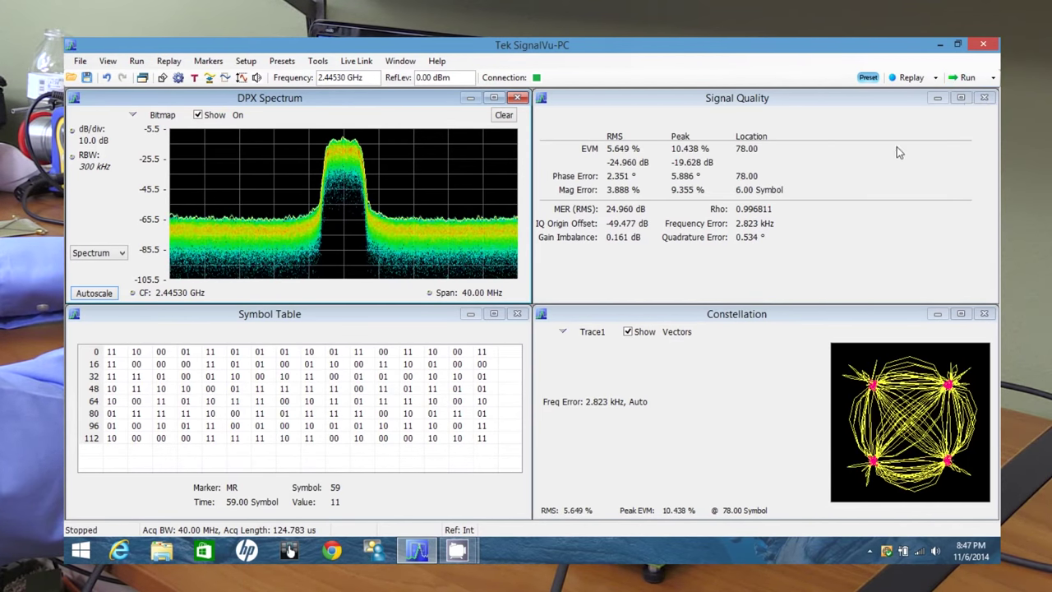
click(966, 79)
click(963, 78)
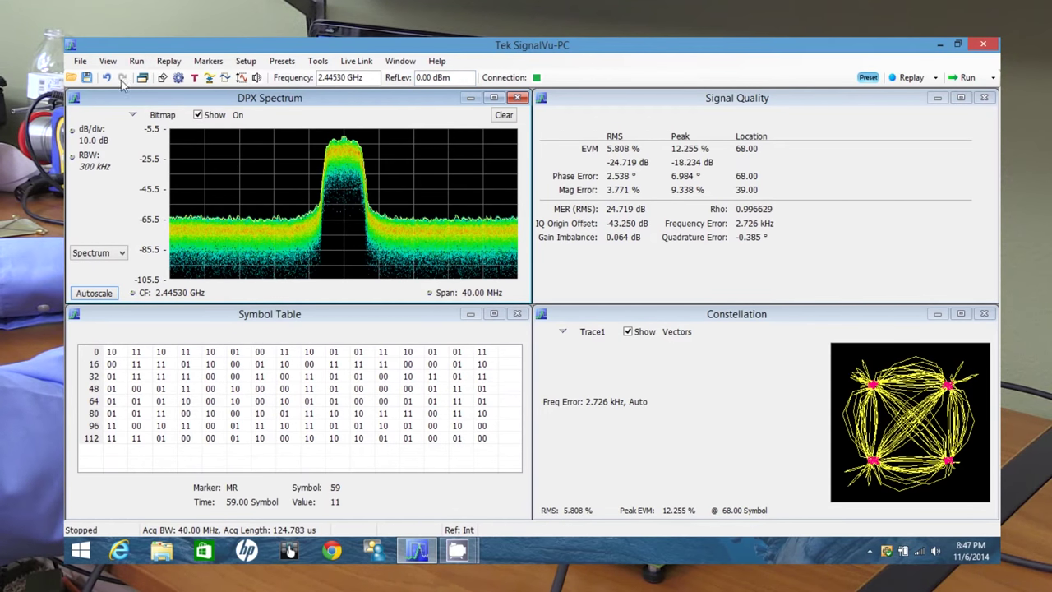
click(80, 62)
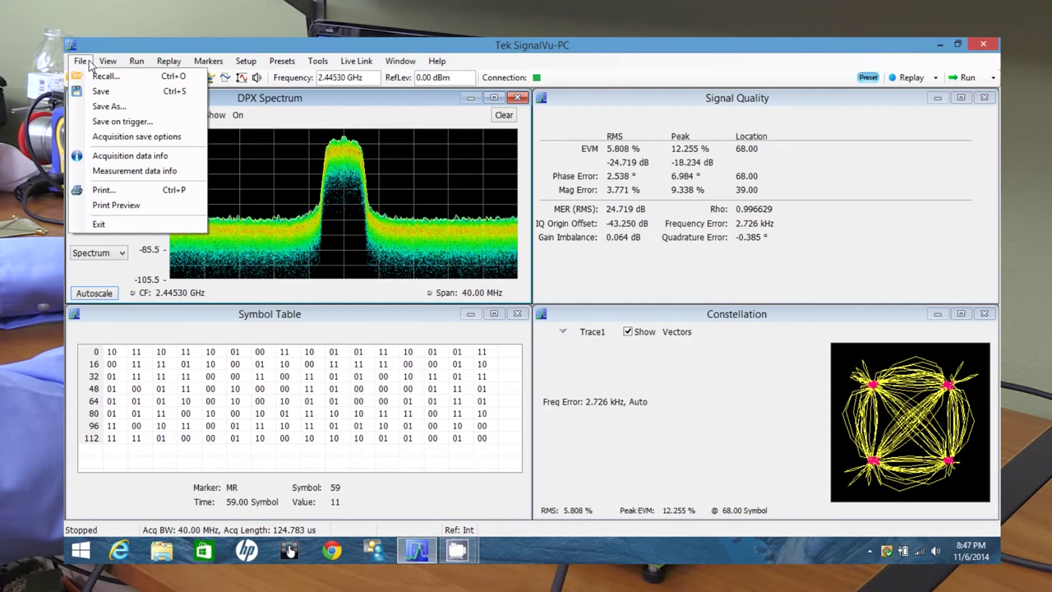
click(115, 108)
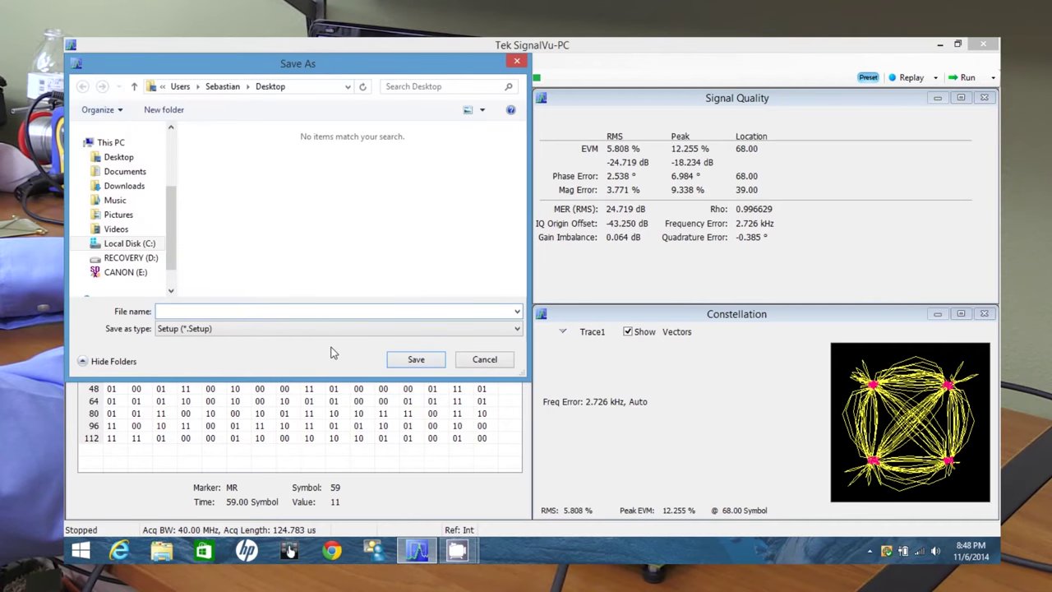
click(241, 332)
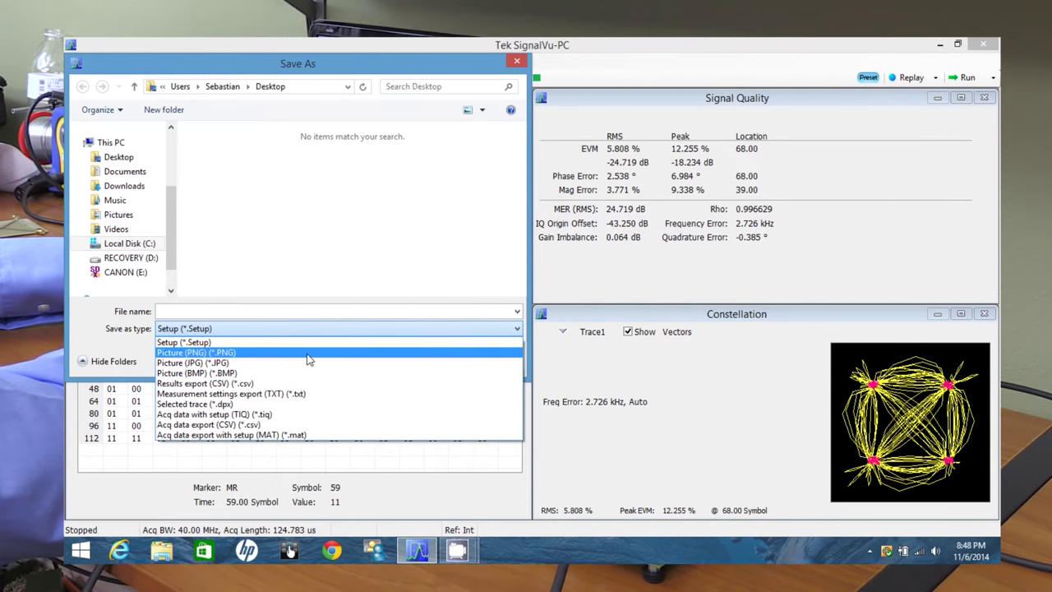
click(387, 205)
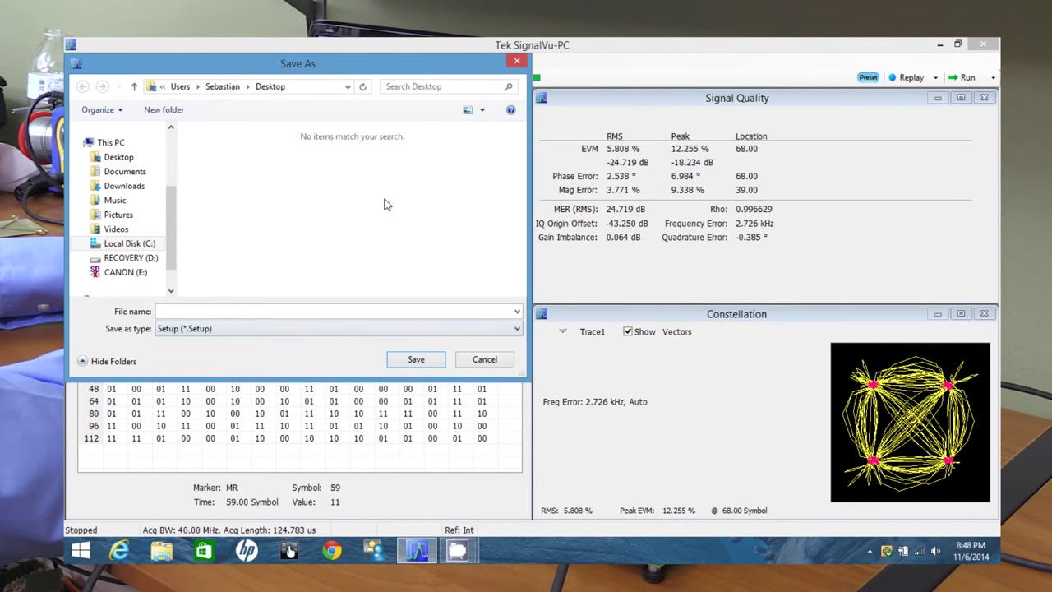
click(518, 62)
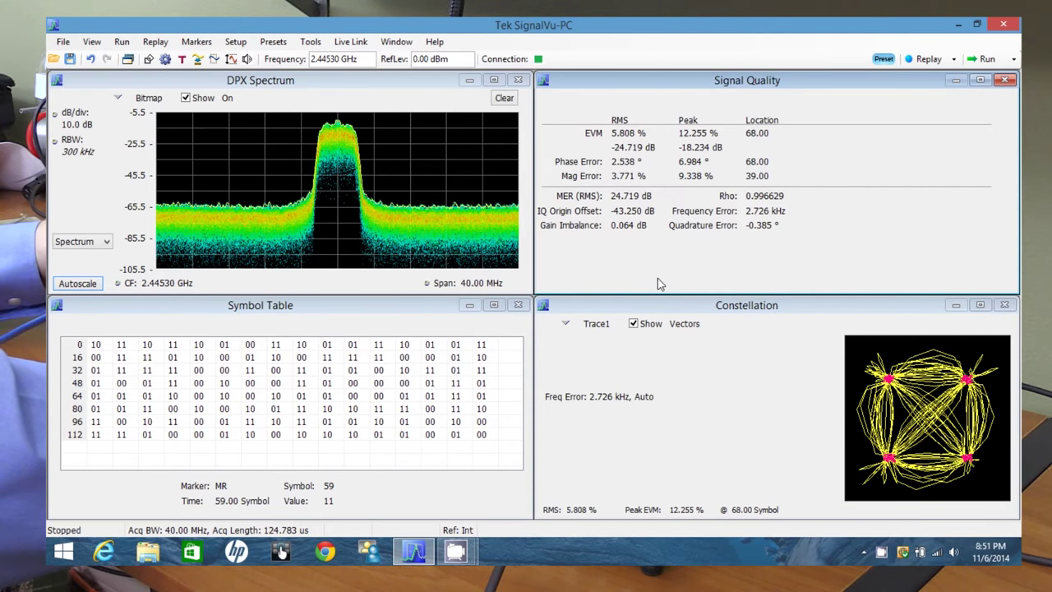
Remove the Constellation, DPX, Signal Quality and Symbol Table displays in Setup > Displays
click(232, 42)
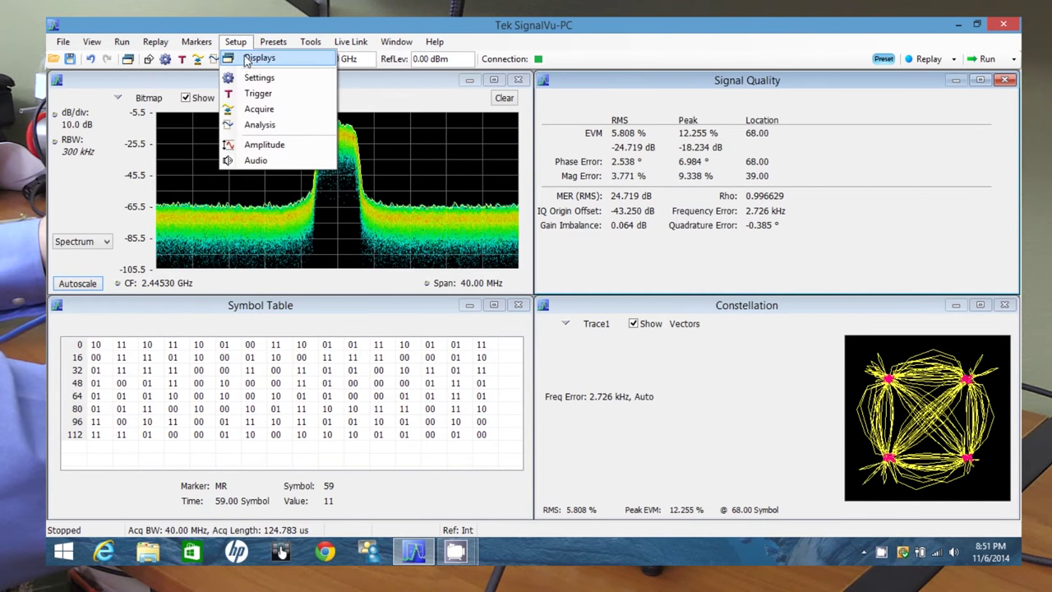
click(247, 59)
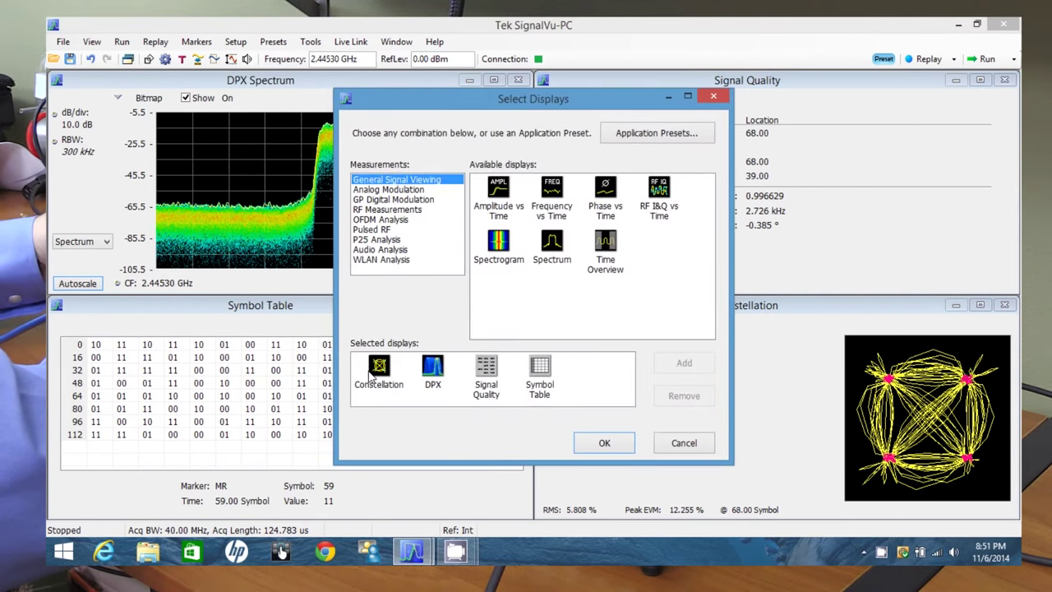
click(374, 370)
click(684, 396)
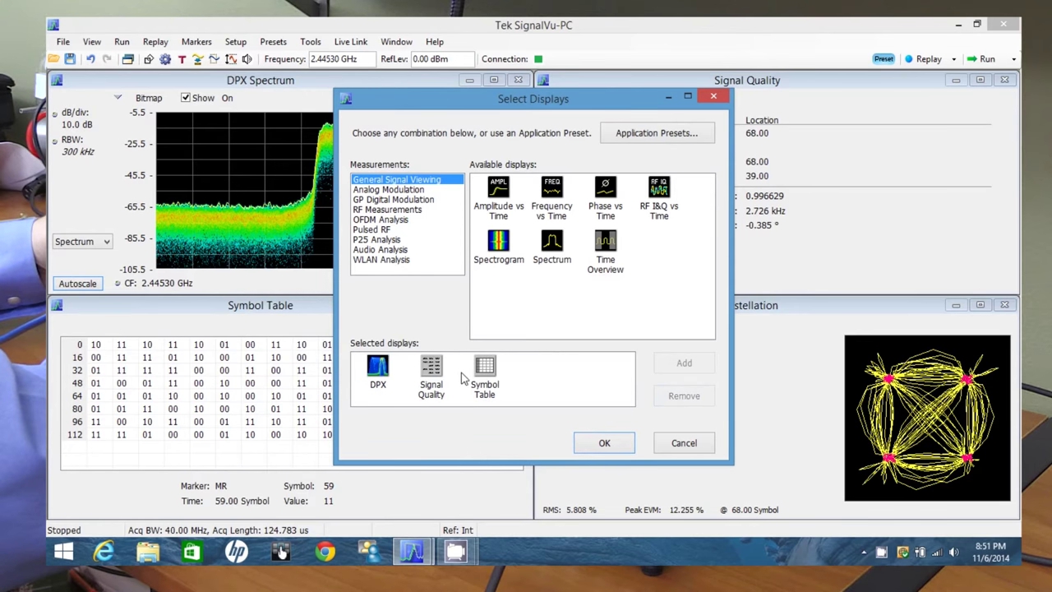
click(377, 371)
click(672, 390)
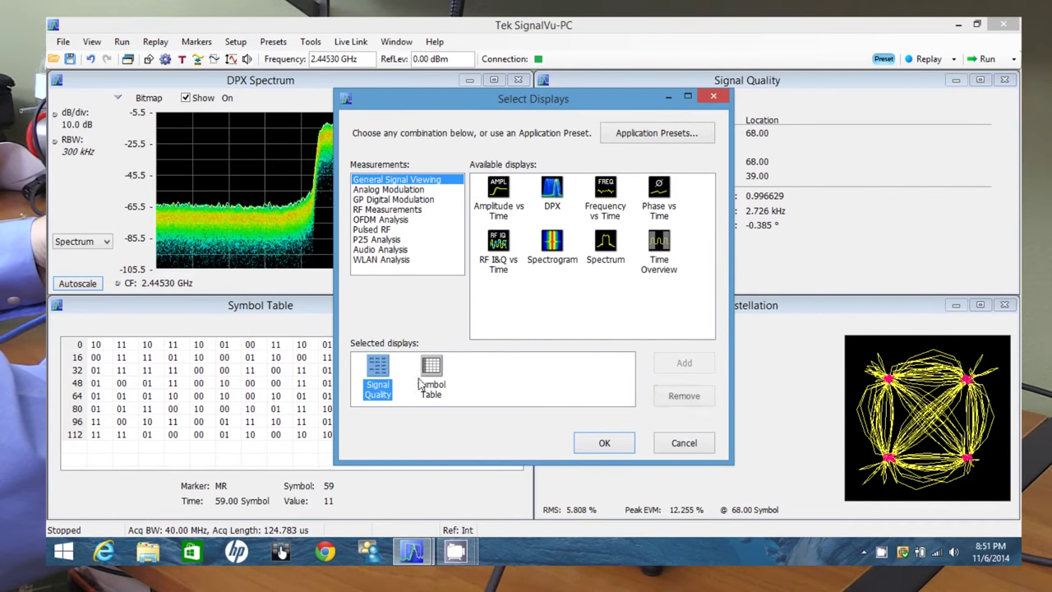
click(684, 398)
click(377, 370)
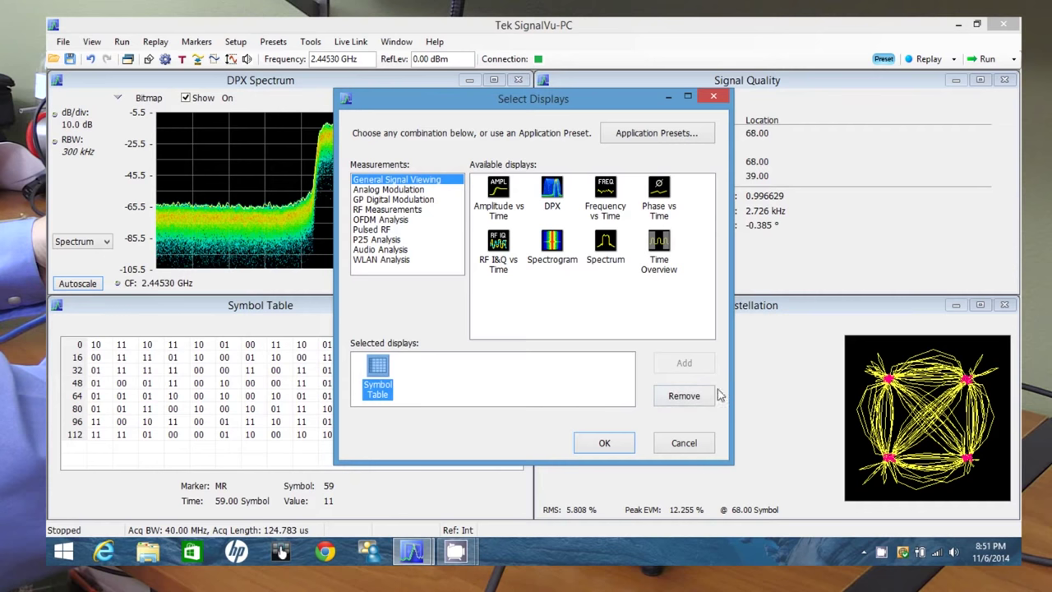
click(708, 398)
Add the Spectrum display and apply the new display selection
click(611, 260)
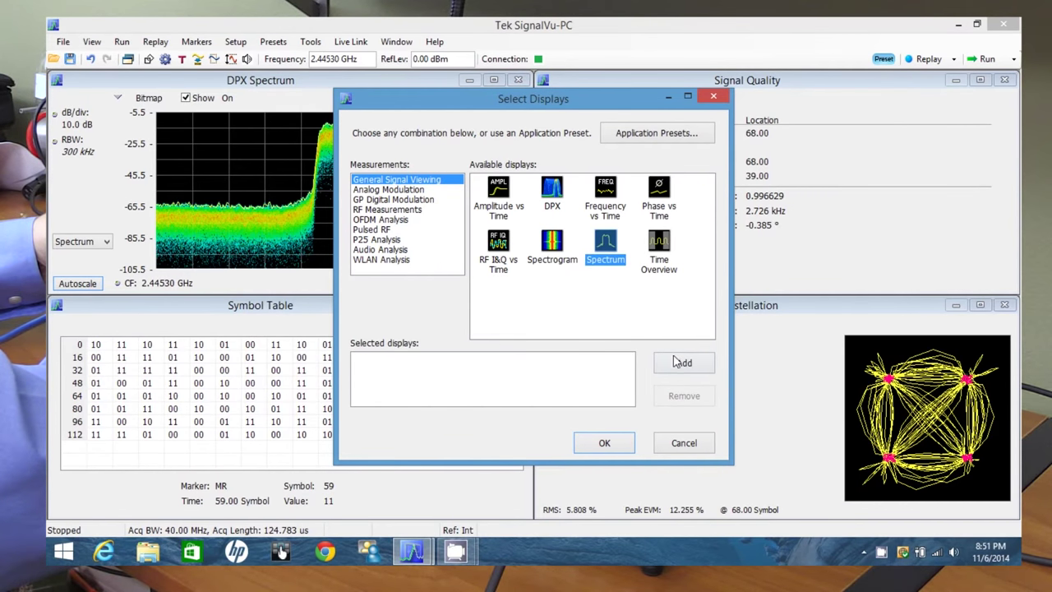
click(677, 363)
click(408, 189)
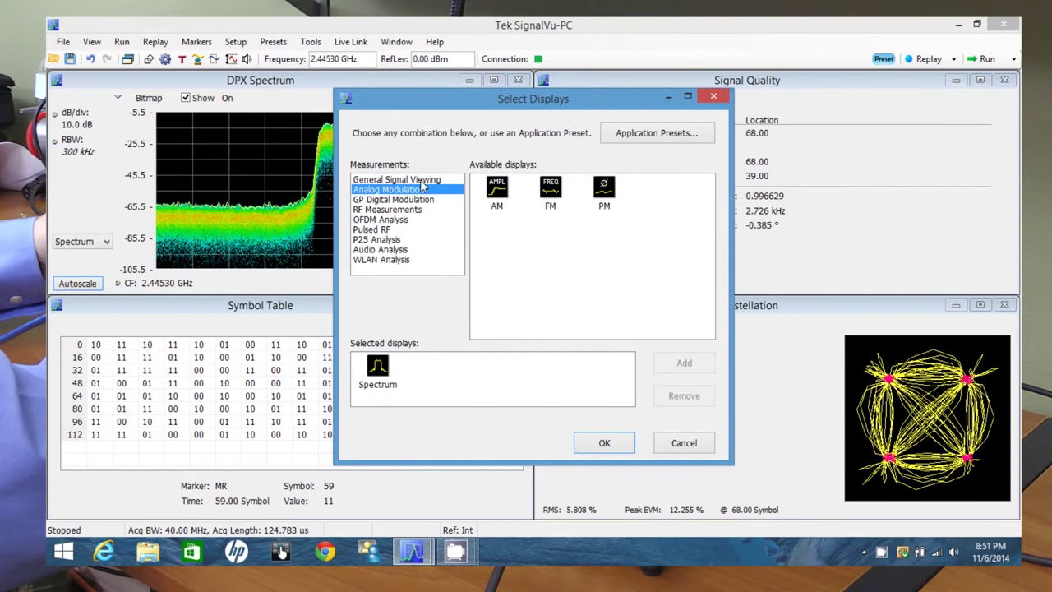
click(605, 443)
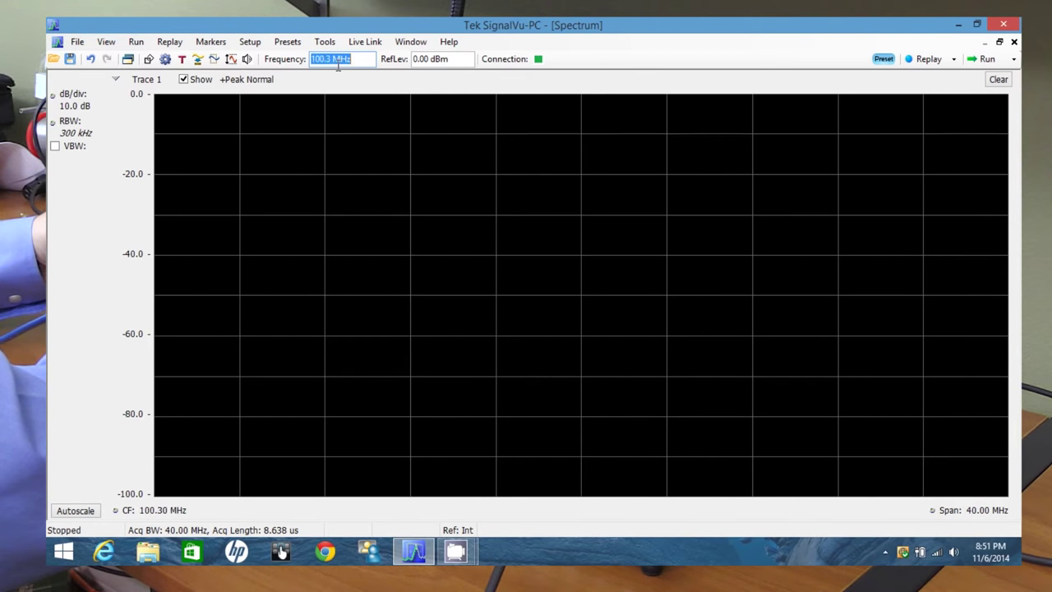
Set the reference level to -50 dBm and switch to continuous acquisition
click(416, 61)
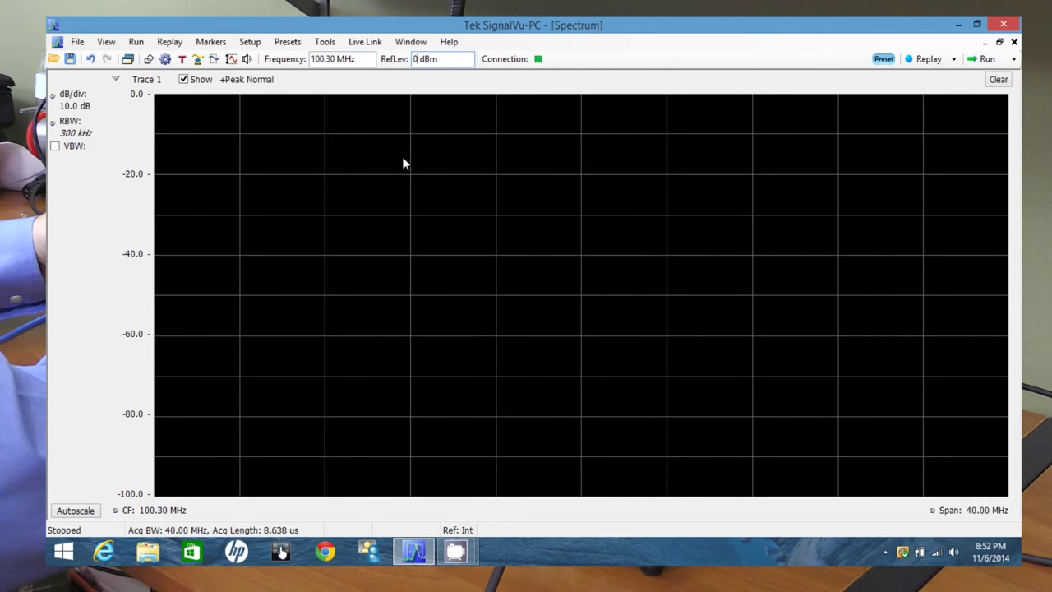
key(BackSpace)
text(-50)
key(Return)
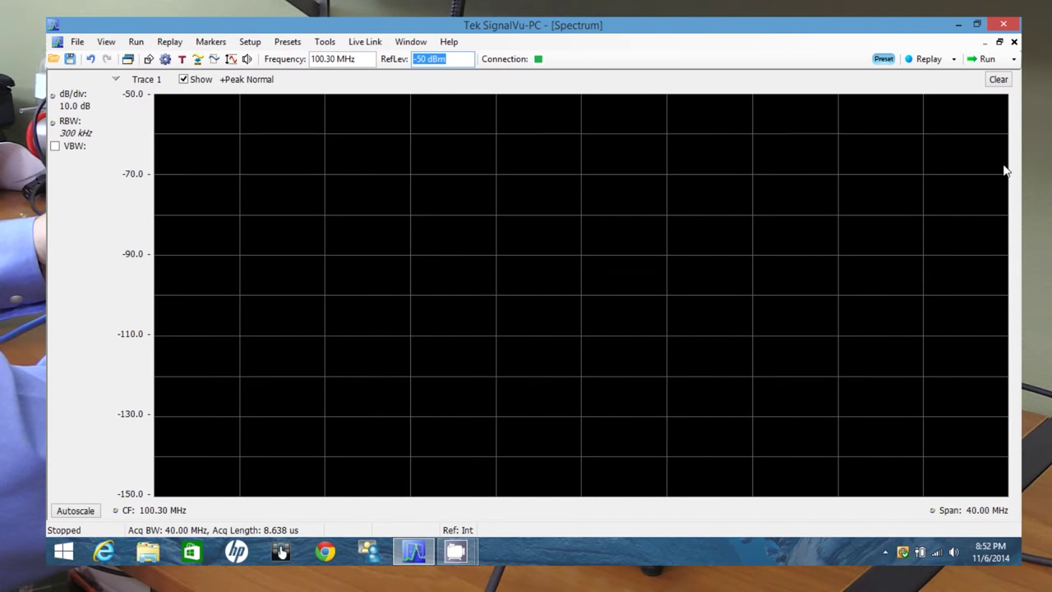
click(1013, 58)
click(972, 92)
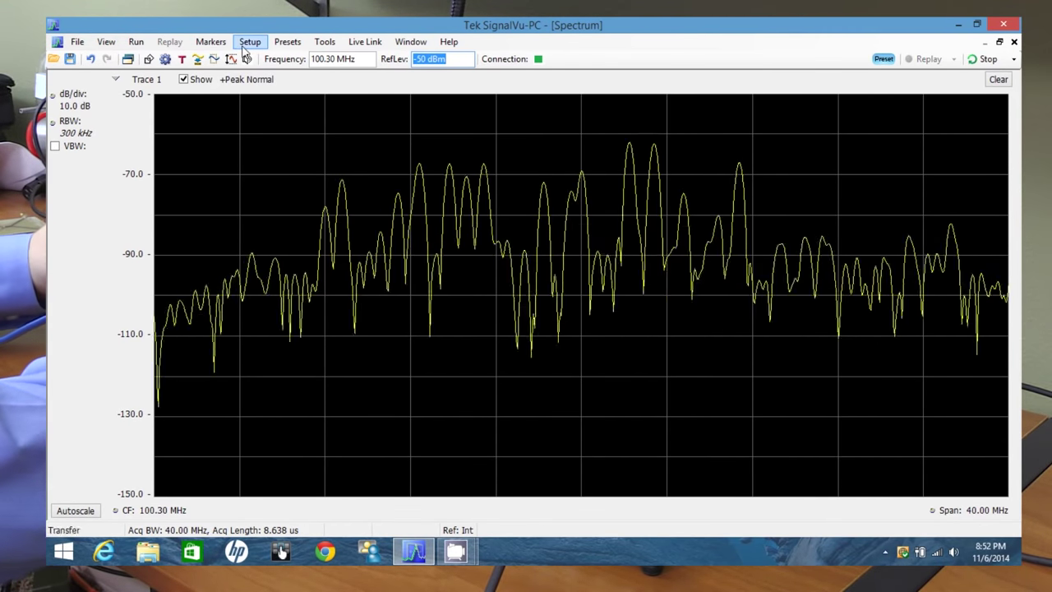
Change the Spectrum resolution bandwidth from 300 kHz to 10 kHz
click(168, 60)
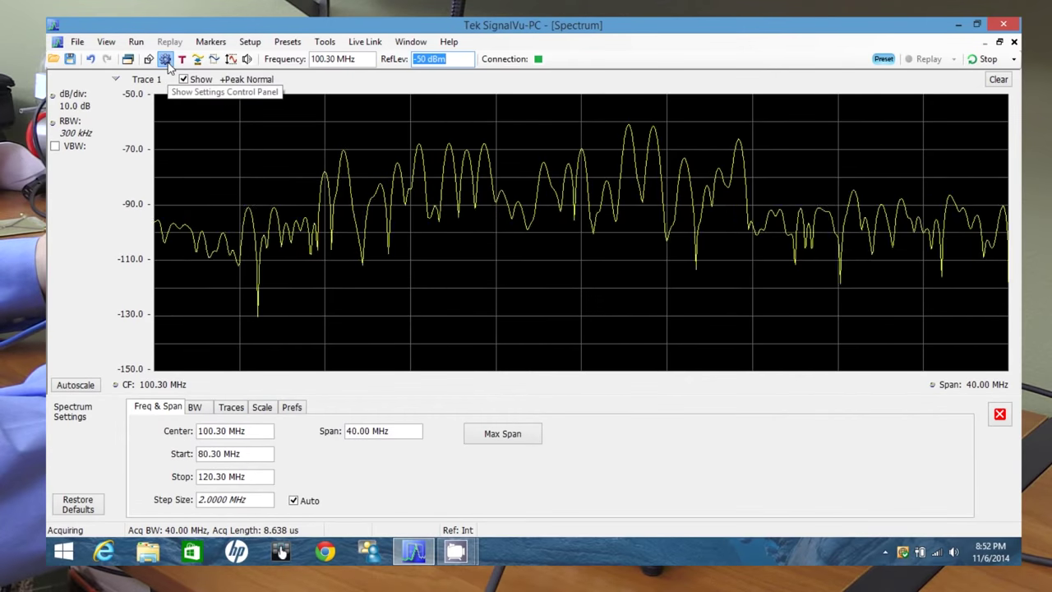
click(202, 411)
click(246, 441)
click(244, 442)
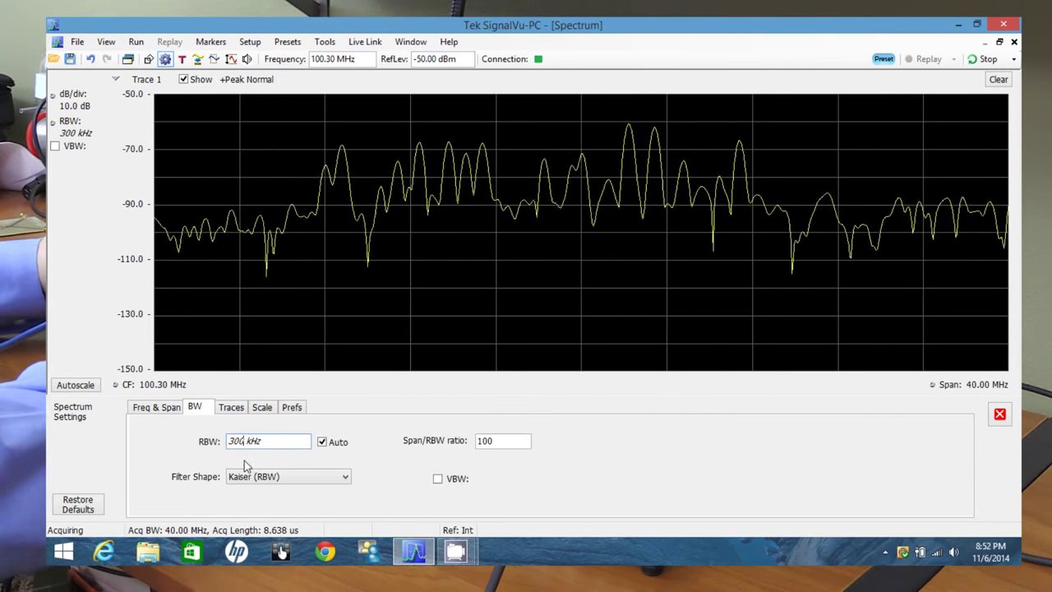
key(BackSpace)
key(BackSpace)
key(BackSpace)
text(10)
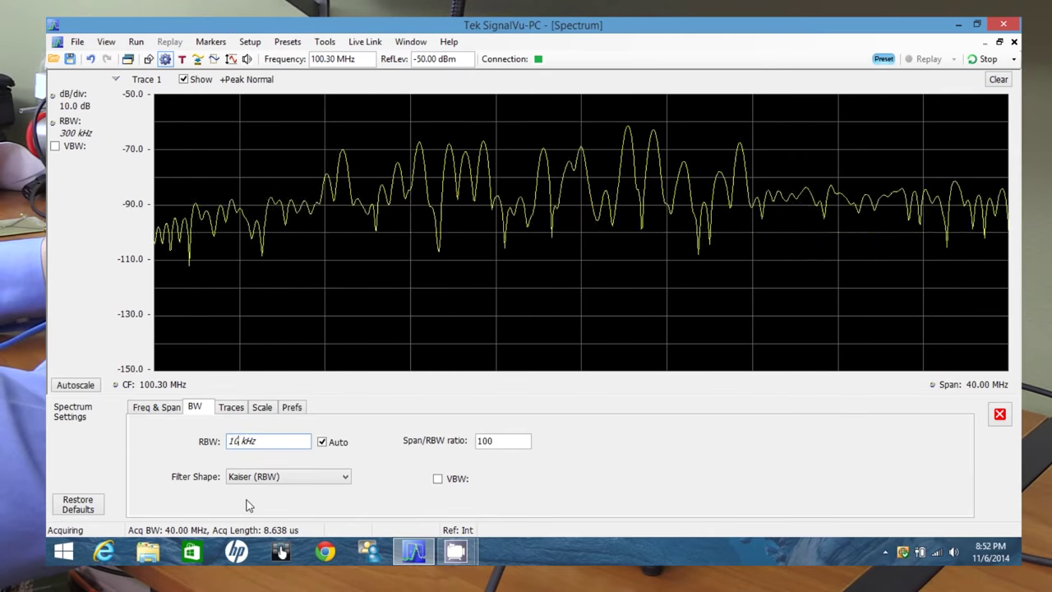
key(Return)
click(1000, 414)
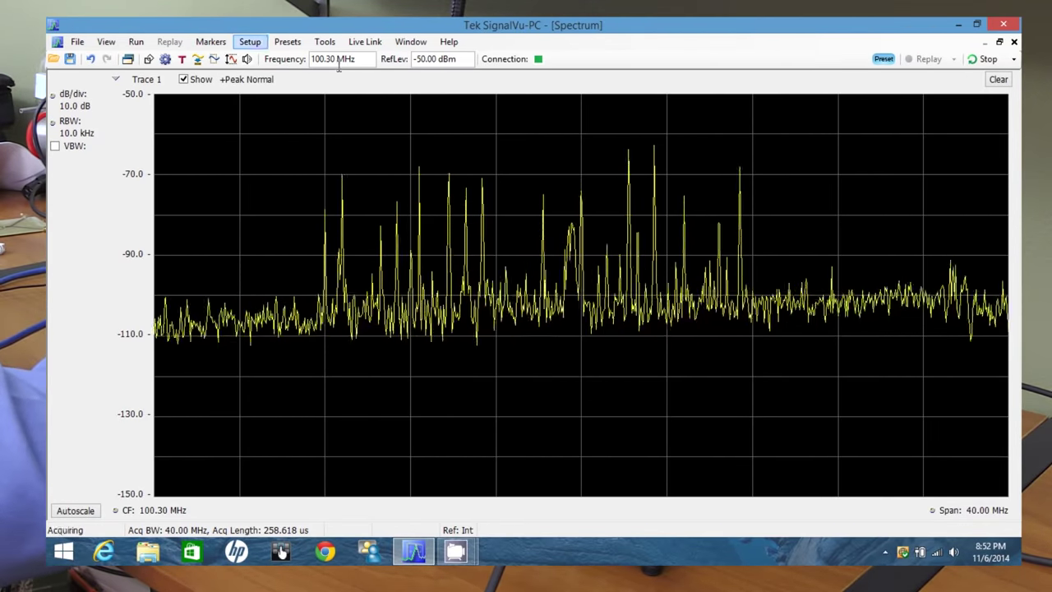
Put the MR marker on the highest peak and step it between neighbouring peaks
click(210, 42)
click(219, 56)
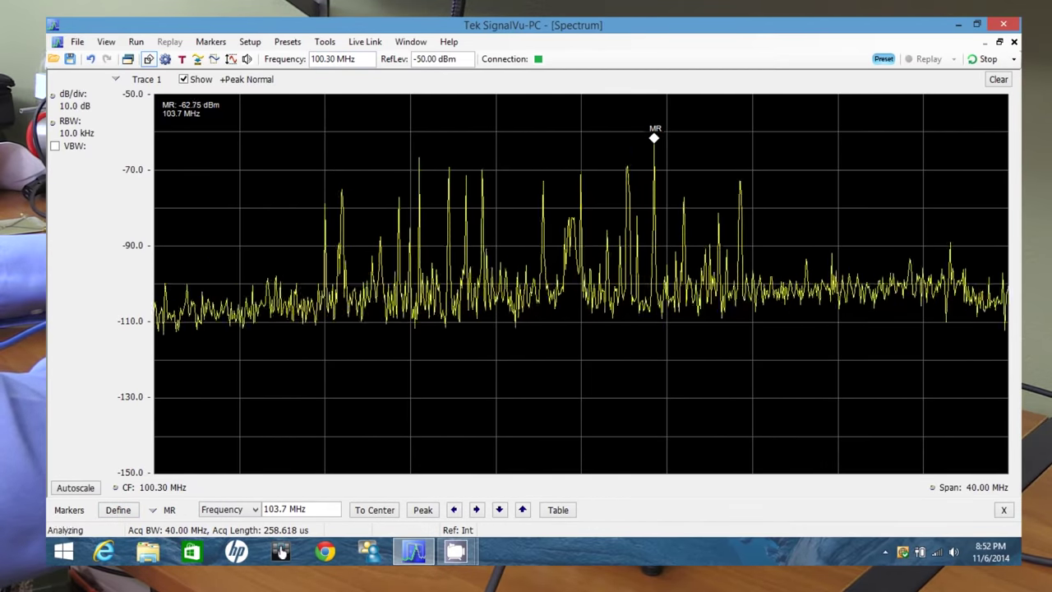
click(476, 510)
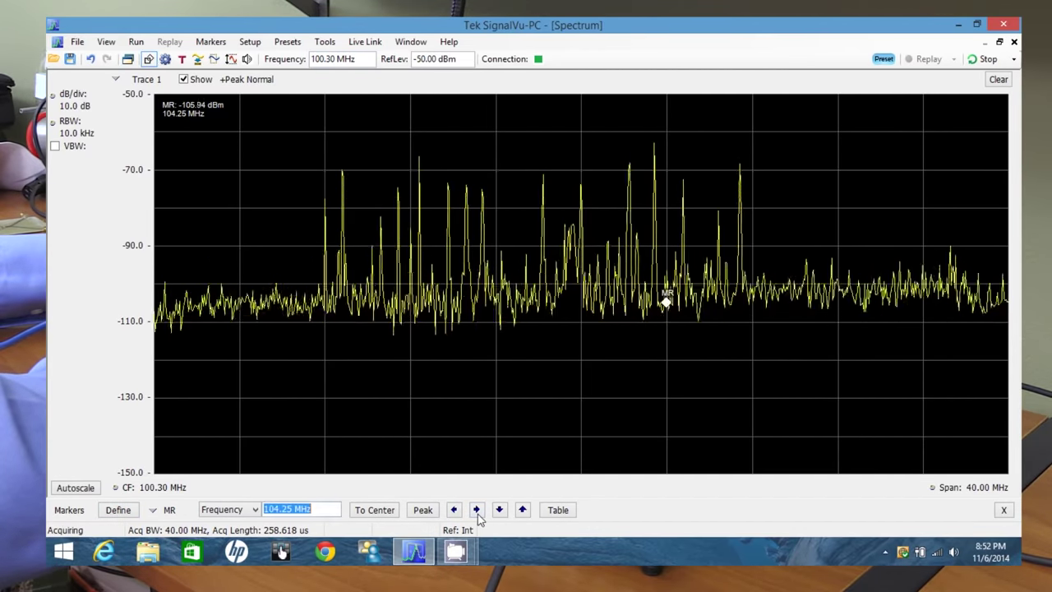
click(476, 510)
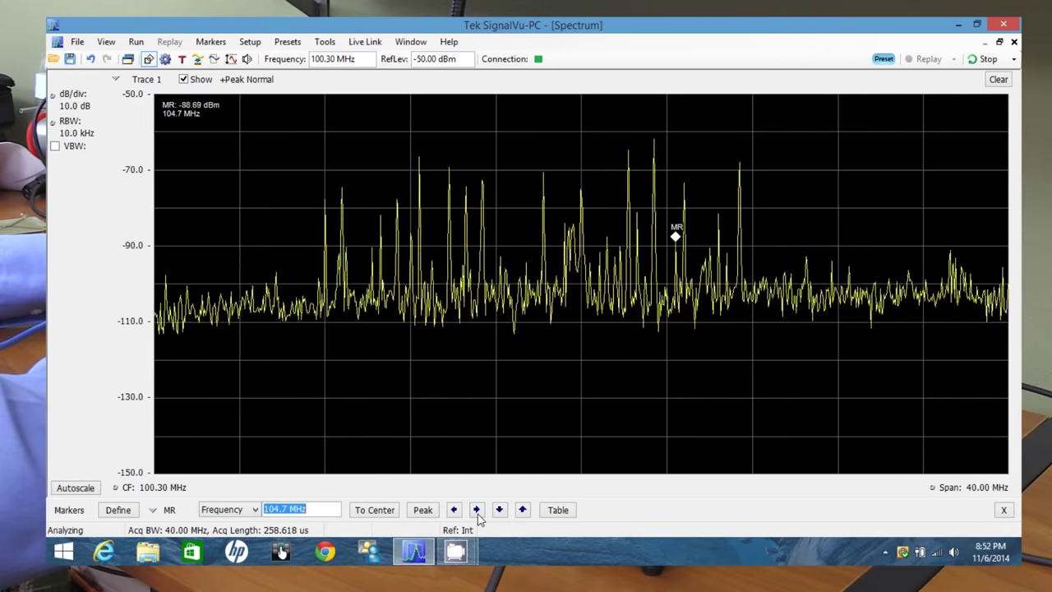
click(453, 510)
click(453, 510)
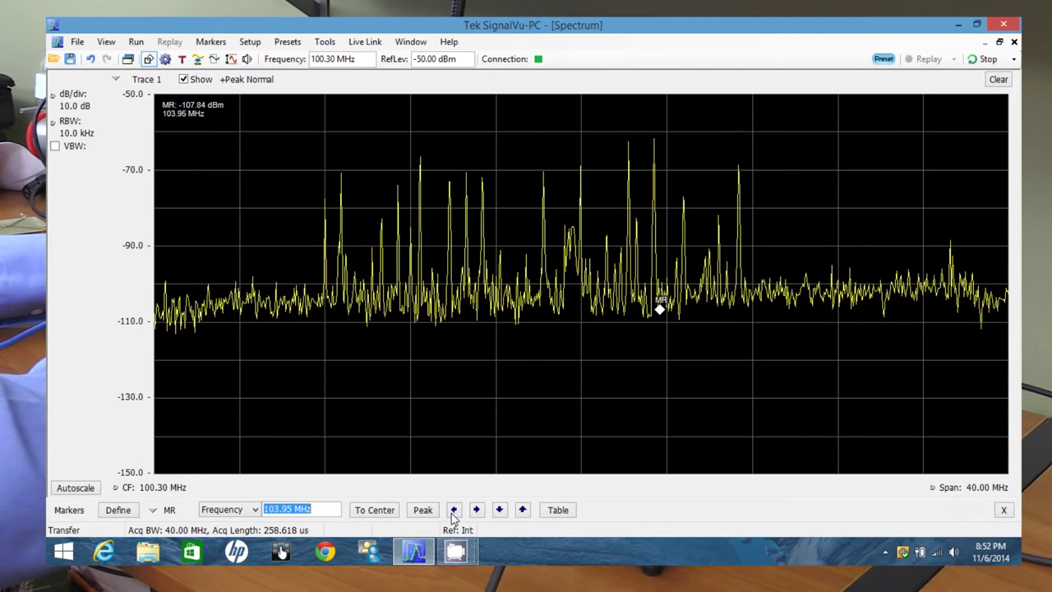
Step the MR marker through nearby stations up to 104.2 MHz, then return it to the strongest peak
click(453, 509)
click(453, 510)
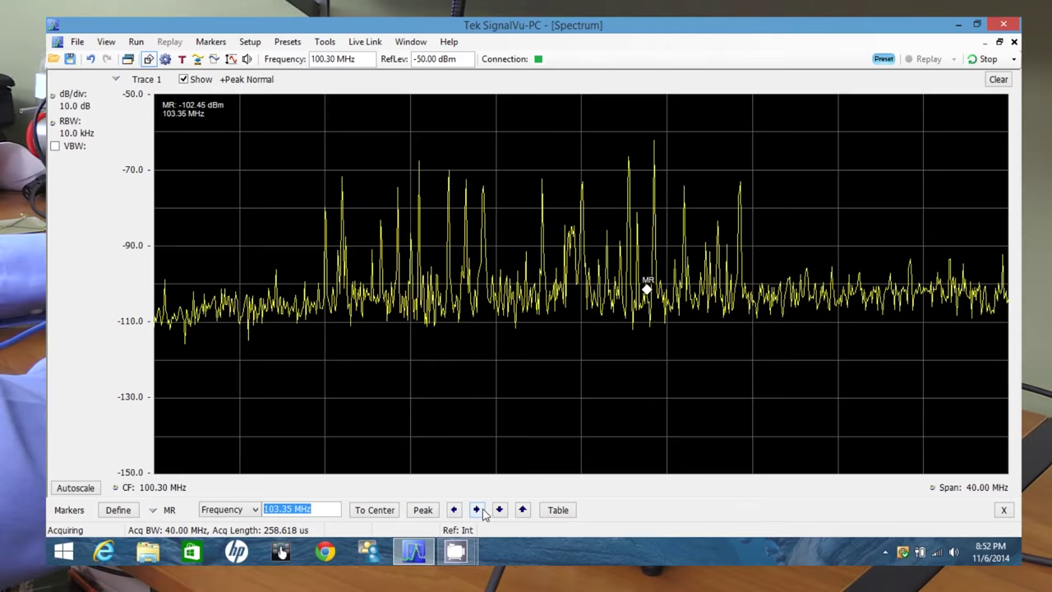
click(477, 510)
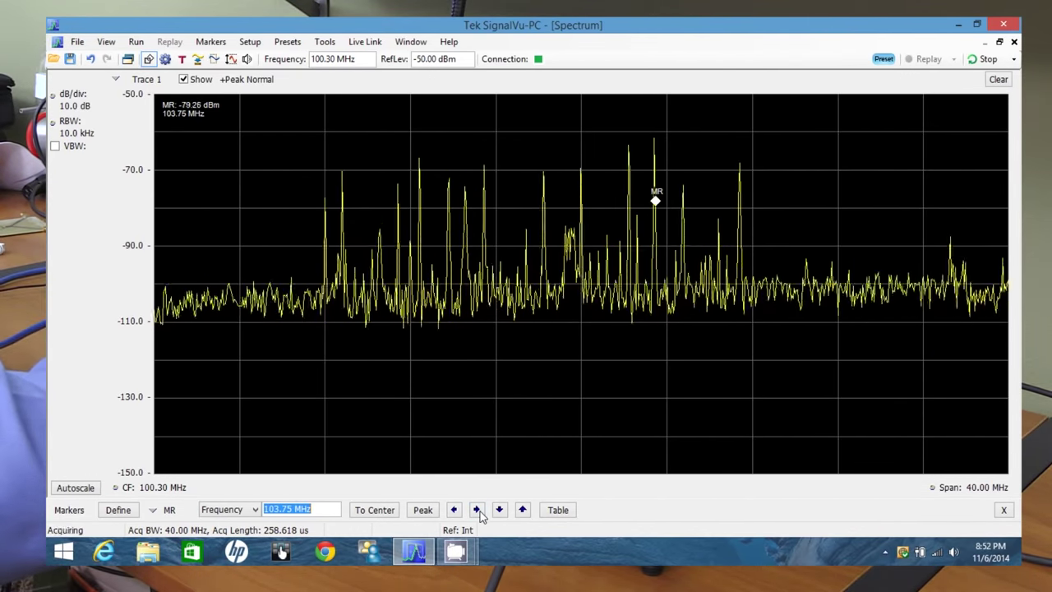
click(478, 512)
click(479, 511)
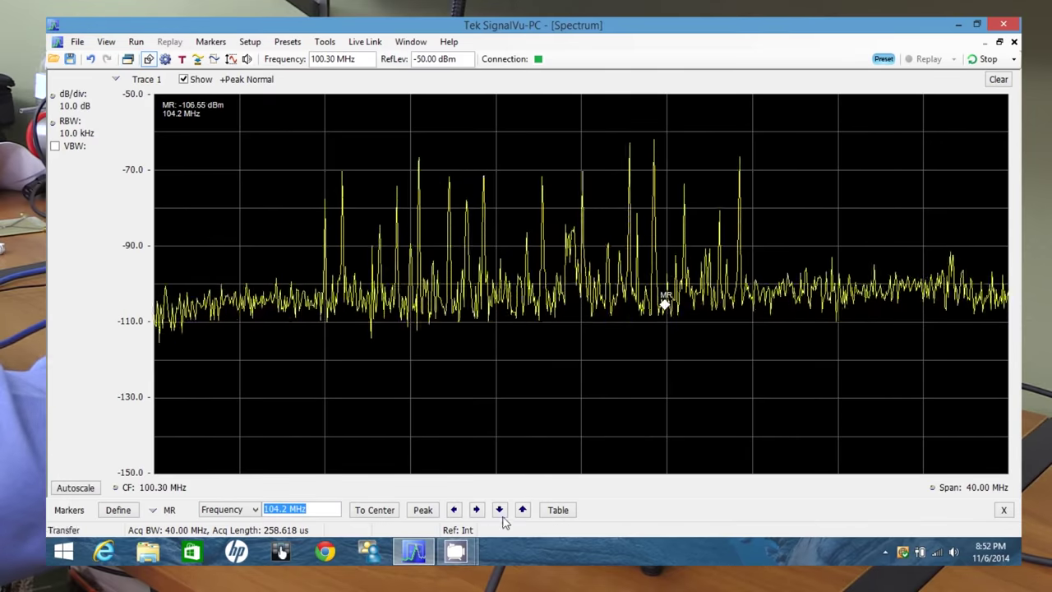
click(424, 511)
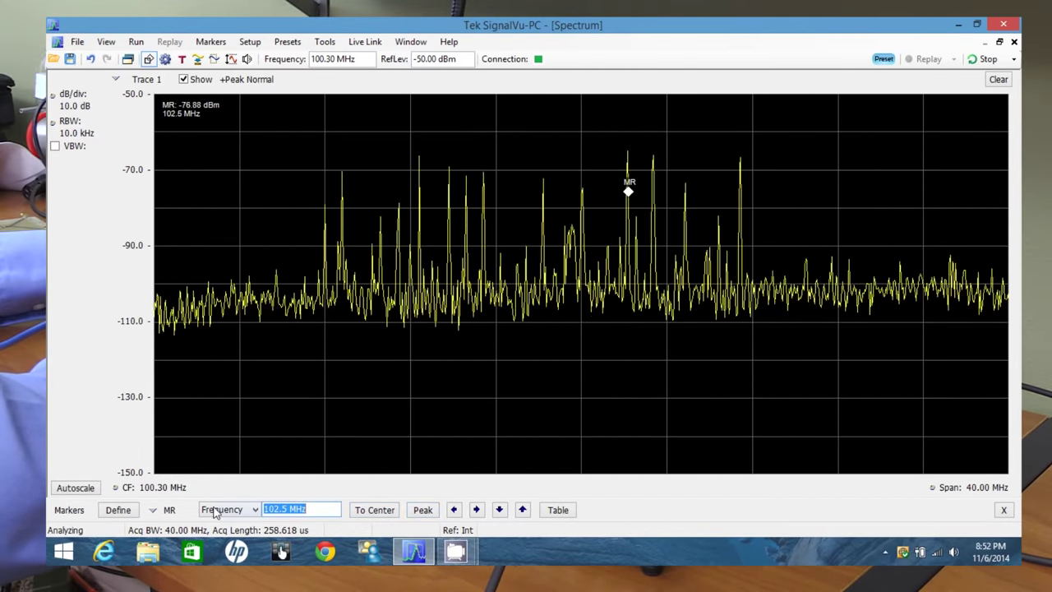
Centre the spectrum on the marked 102.50 MHz station
click(165, 510)
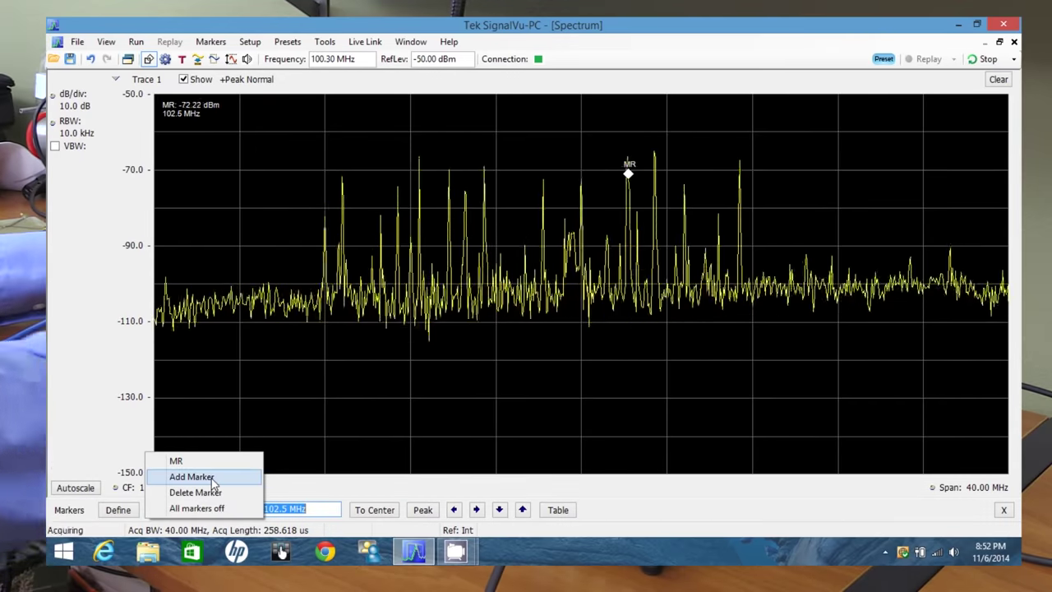
click(313, 499)
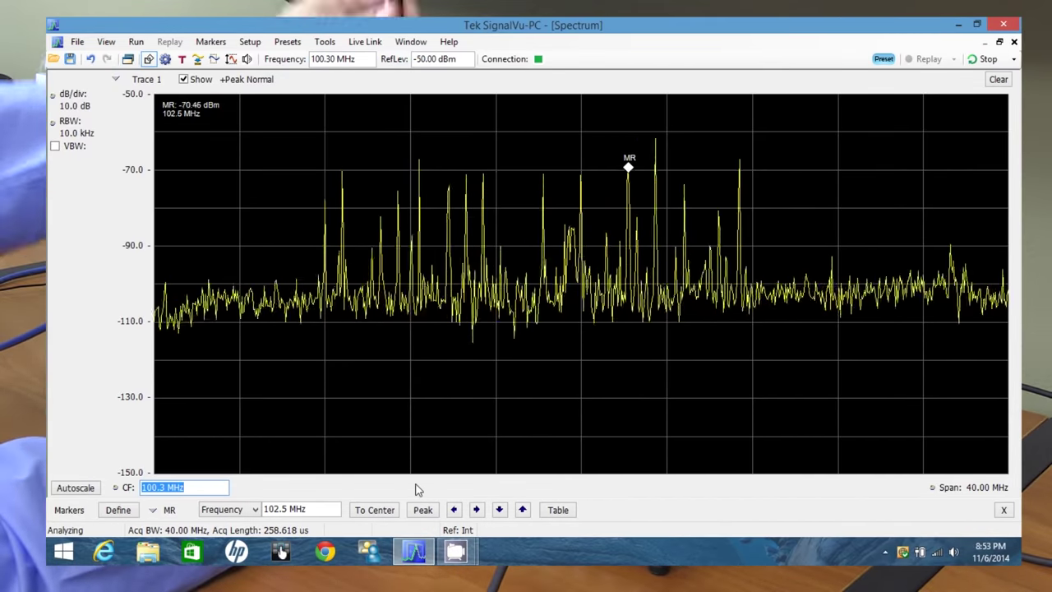
click(378, 510)
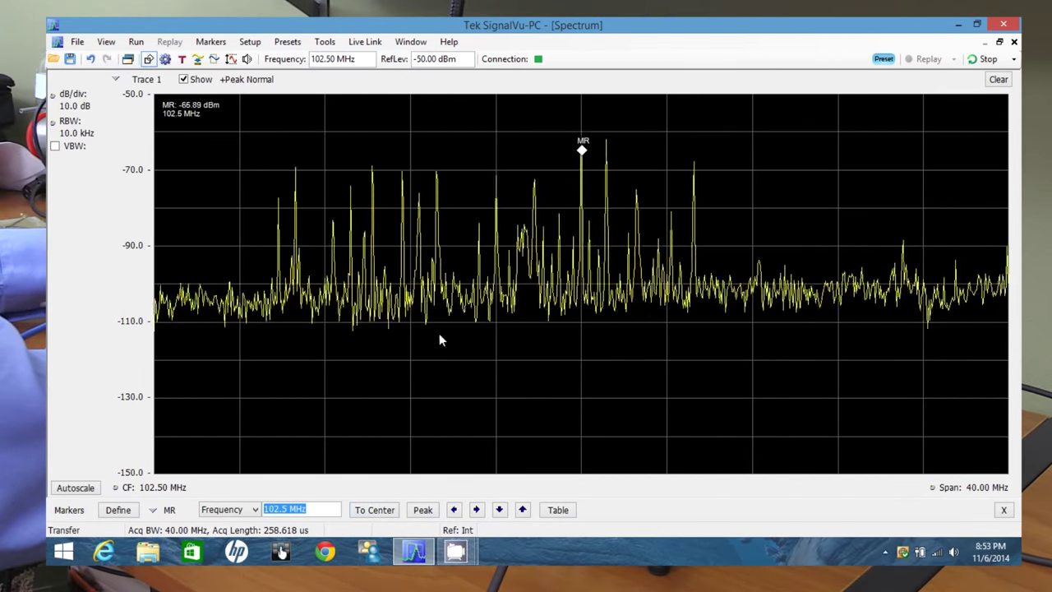
click(165, 59)
Set the spectrum span to 10 MHz, covering 97.50–107.50 MHz, and close Spectrum Settings
click(231, 384)
click(171, 386)
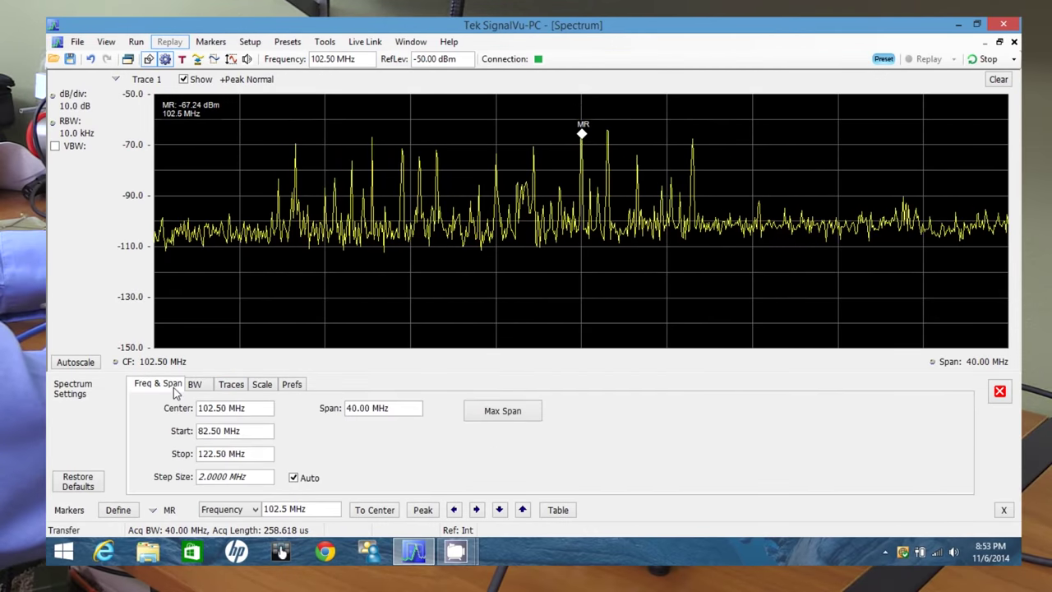
double_click(360, 408)
key(BackSpace)
text(40)
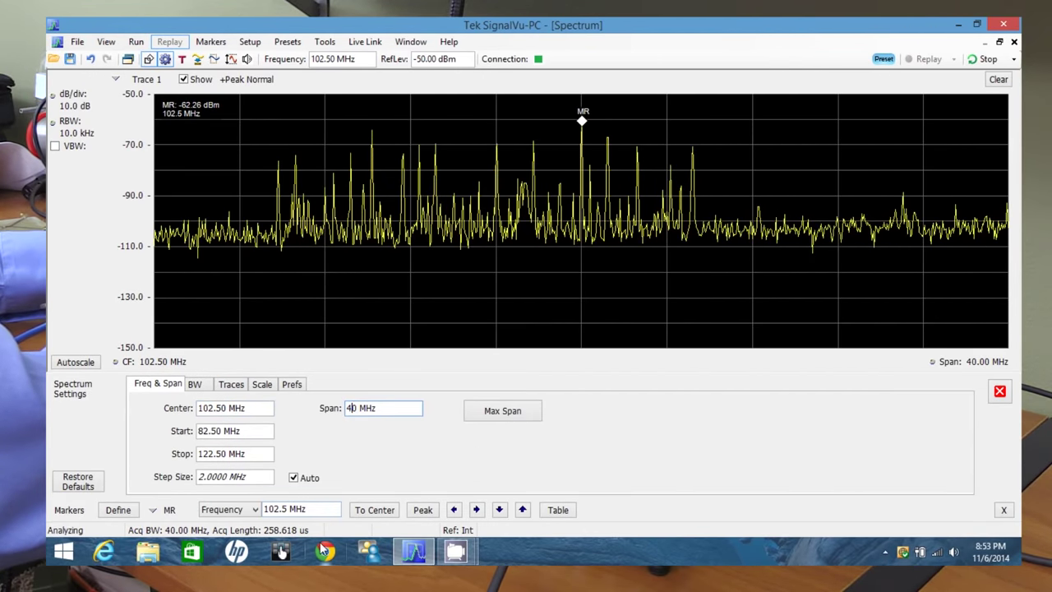
key(BackSpace)
text(1)
key(Return)
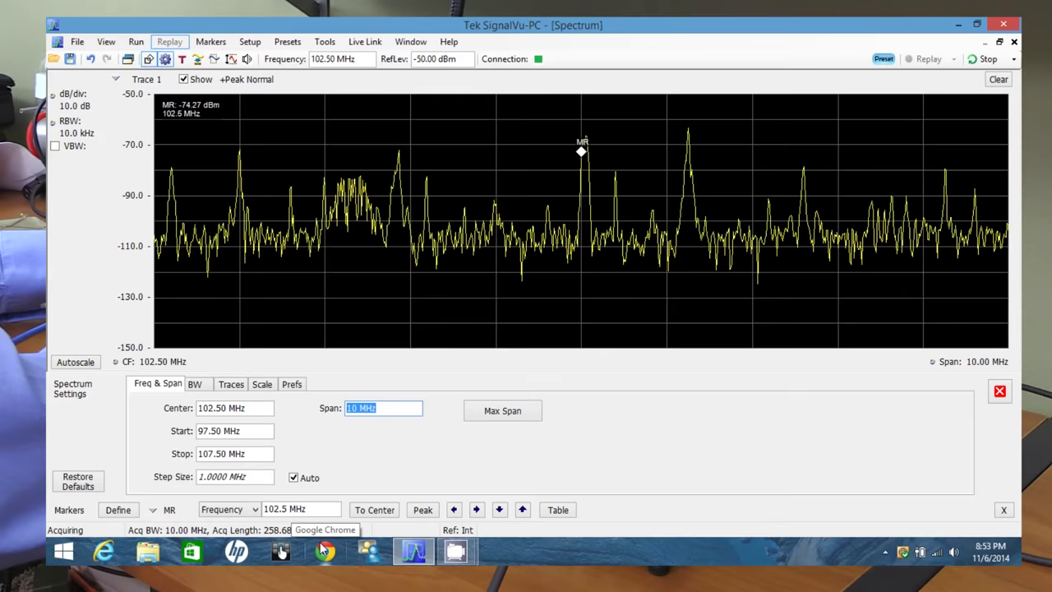
click(999, 391)
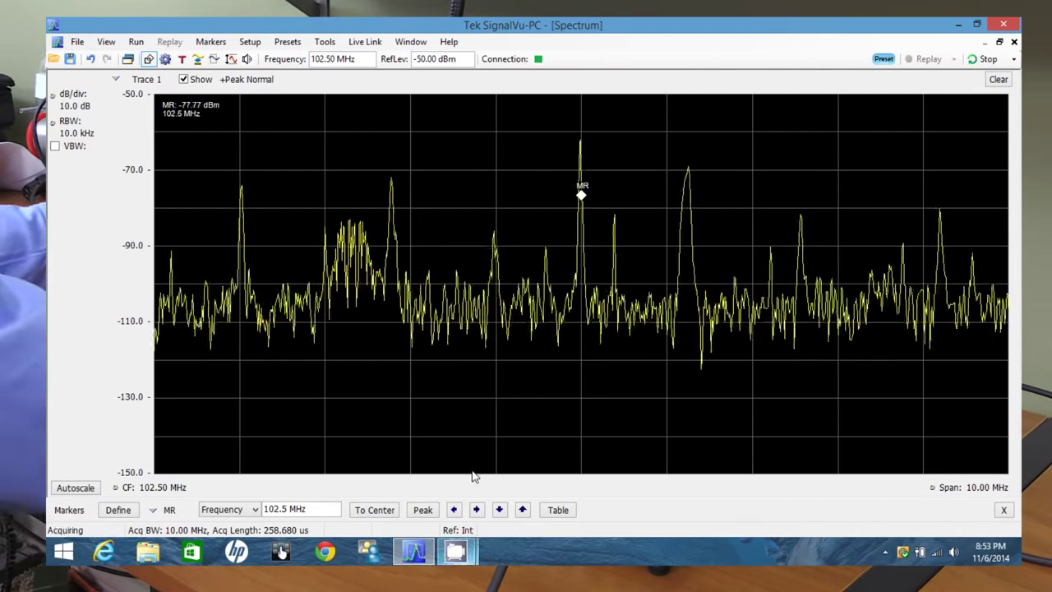
click(218, 42)
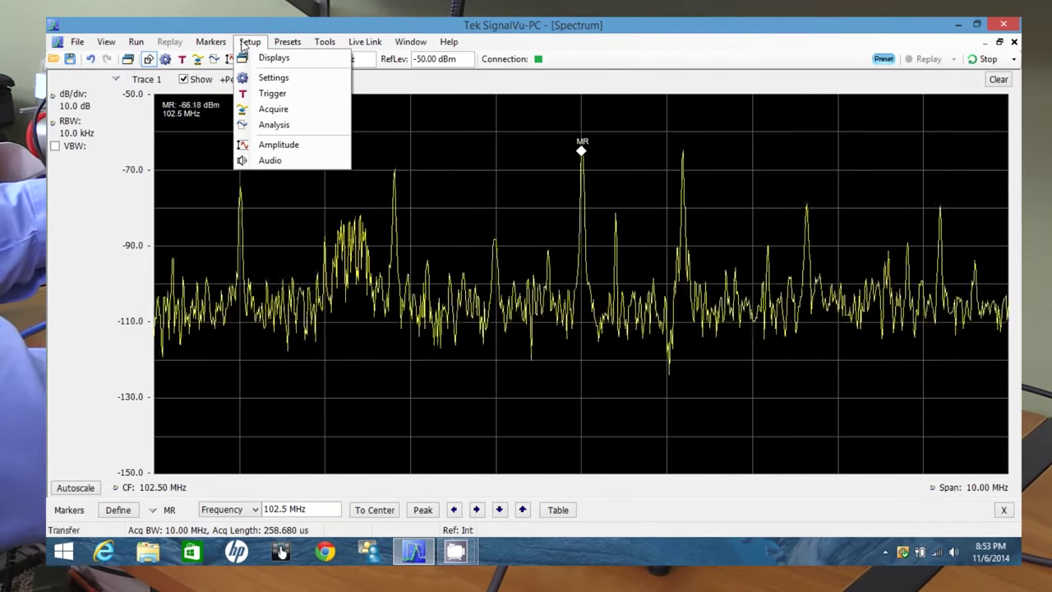
Check the Amplitude settings, then show Audio Demod settings and list the AM and FM demodulation types
click(294, 145)
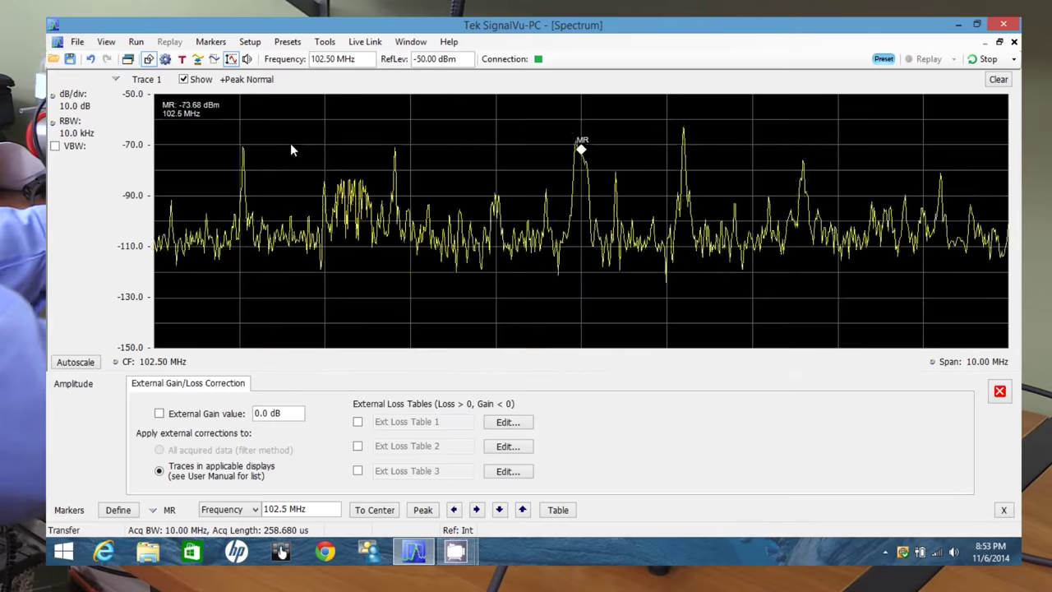
click(1000, 390)
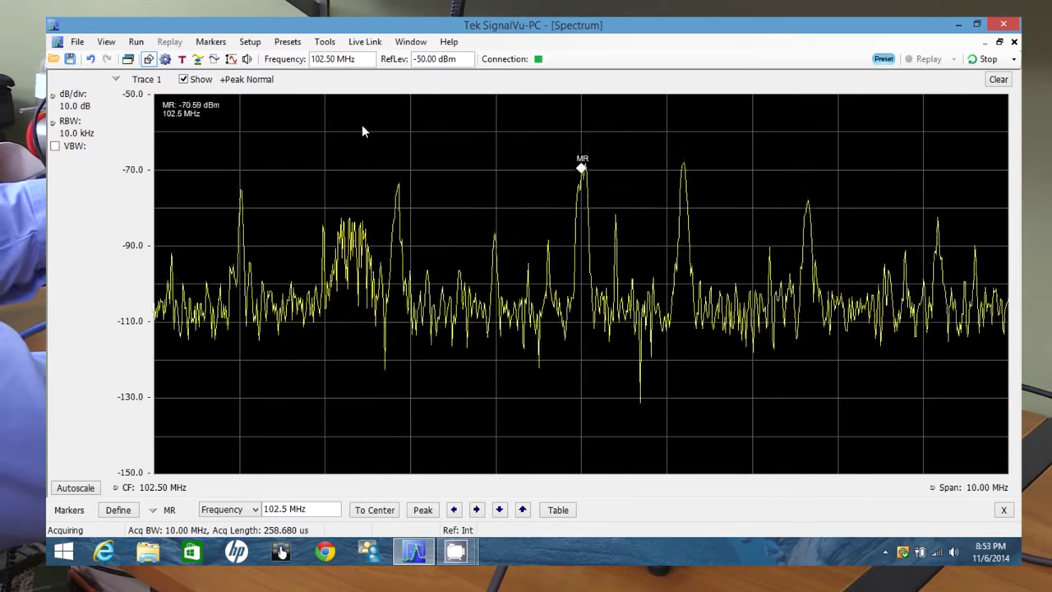
click(250, 42)
click(270, 160)
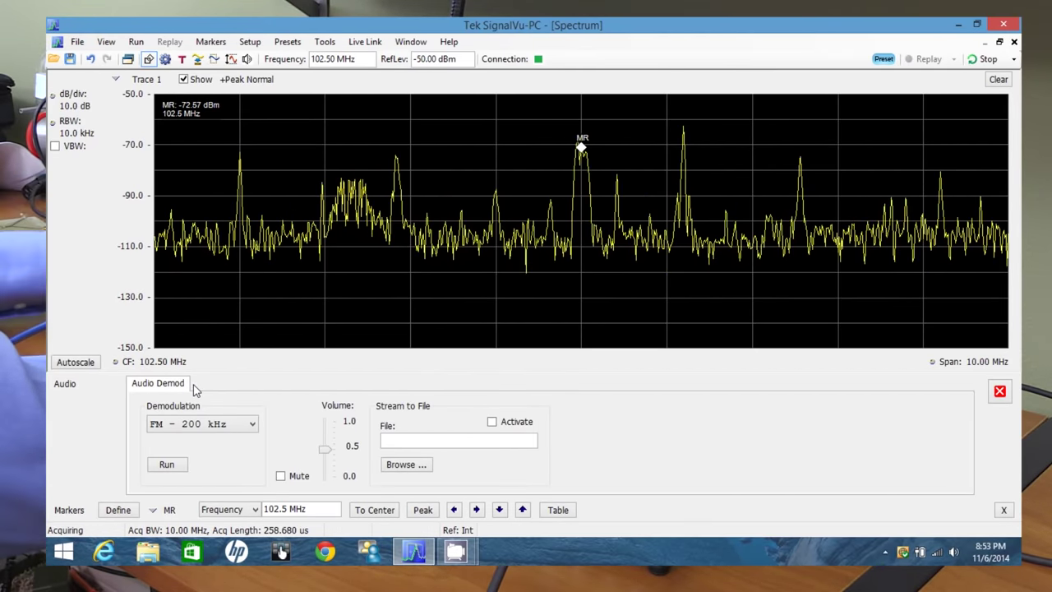
click(235, 427)
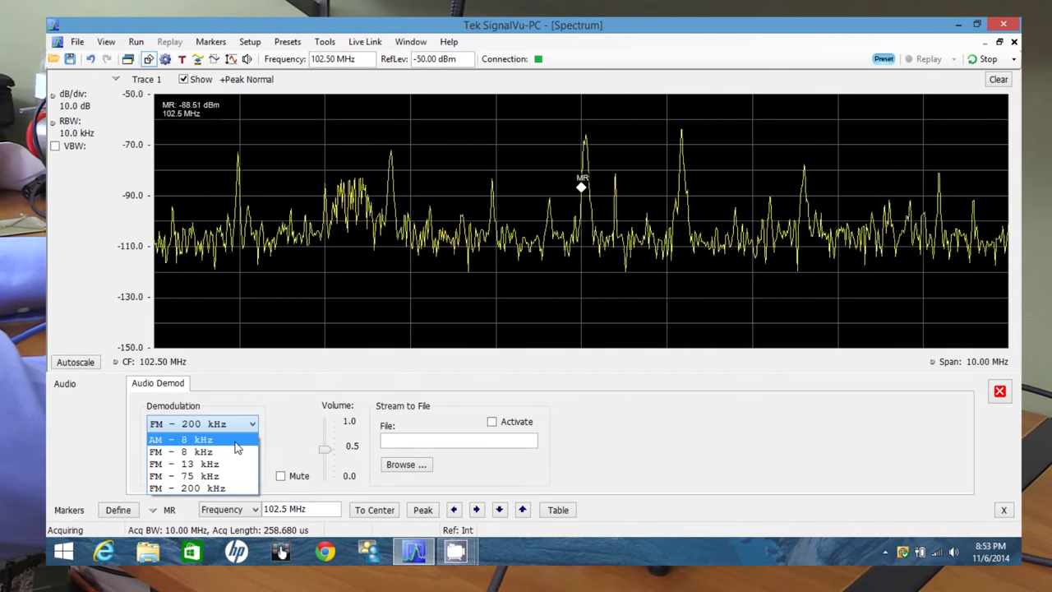
click(227, 490)
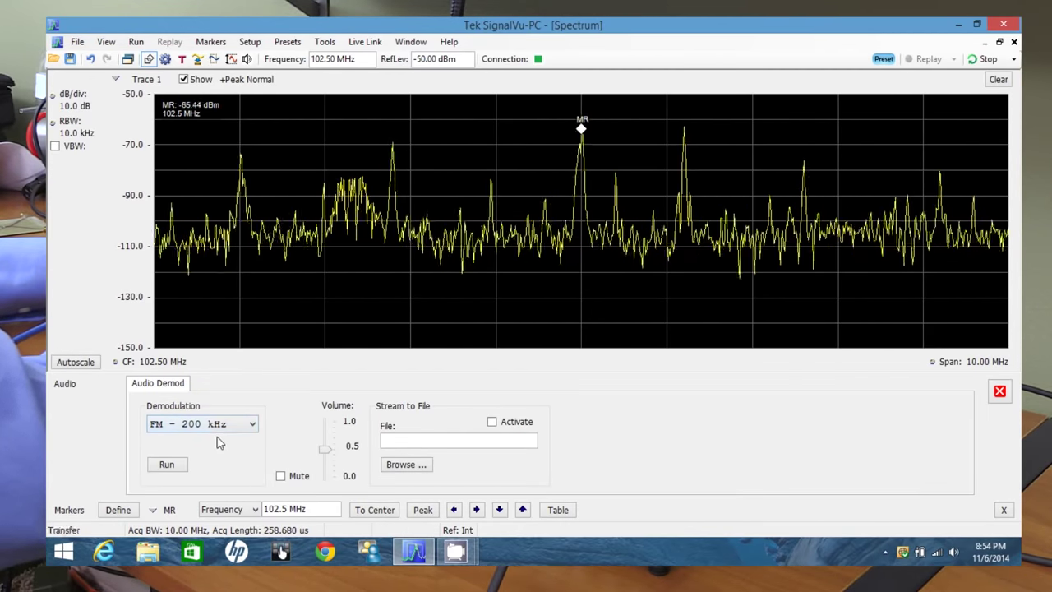
click(253, 424)
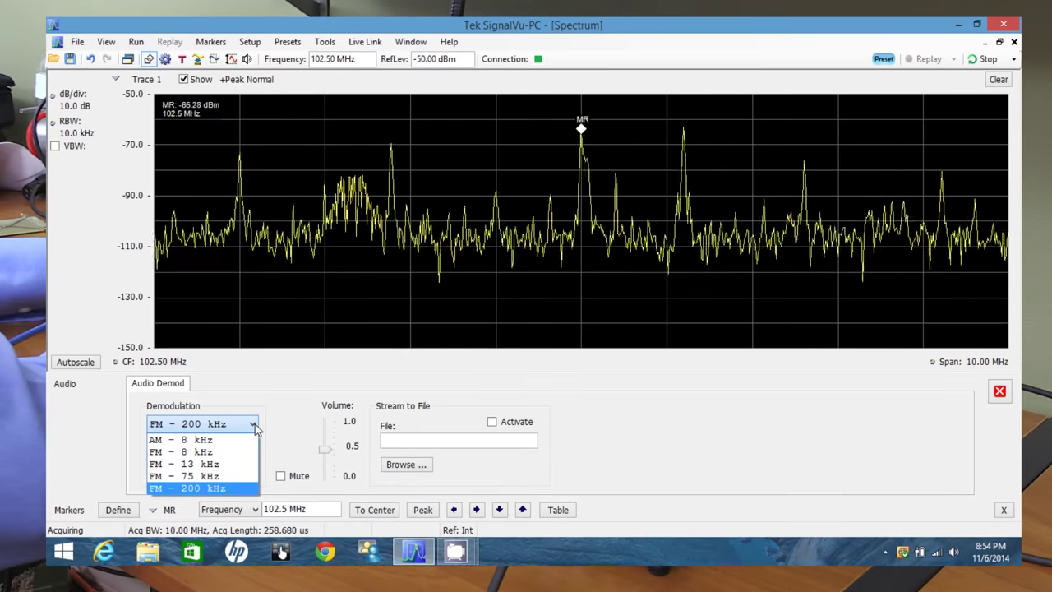
click(255, 427)
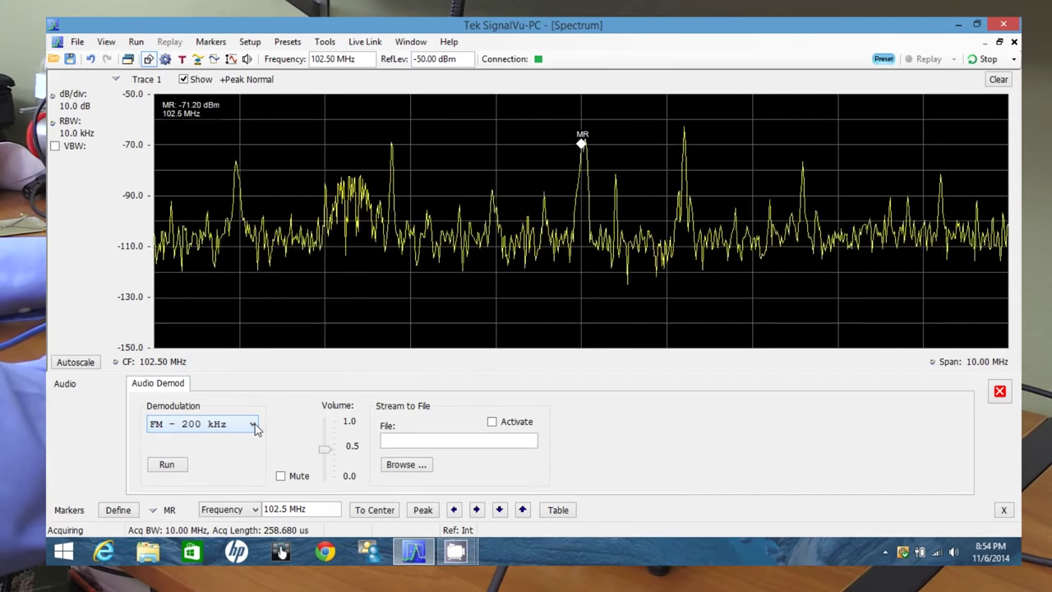
click(256, 427)
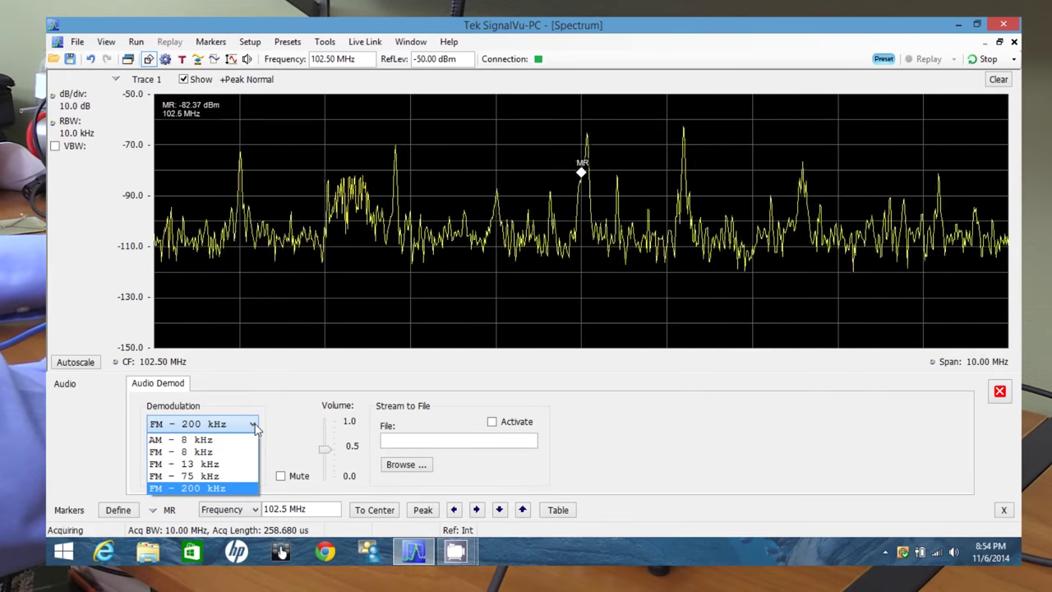
click(256, 428)
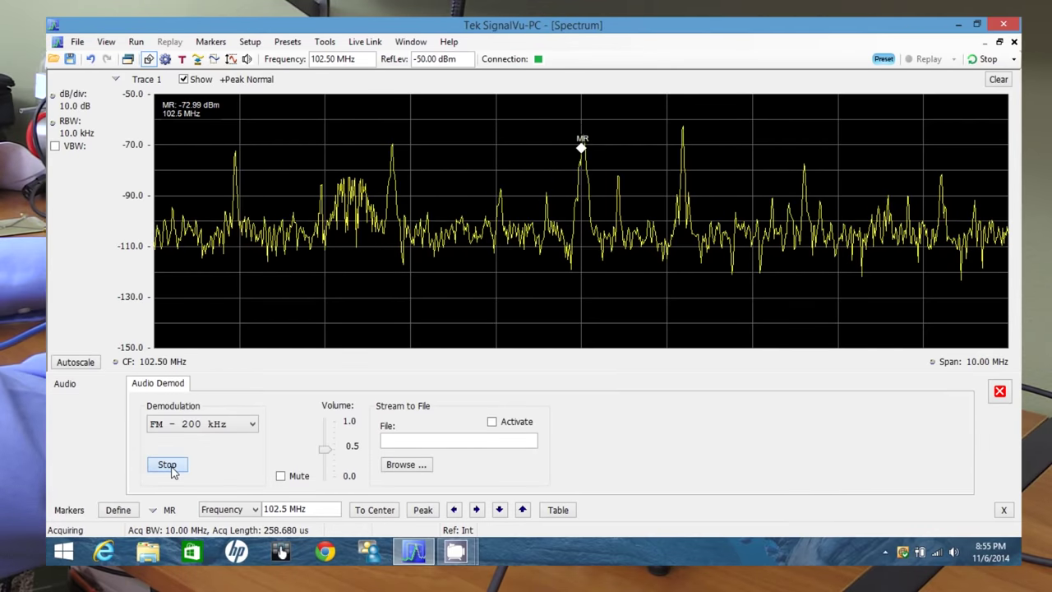
Stop the FM - 200 kHz audio demodulation of the 102.5 MHz station
click(167, 466)
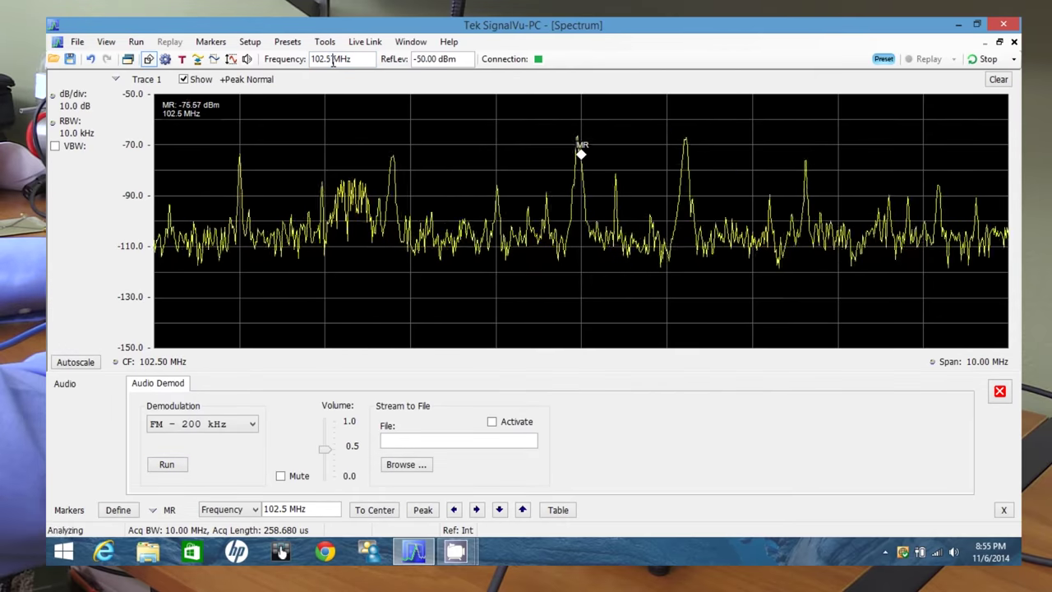
Centre the spectrum at 135.40 MHz and set demodulation to AM - 8 kHz
drag(332, 60, 311, 61)
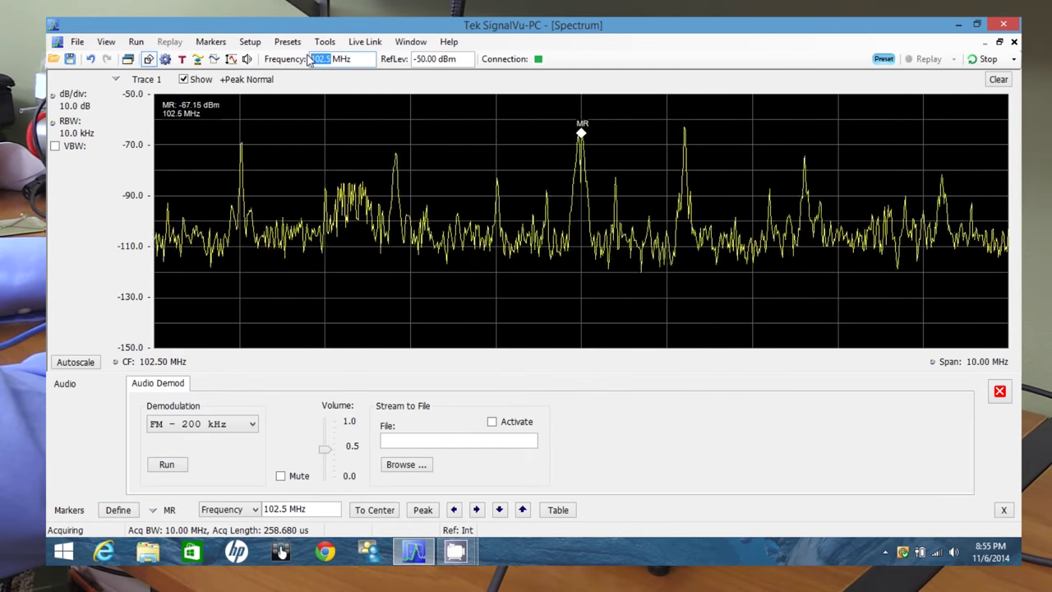
text(135)
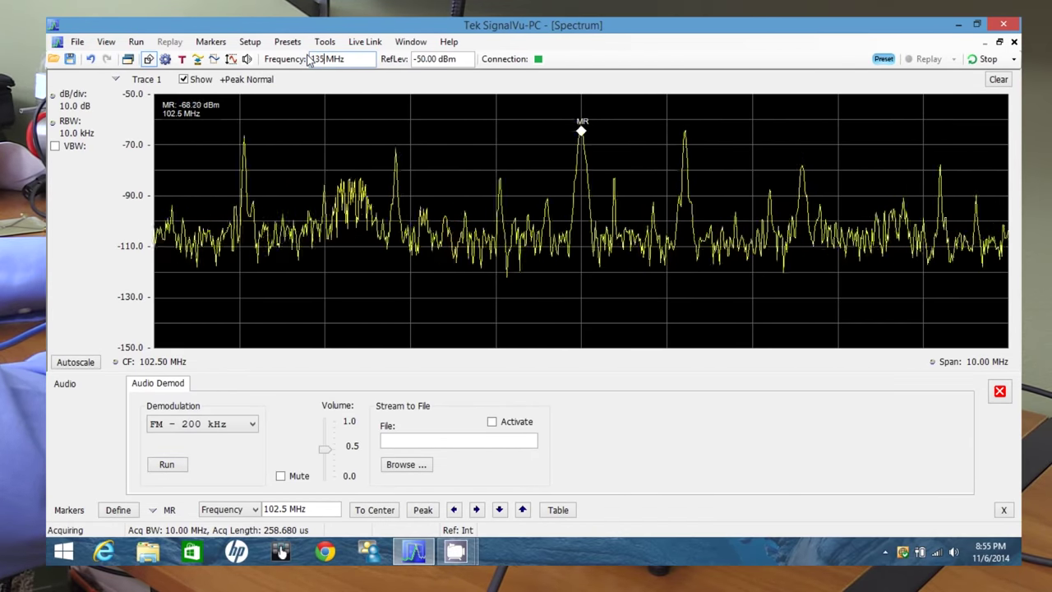
text(.4)
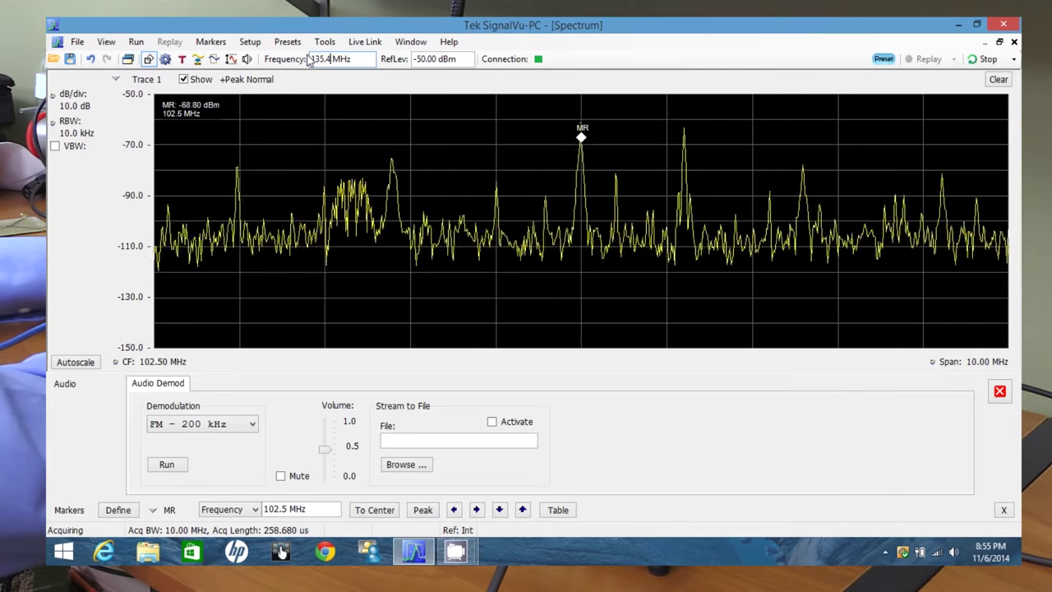
key(Return)
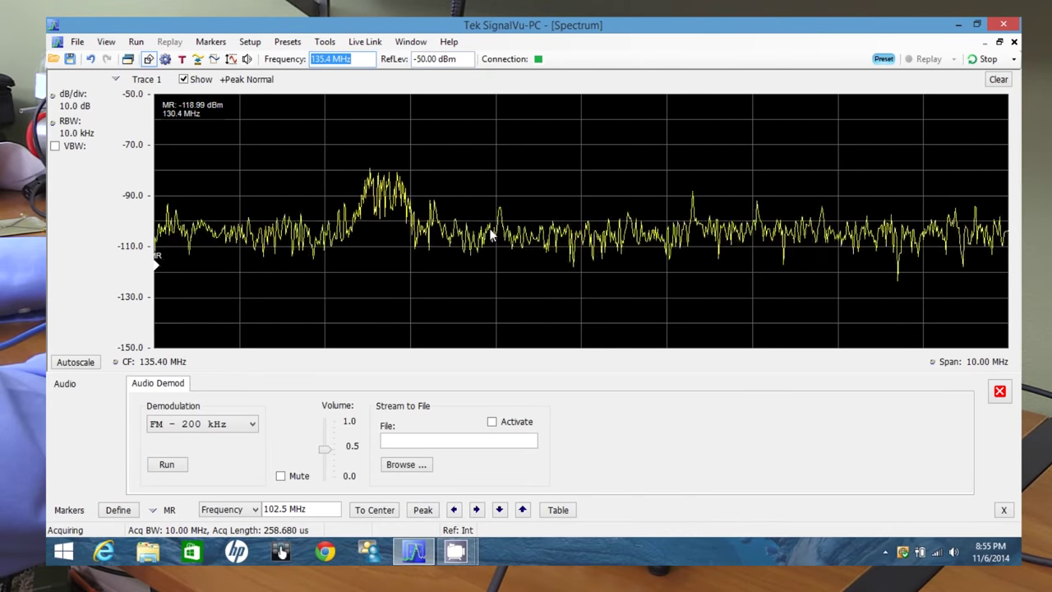
click(202, 423)
click(189, 437)
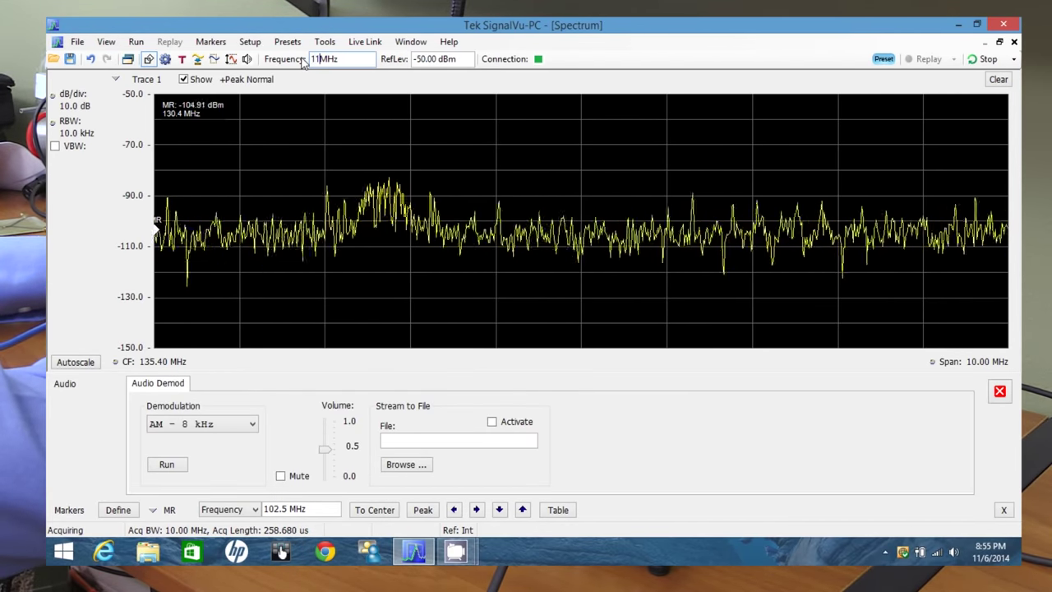
Start AM demodulation at 119.50 MHz and lower the system speaker volume
text(.5)
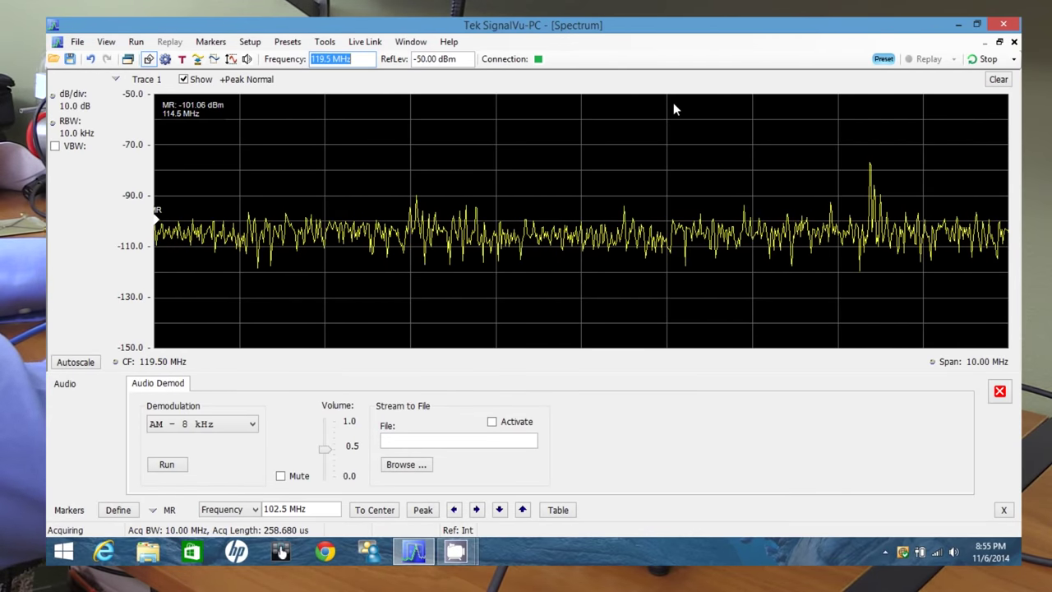
click(171, 465)
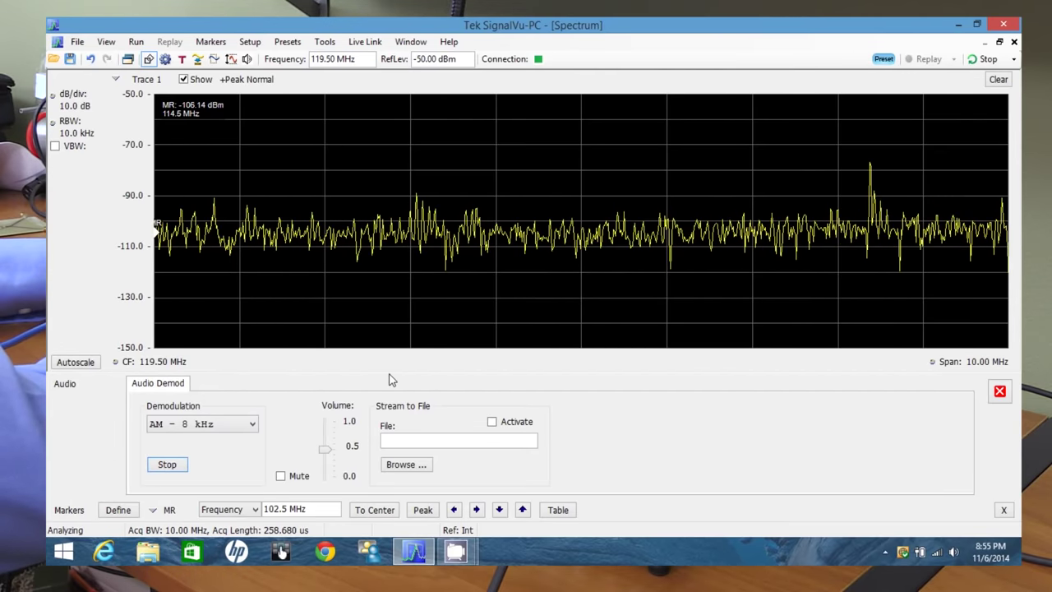
click(953, 552)
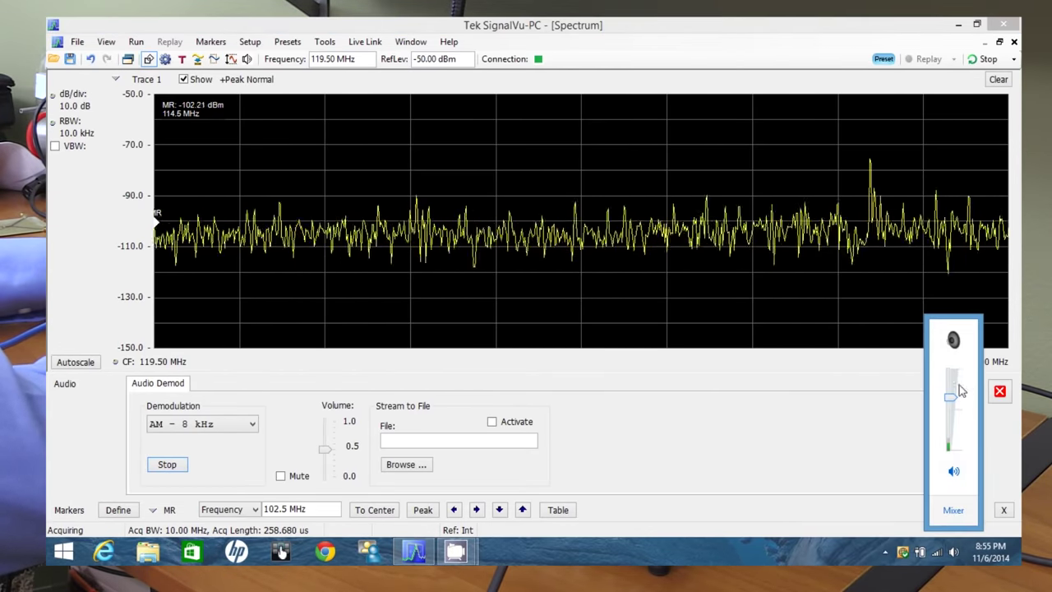
drag(951, 397, 949, 411)
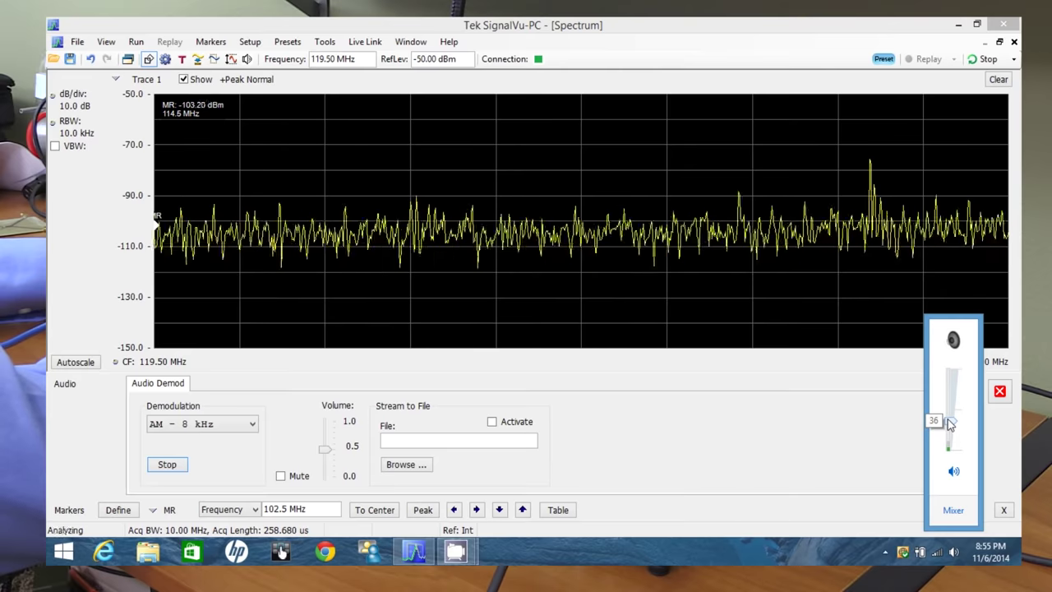
Stop the AM audio demodulation and close the Audio Demod panel
click(761, 450)
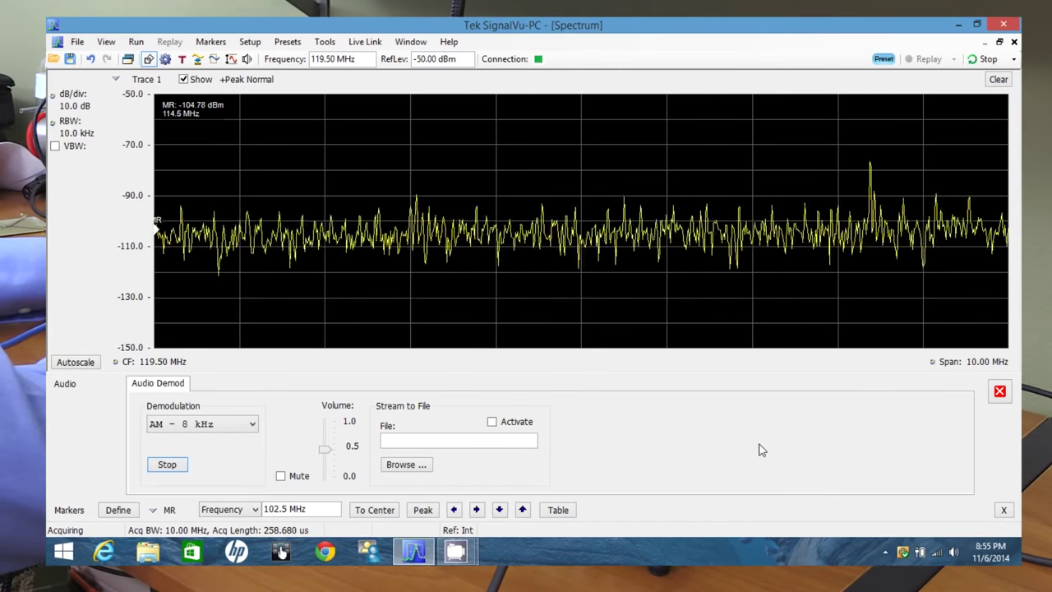
click(174, 470)
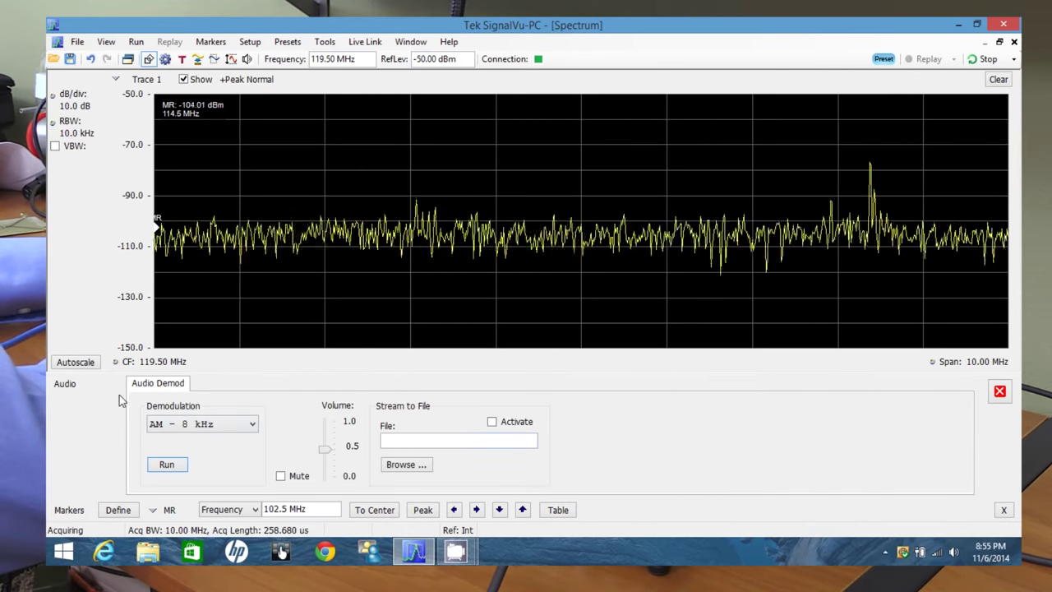
click(1000, 390)
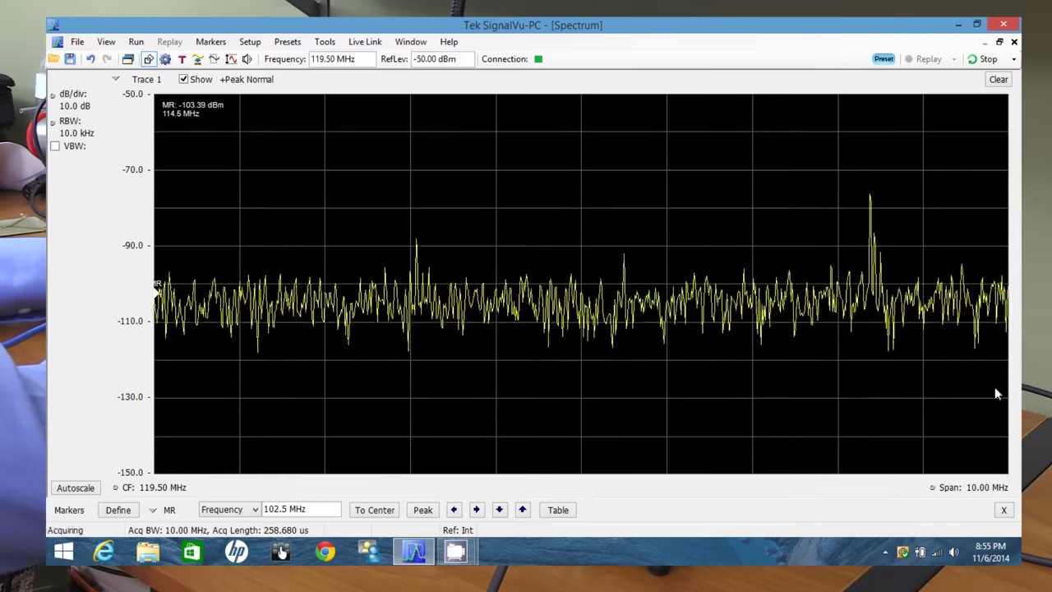
Set the centre frequency to 2.45 GHz
click(333, 58)
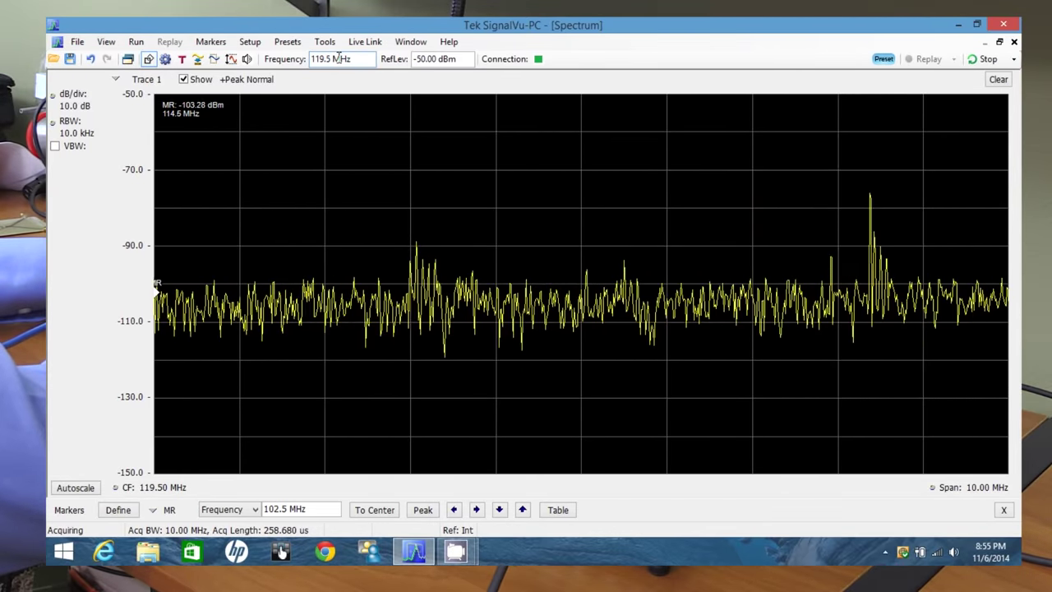
text(2.45 )
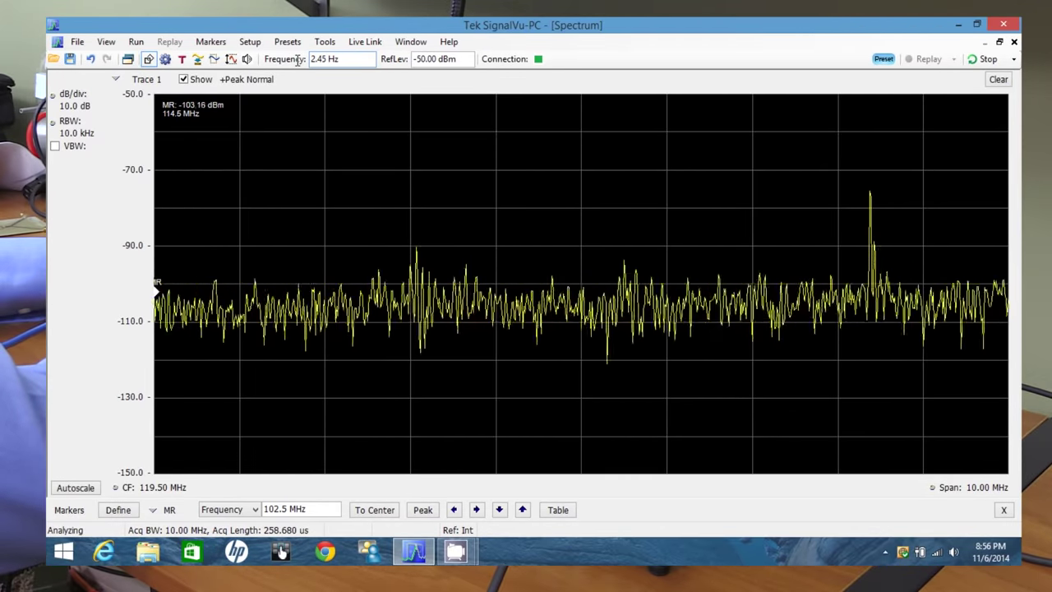
text(G)
key(Return)
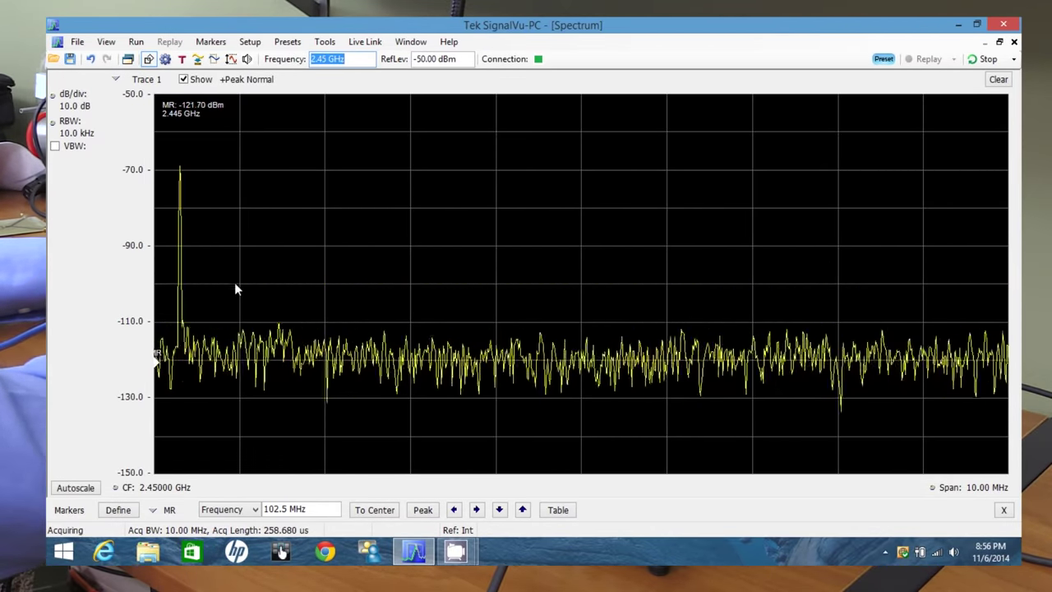
Replace the Spectrum display with a DPX display in Setup > Displays
click(249, 41)
click(272, 58)
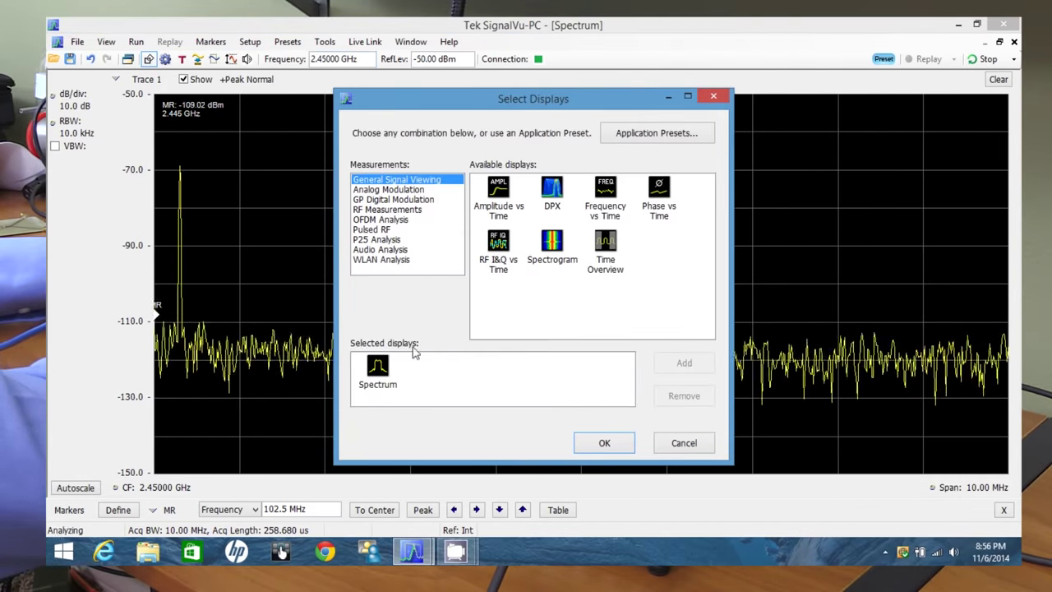
click(377, 369)
click(689, 398)
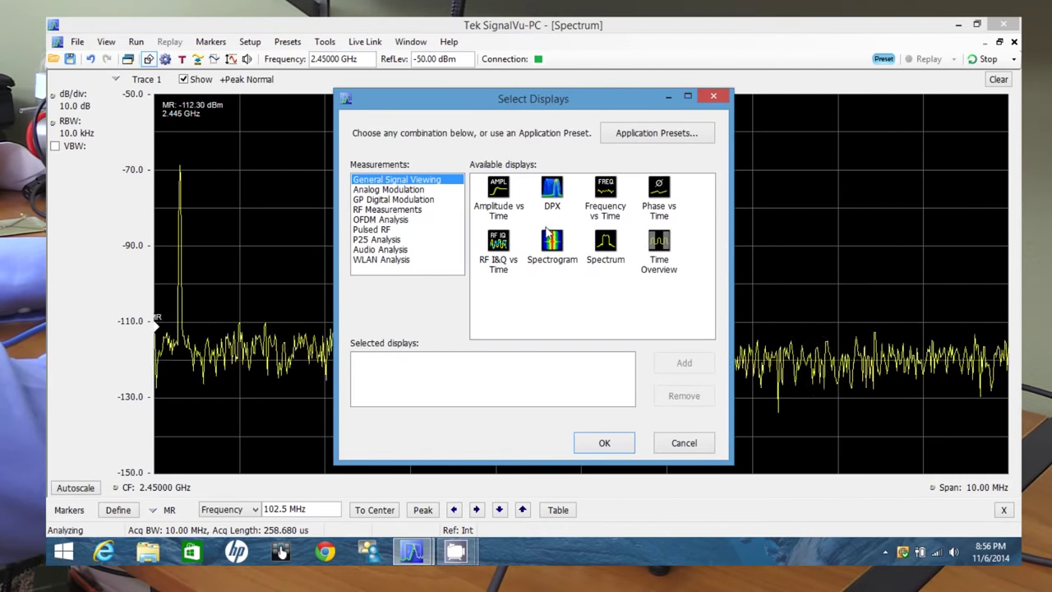
click(685, 364)
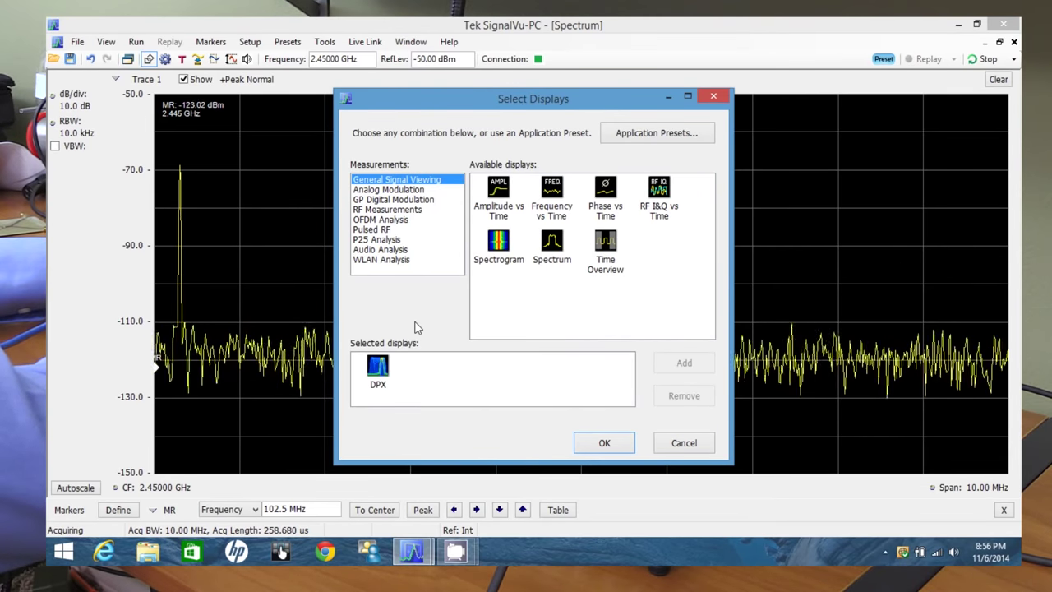
click(603, 444)
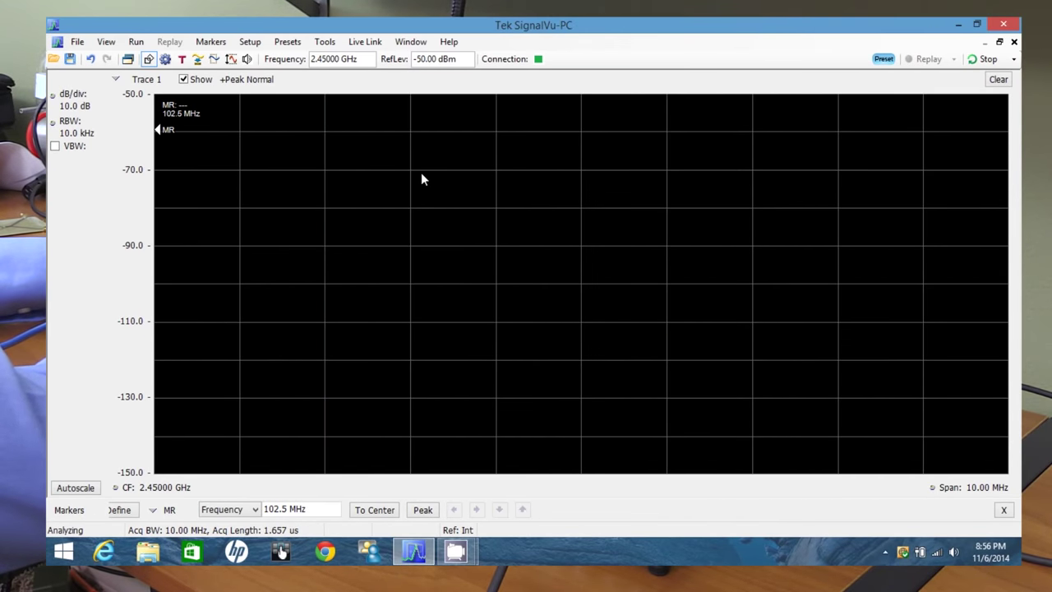
Set the DPX span to 40 MHz around 2.45 GHz and close the DPX settings
click(165, 60)
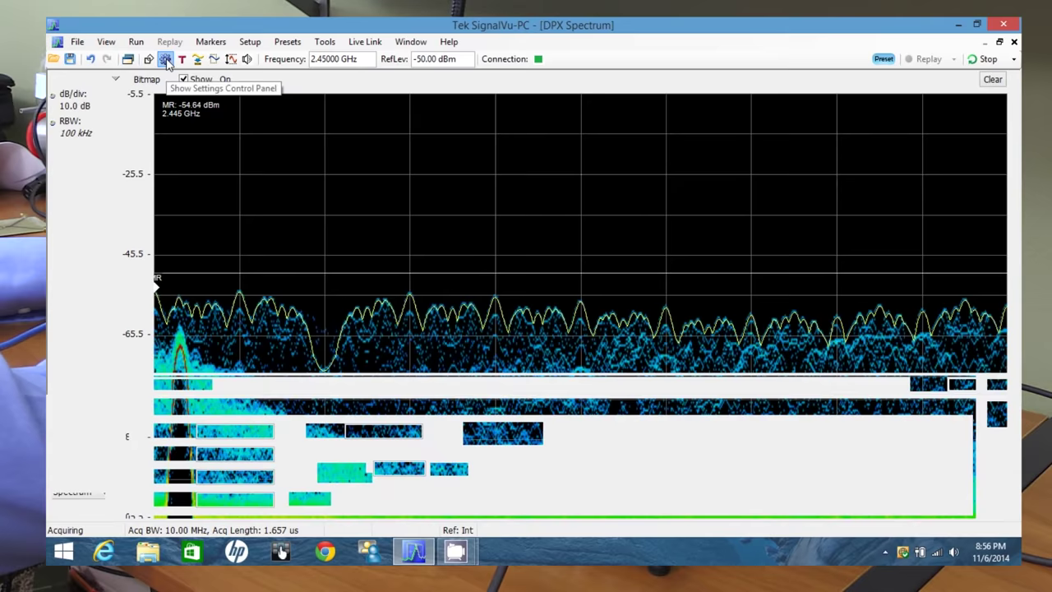
double_click(359, 431)
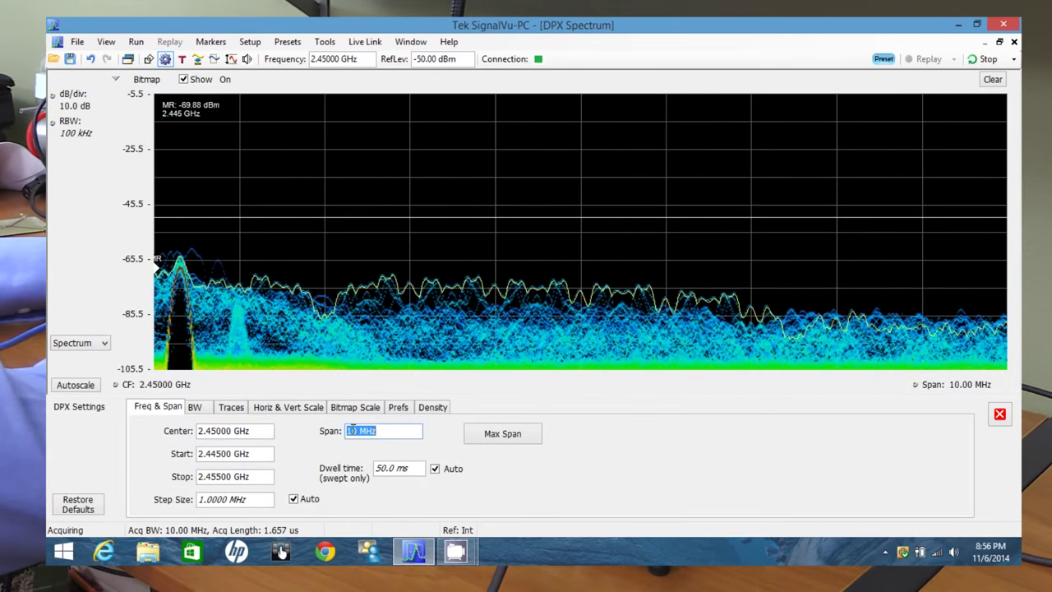
text(10)
key(BackSpace)
text(4)
key(Return)
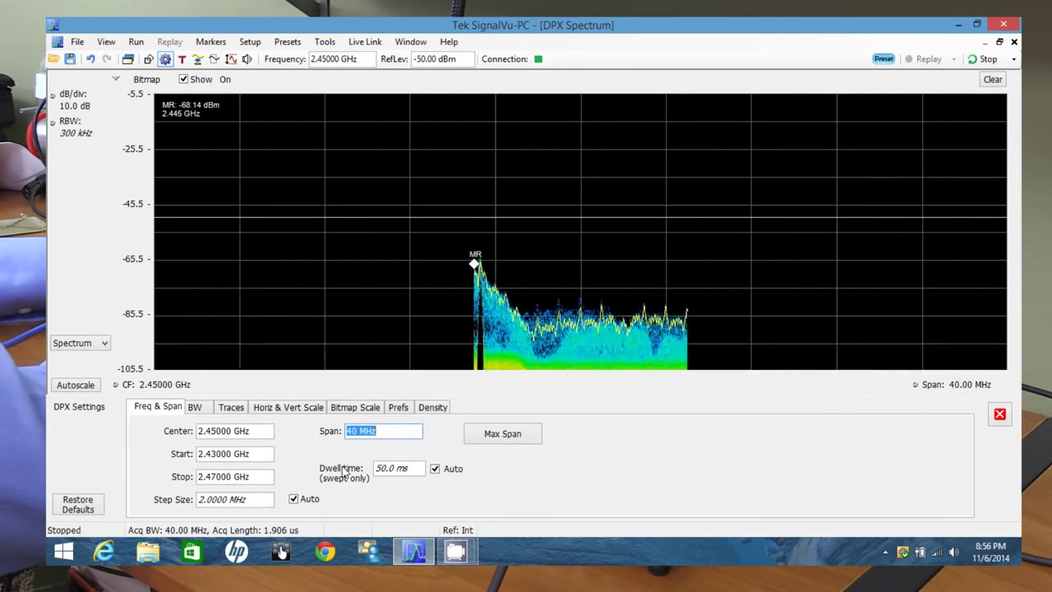
click(1000, 414)
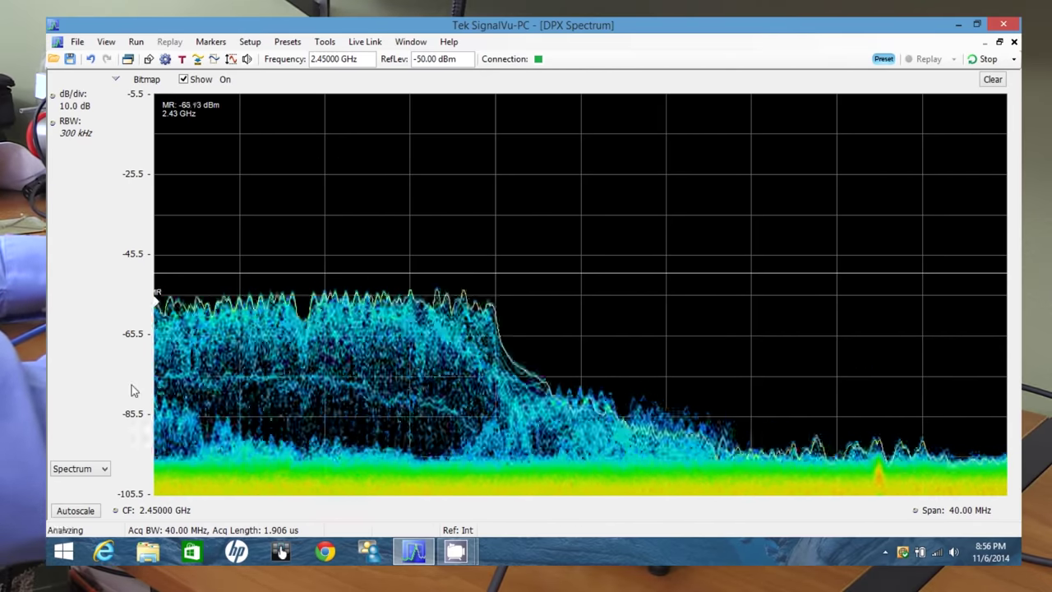
Switch the DPX window to the Split layout with a DPXogram above the DPX spectrum
click(102, 469)
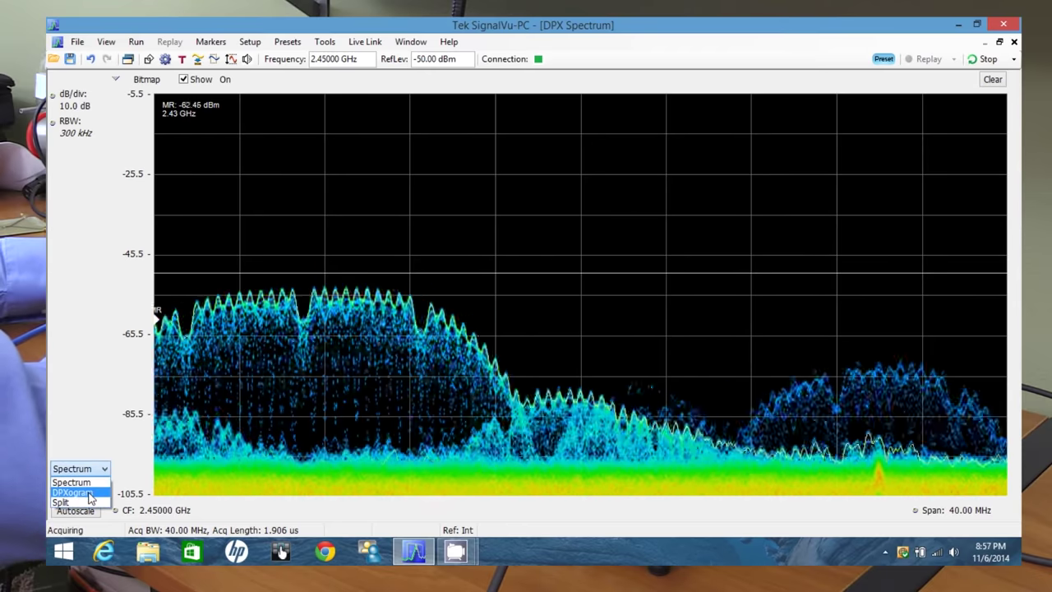
click(72, 502)
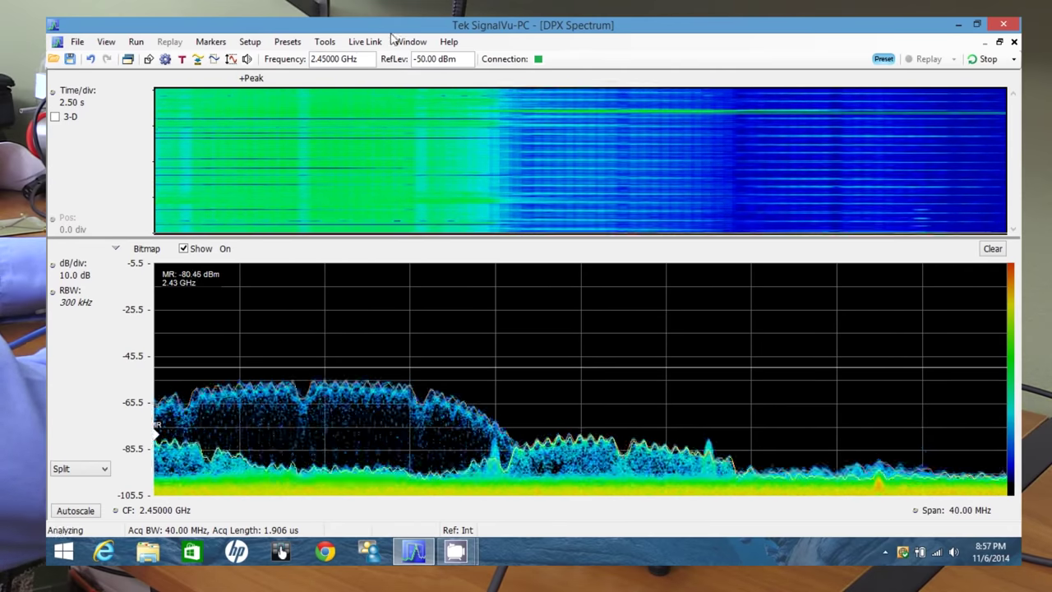
click(362, 42)
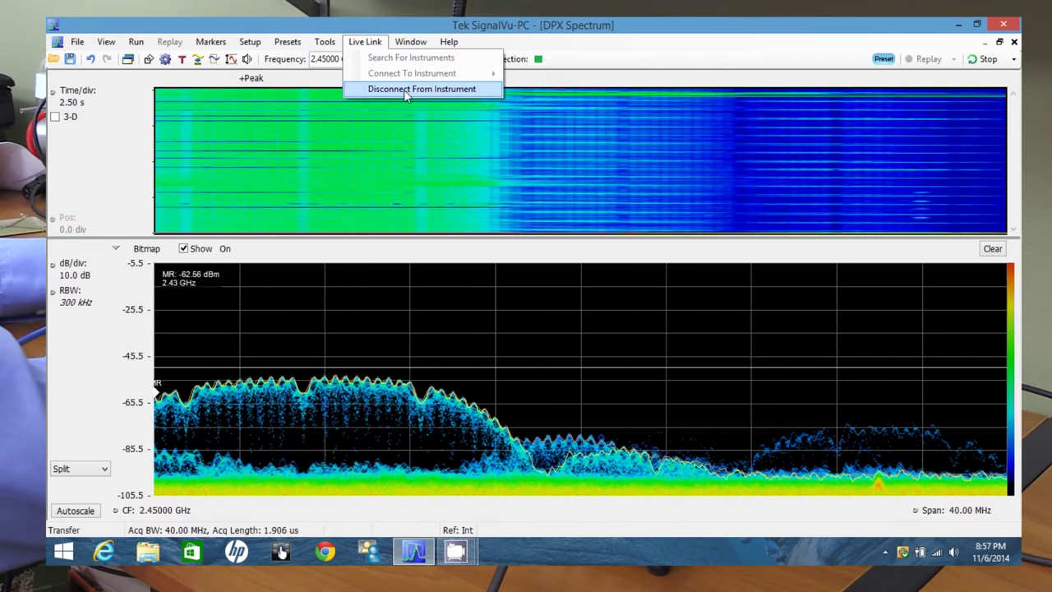
Disconnect from the instrument via Live Link and leave it unconnected
click(404, 90)
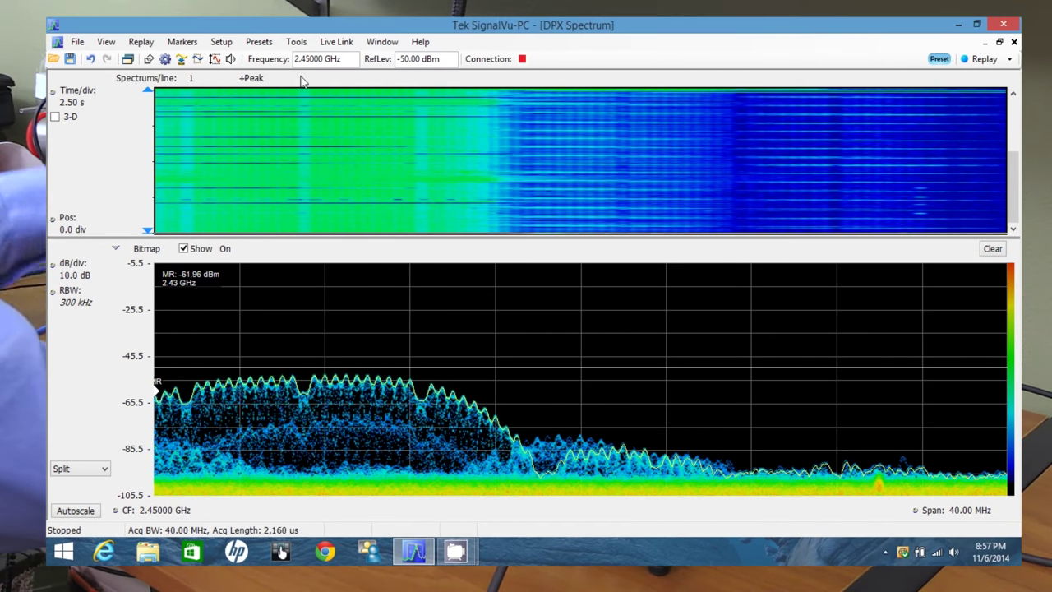
click(337, 42)
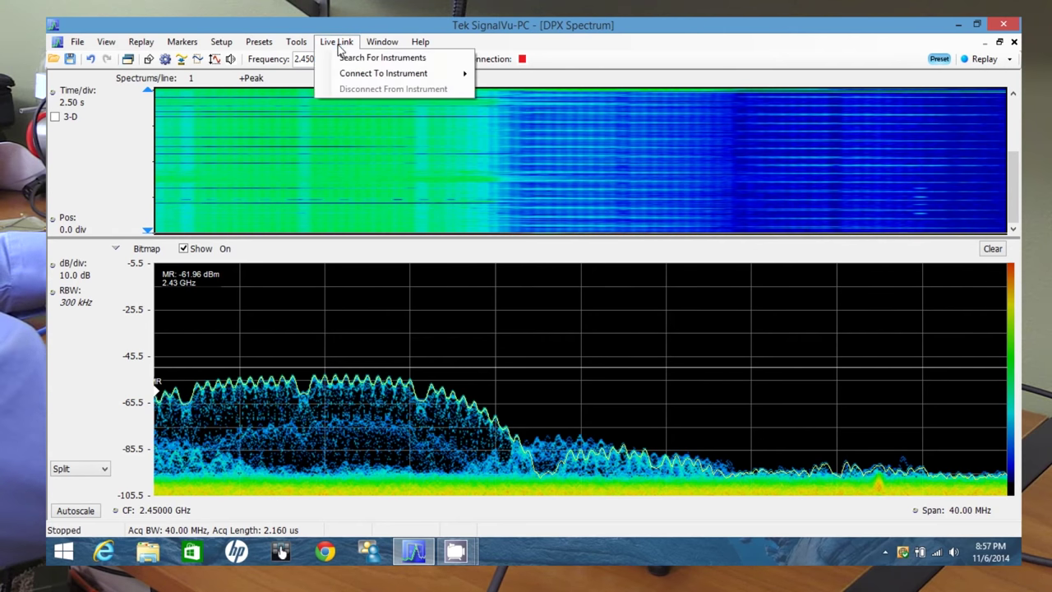
mouse_move(415, 76)
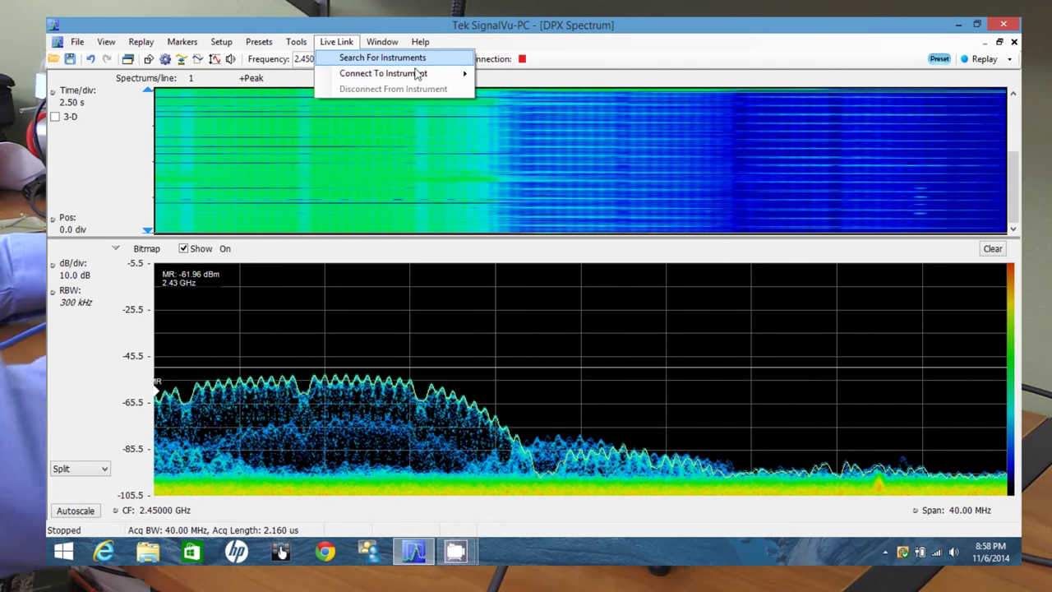
mouse_move(383, 73)
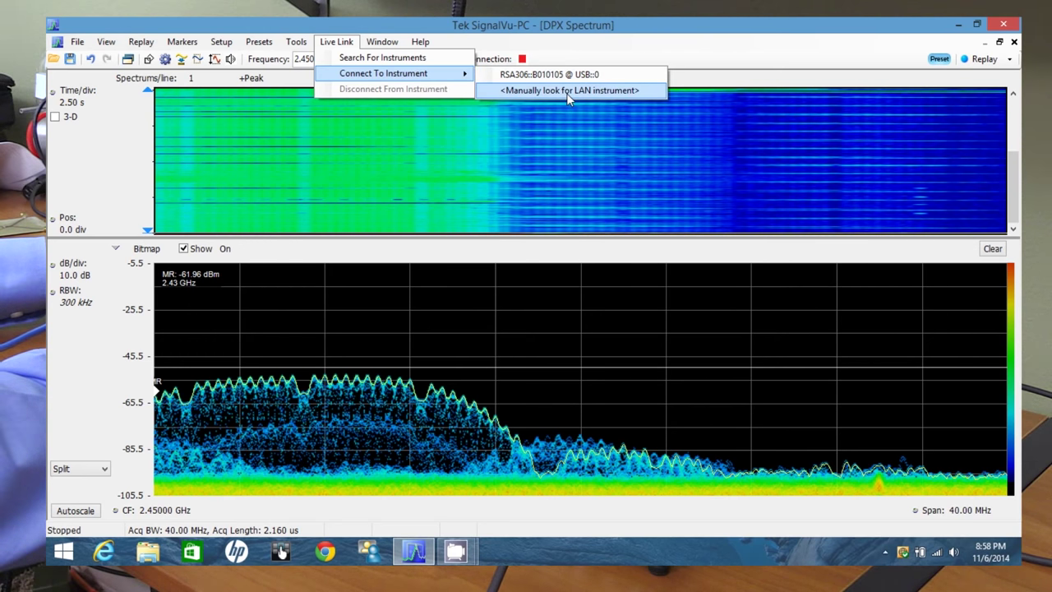
click(630, 58)
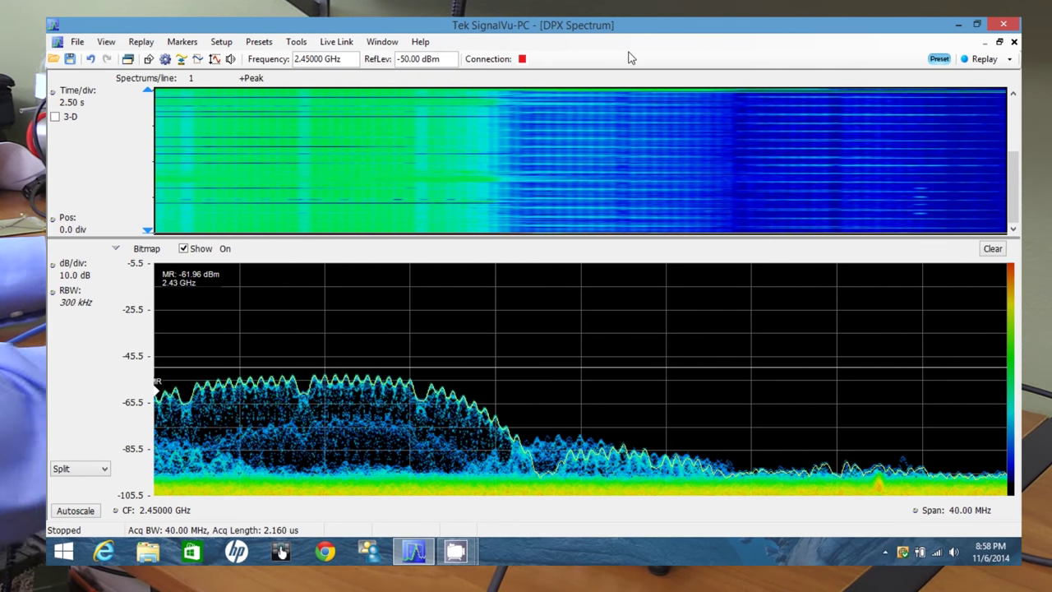